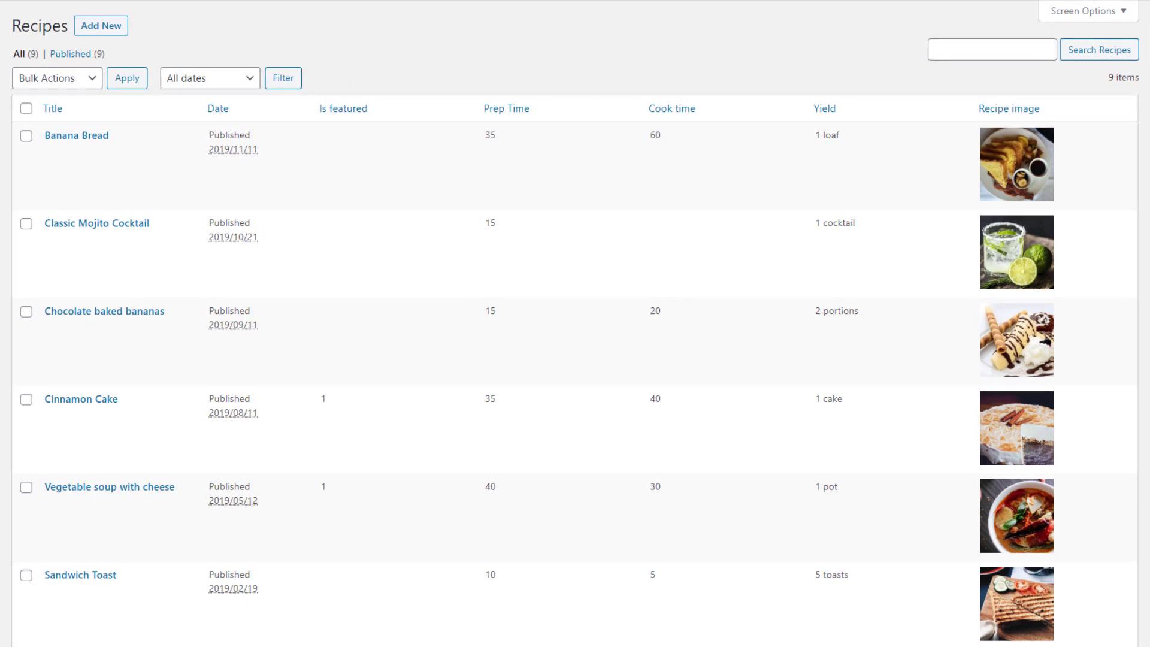
# Open the Banana Bread recipe, review its description and custom fields, and preview it on the front end.
pyautogui.click(77, 135)
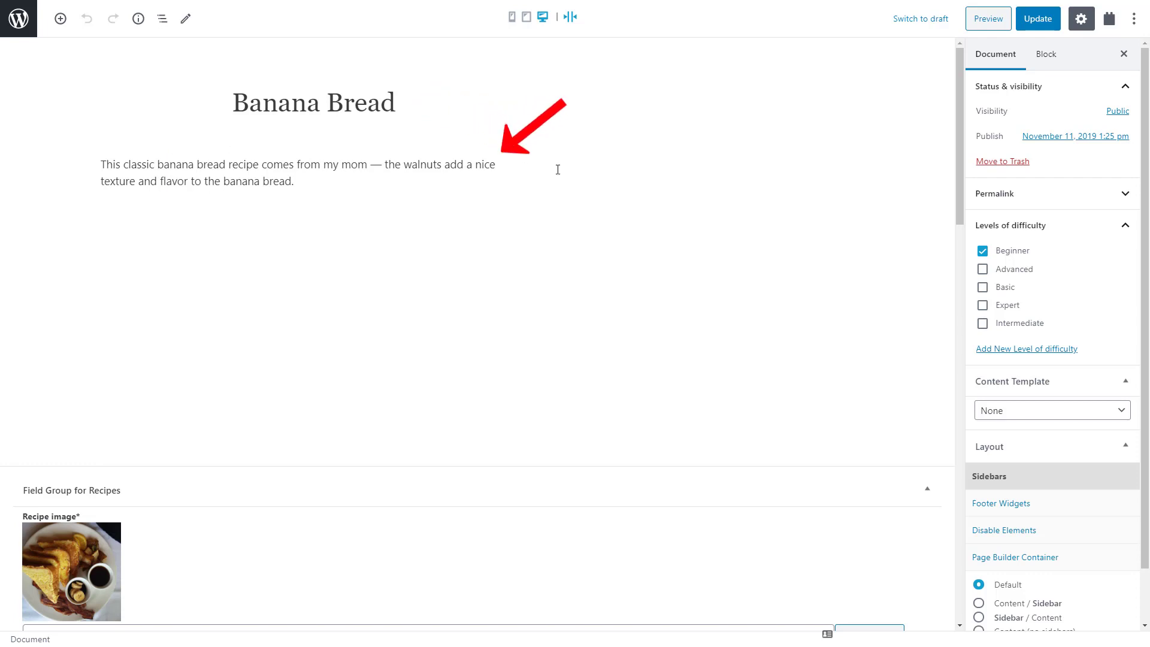
pyautogui.moveTo(961, 161); pyautogui.dragTo(951, 286)
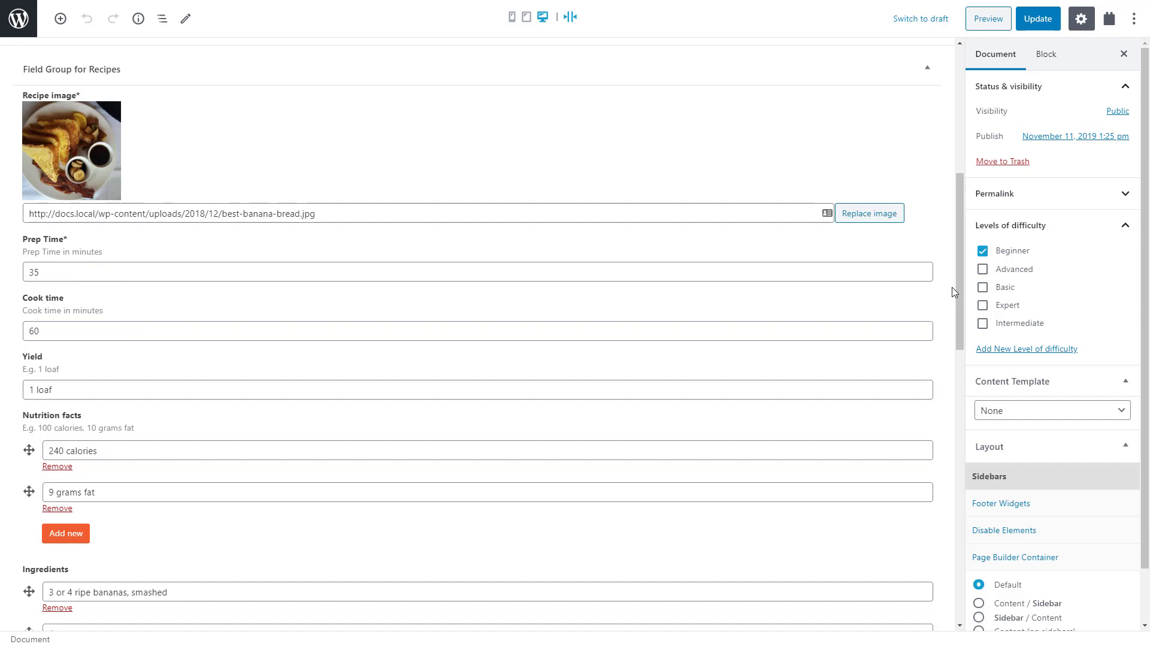
pyautogui.click(988, 18)
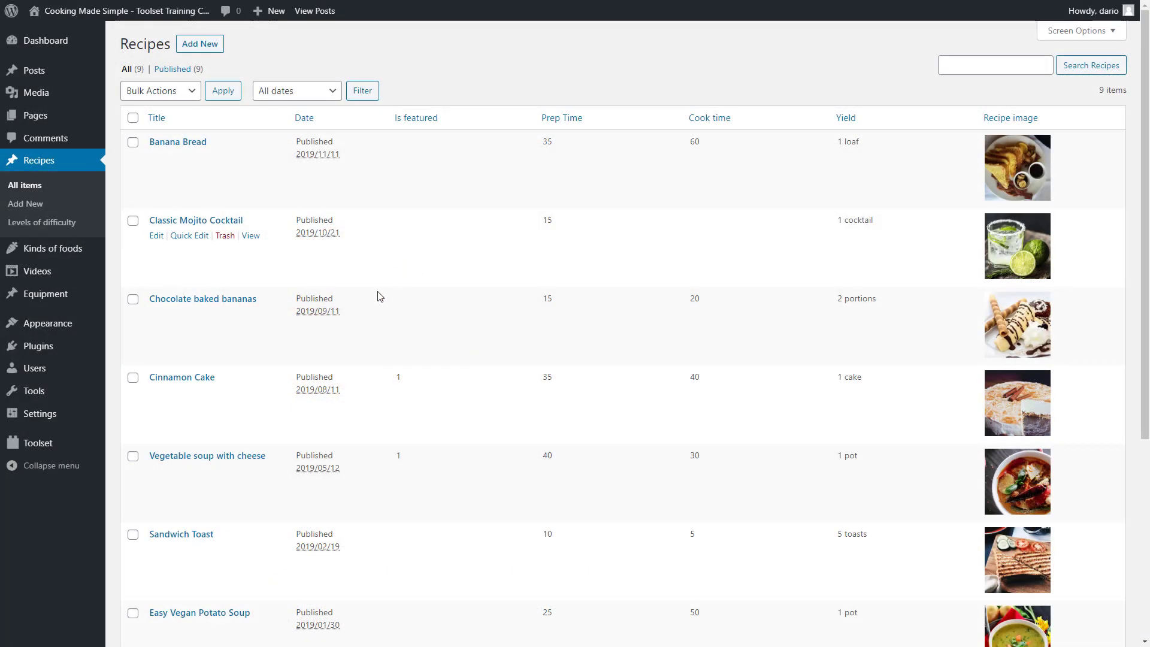
# Create a new content template for the Recipes post type from the Toolset Dashboard.
pyautogui.moveTo(88, 438)
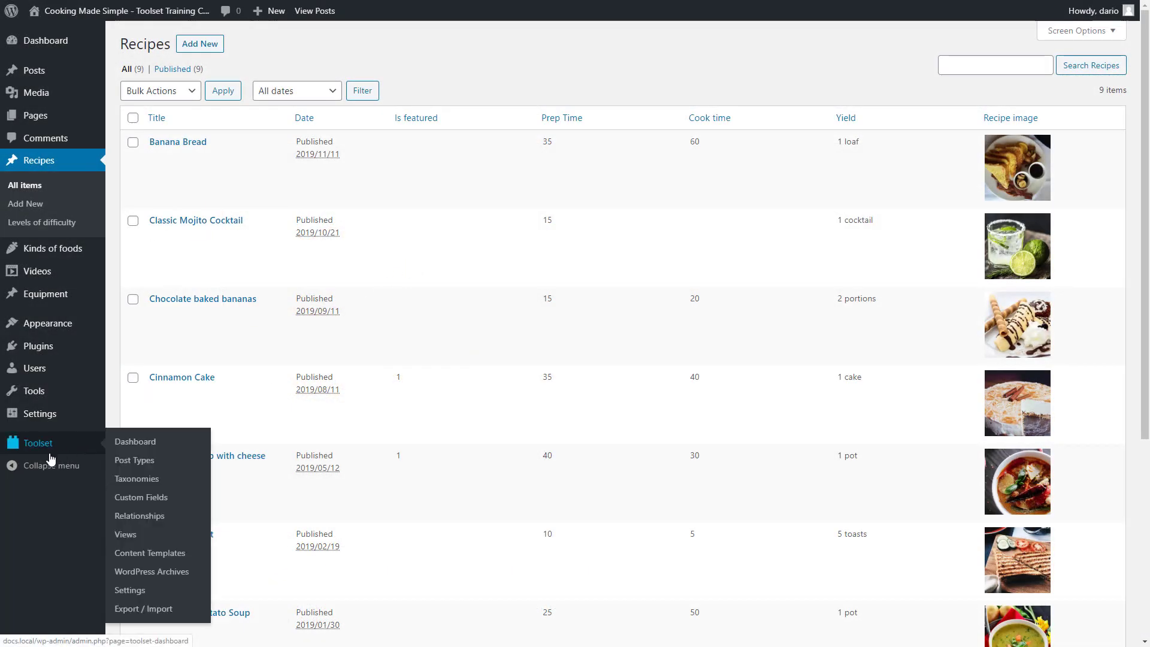
pyautogui.click(129, 444)
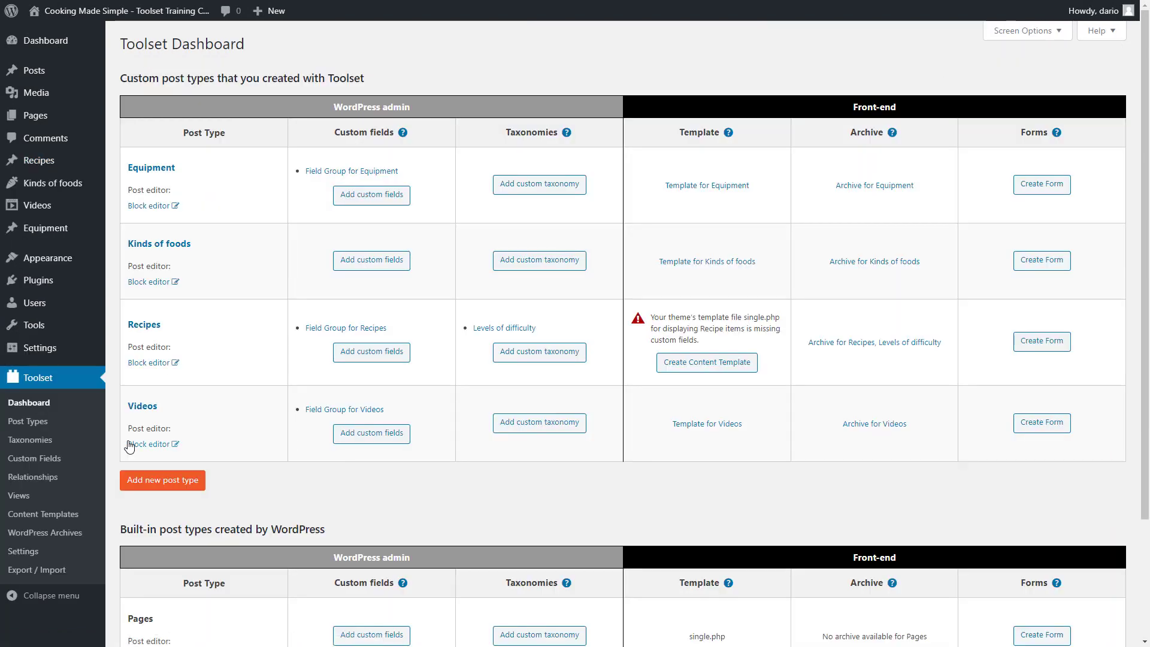
pyautogui.click(664, 364)
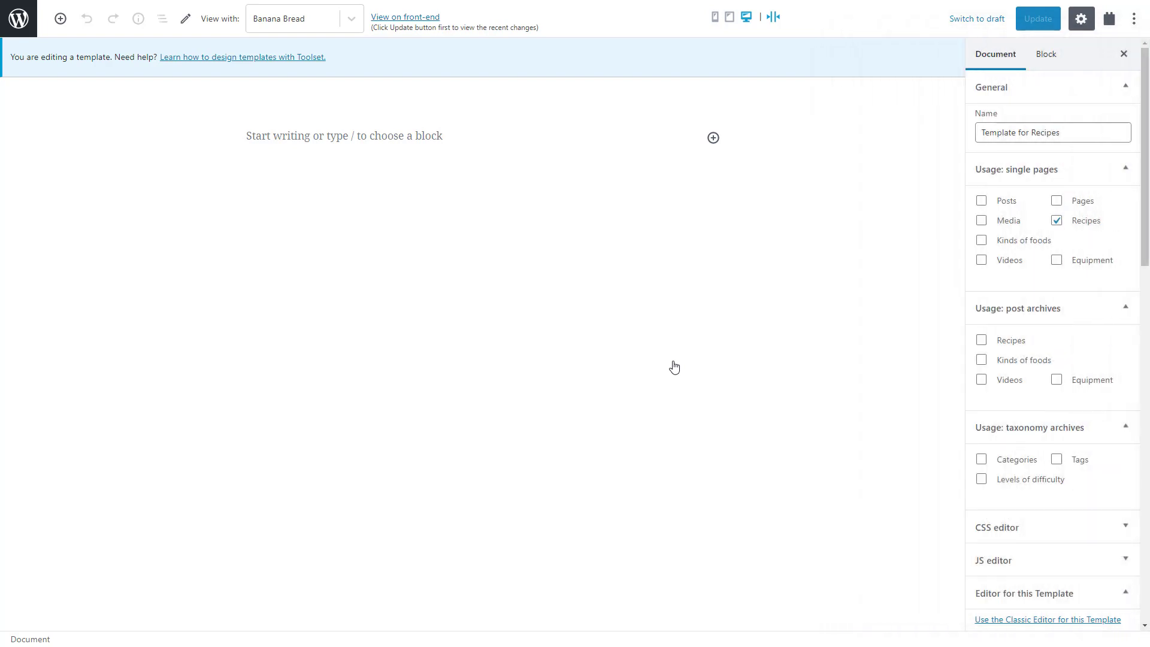
# Insert a Toolset Container block into the template and give it a solid light grey background.
pyautogui.click(713, 138)
pyautogui.write('conta')
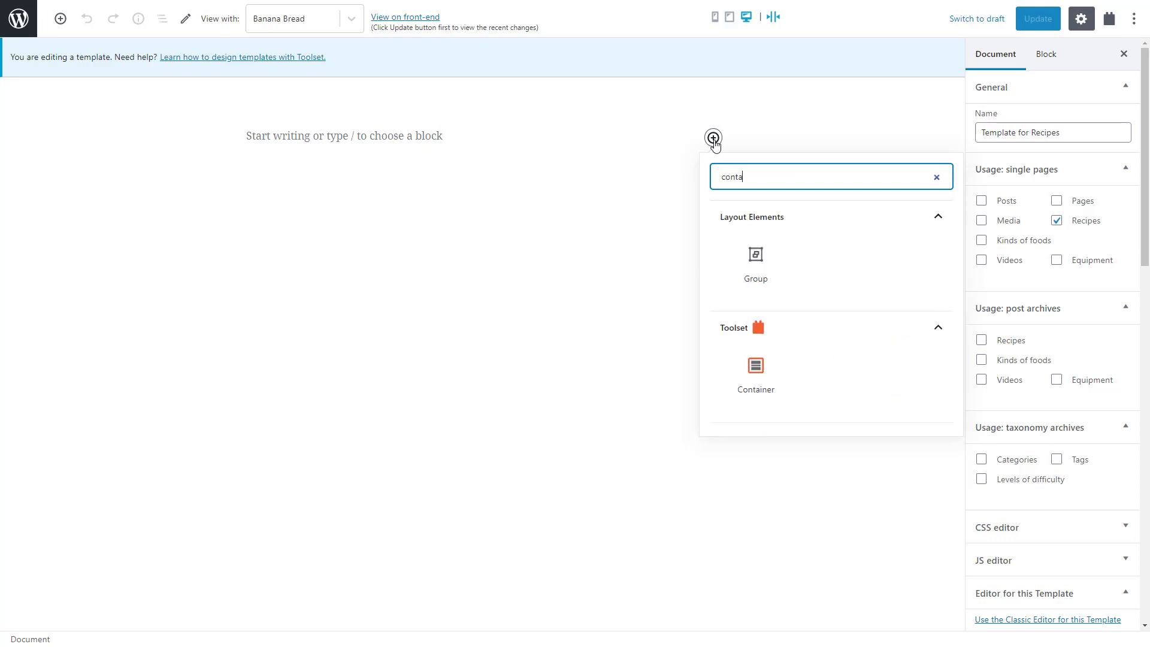
pyautogui.click(755, 375)
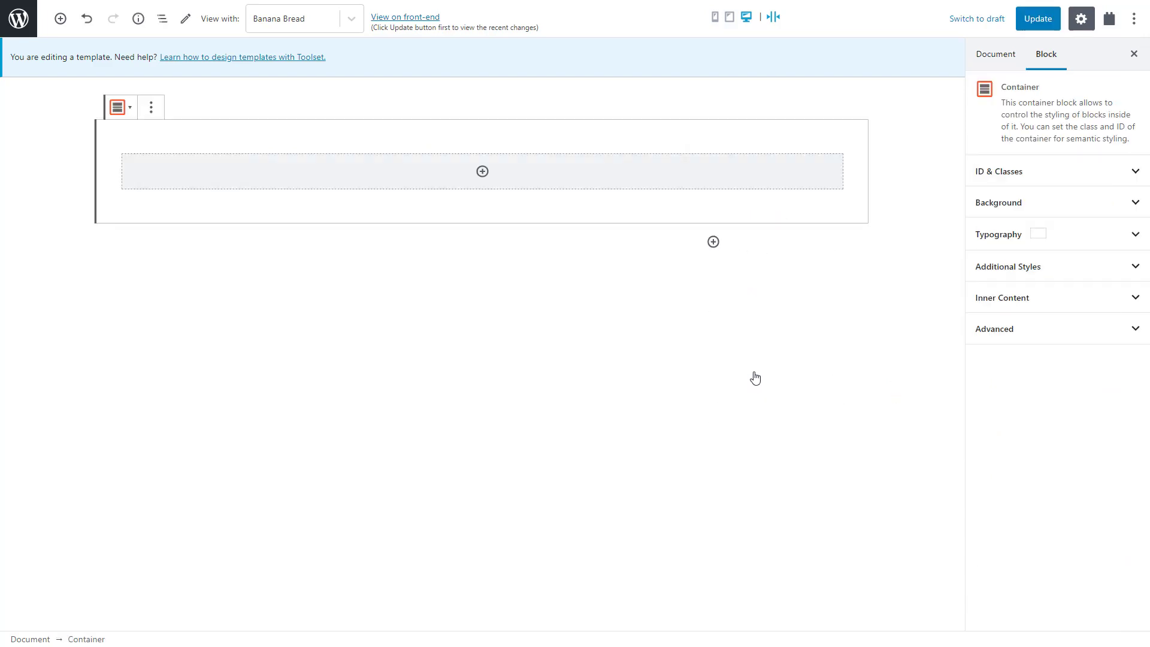
pyautogui.click(1002, 204)
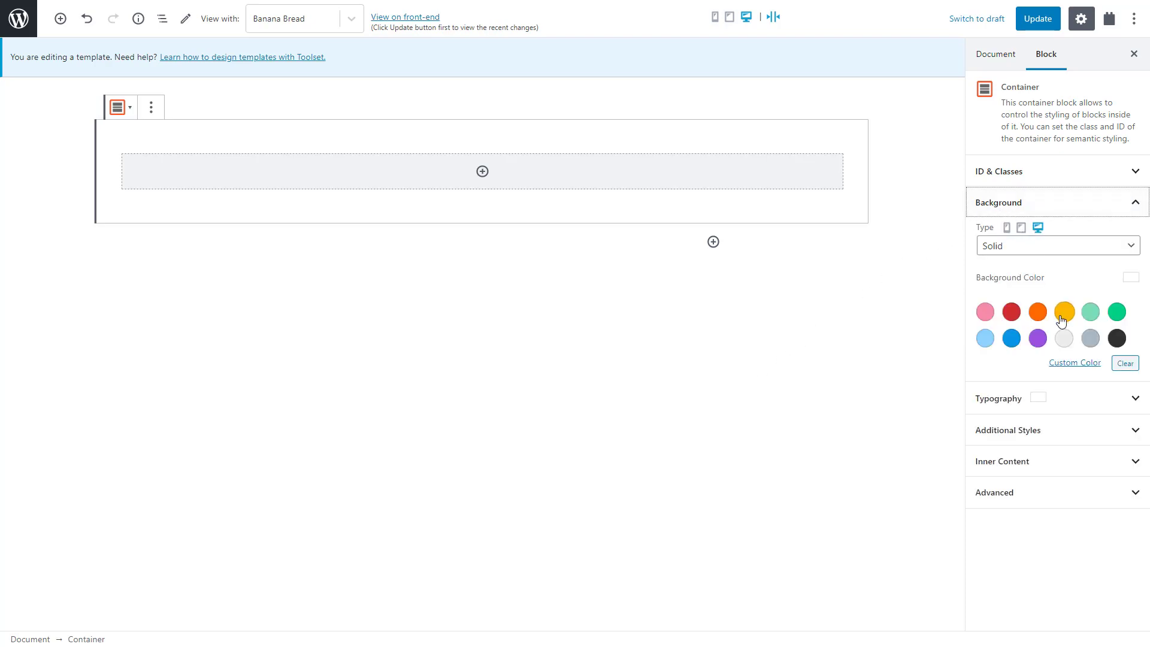
pyautogui.click(1064, 337)
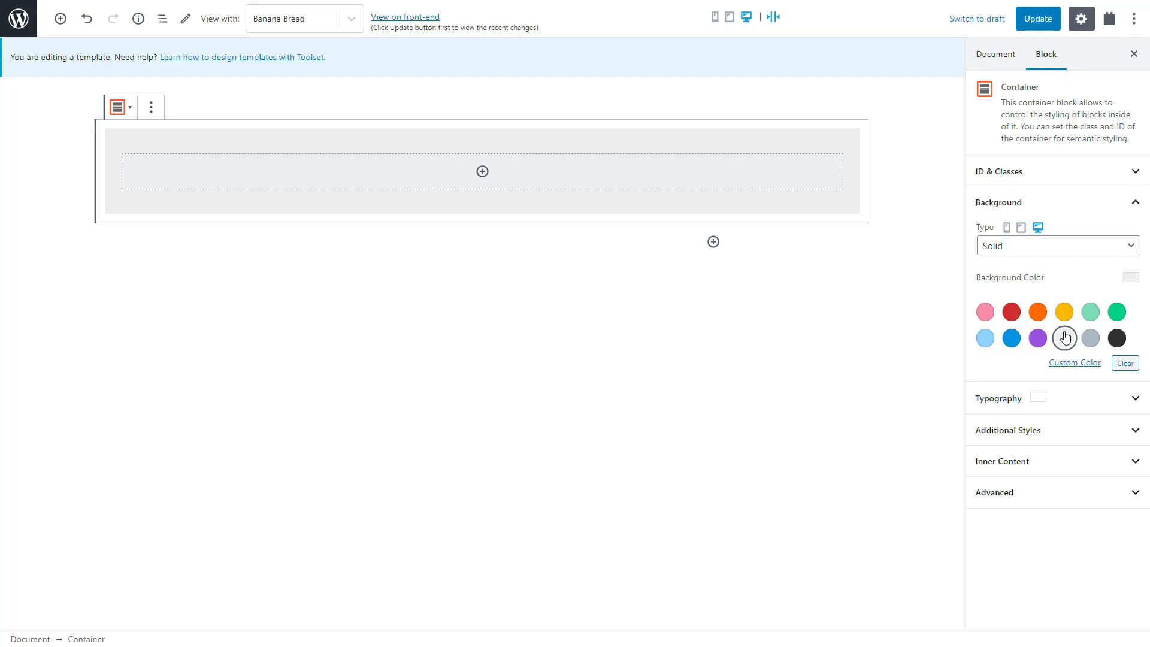
# Add a Toolset Grid with two equal columns inside the container and show its grid settings.
pyautogui.click(483, 172)
pyautogui.write('grid')
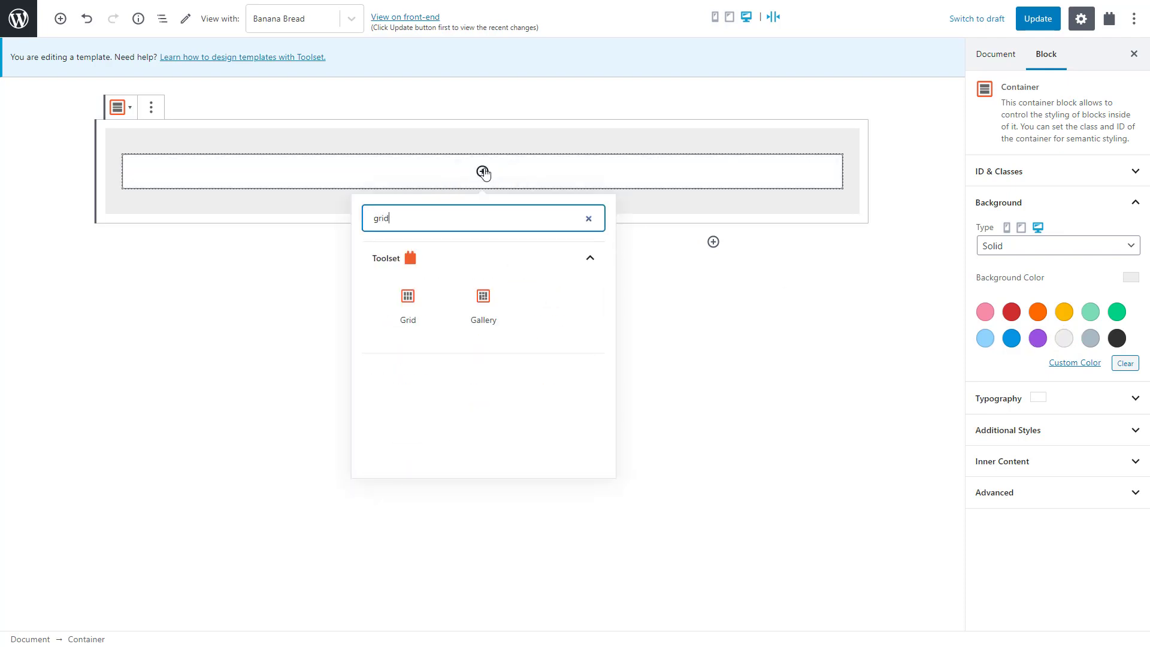
pyautogui.click(407, 306)
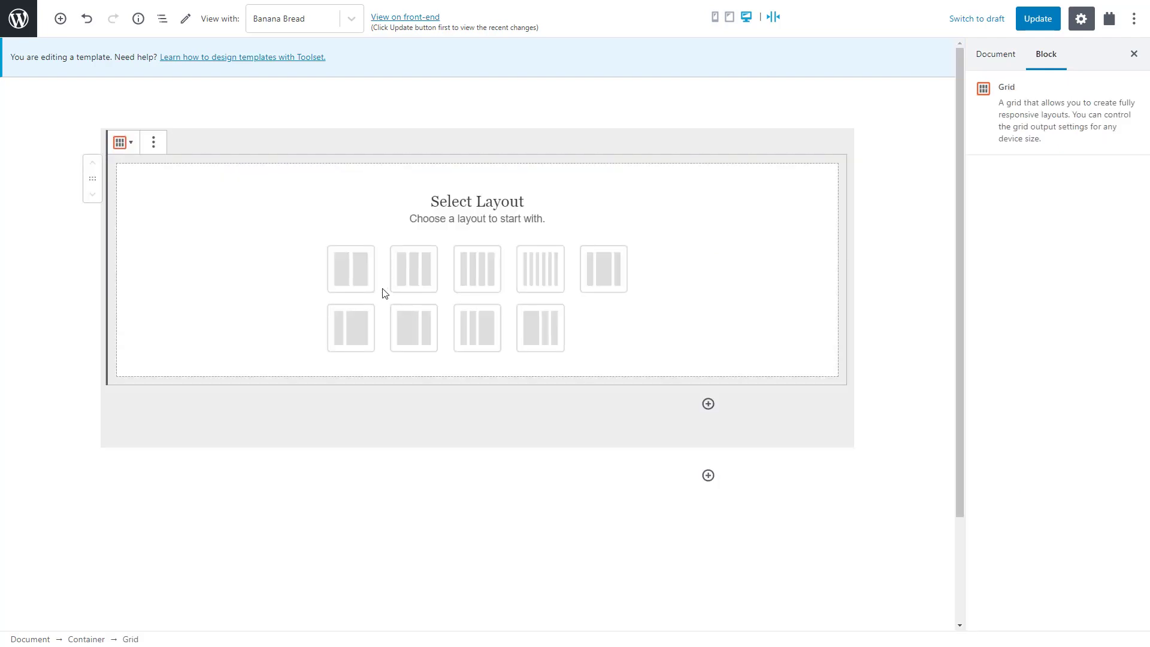
pyautogui.click(349, 273)
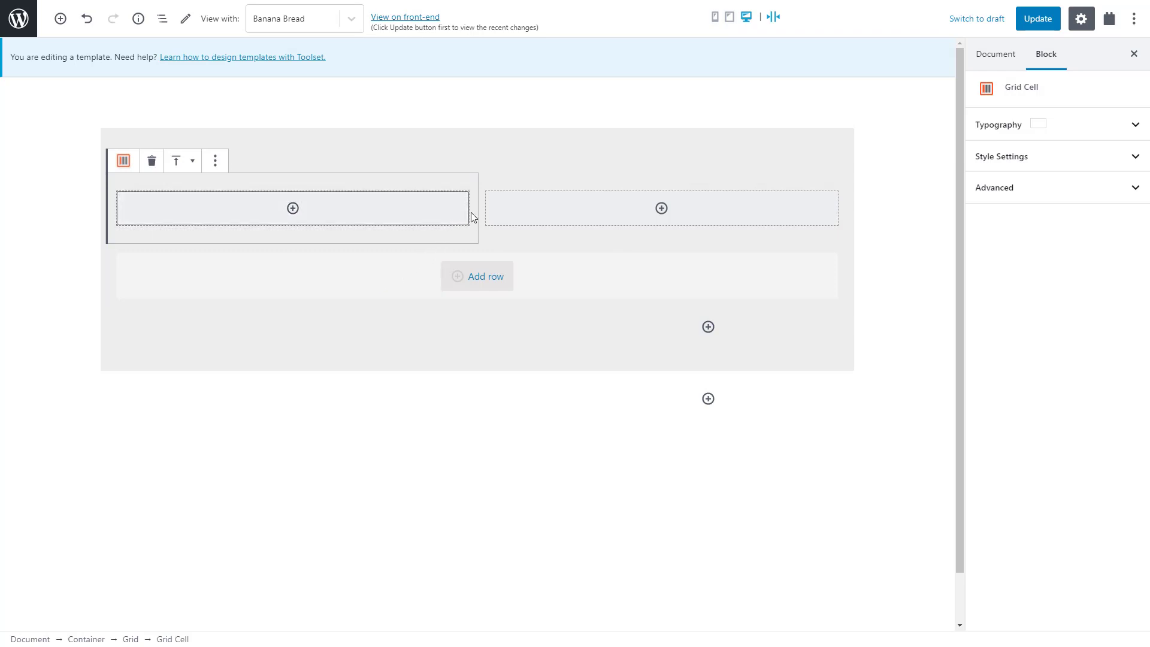
pyautogui.moveTo(477, 207)
pyautogui.mouseDown()
pyautogui.moveTo(553, 217)
pyautogui.moveTo(475, 210)
pyautogui.mouseUp()
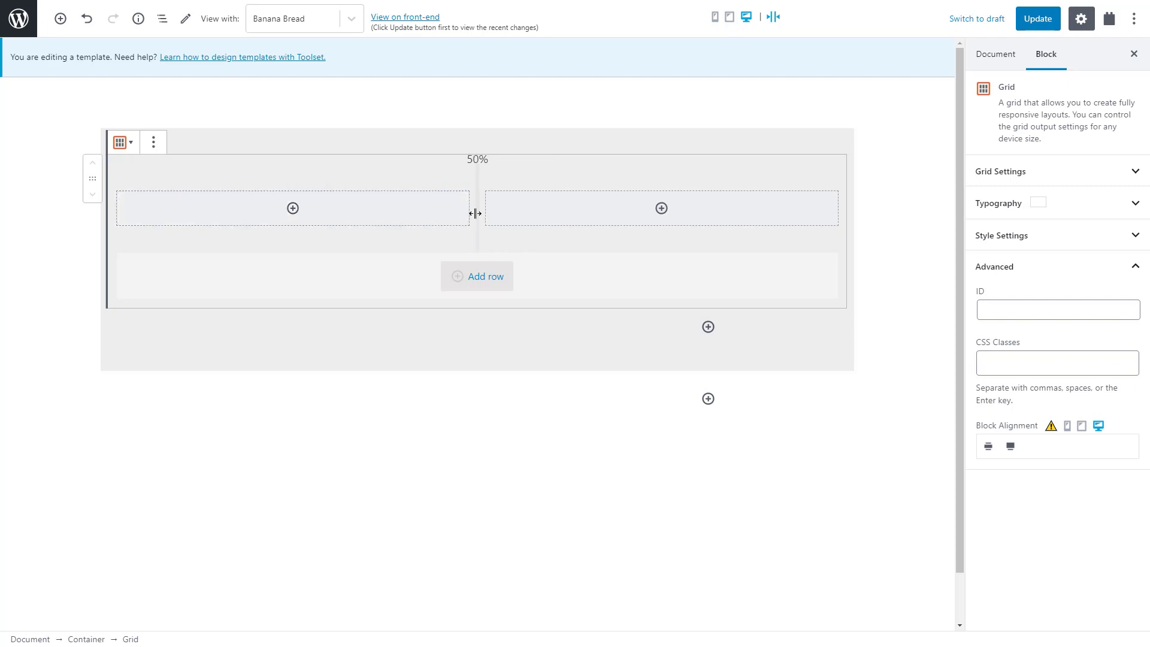
pyautogui.click(988, 172)
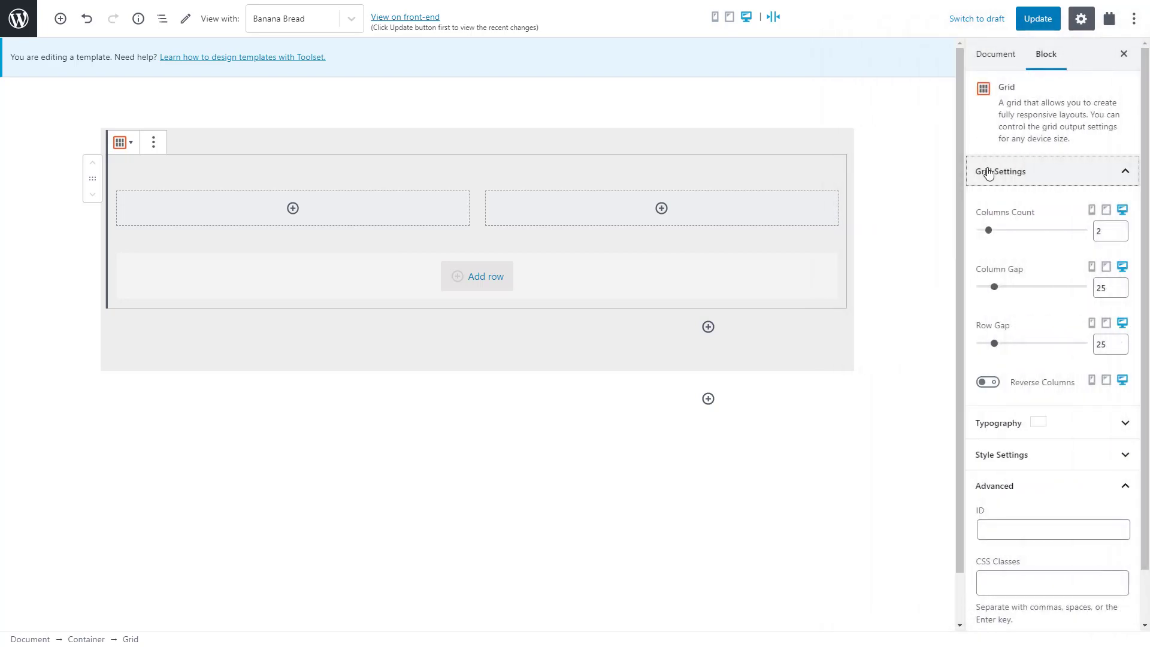
# Insert a Toolset Image block into the first cell of the grid.
pyautogui.click(394, 210)
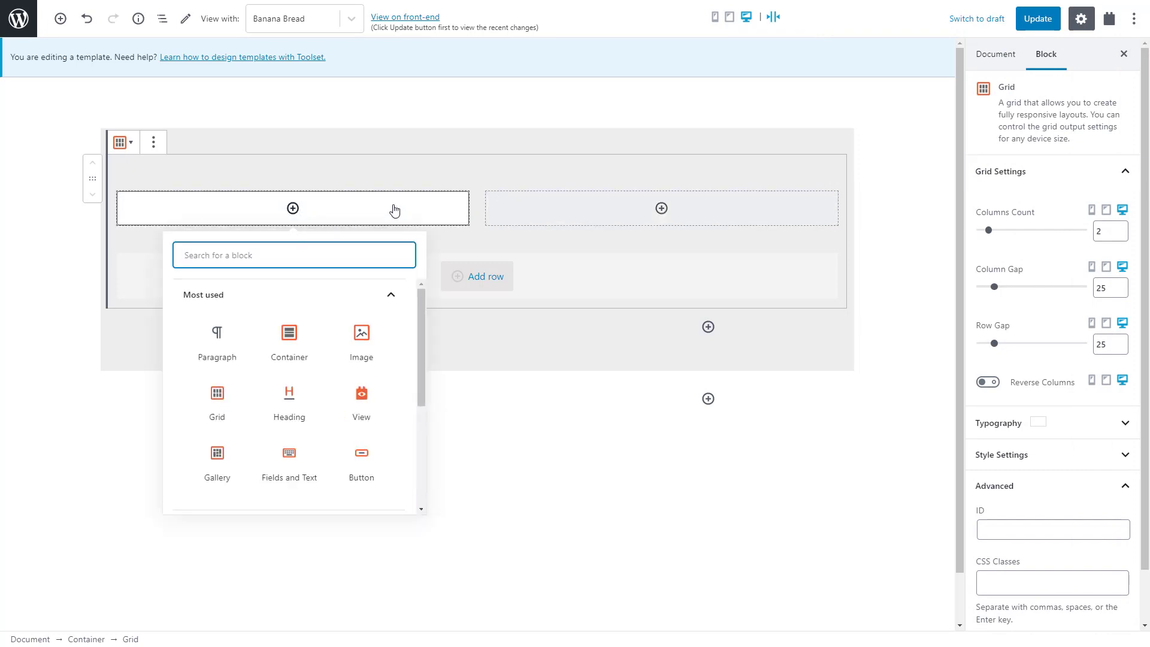
pyautogui.write('image')
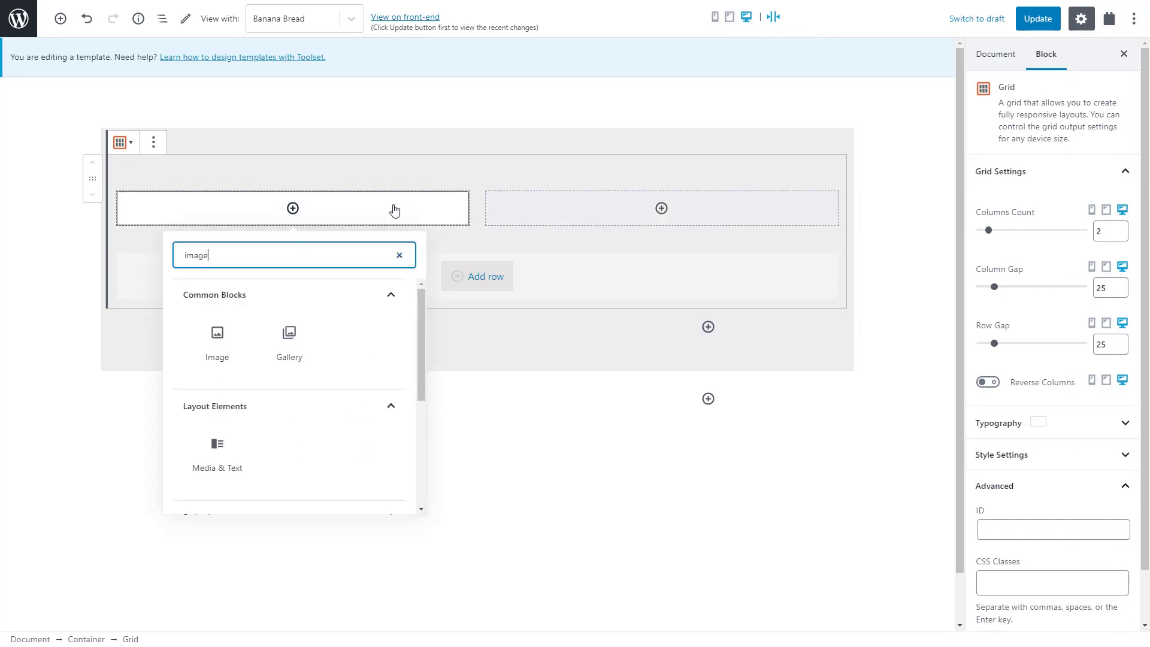
pyautogui.scroll(-4, 335, 413)
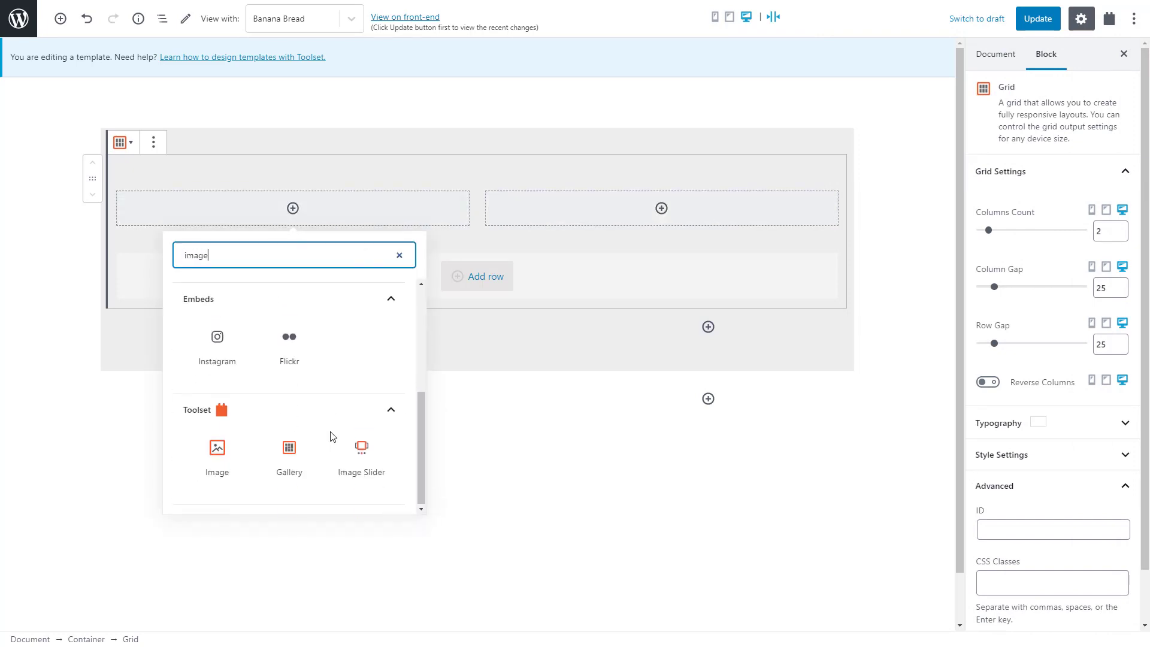
pyautogui.click(212, 463)
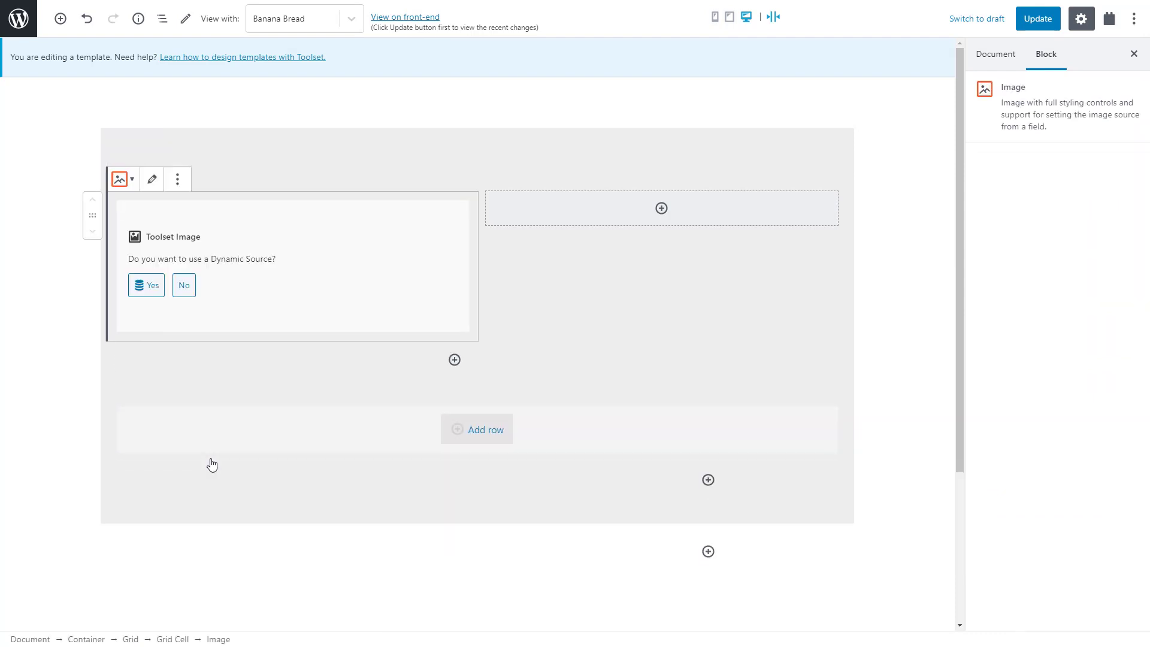
# Give the image block a dynamic source from the current post: the Recipe image field in Field Group for Recipes.
pyautogui.click(147, 293)
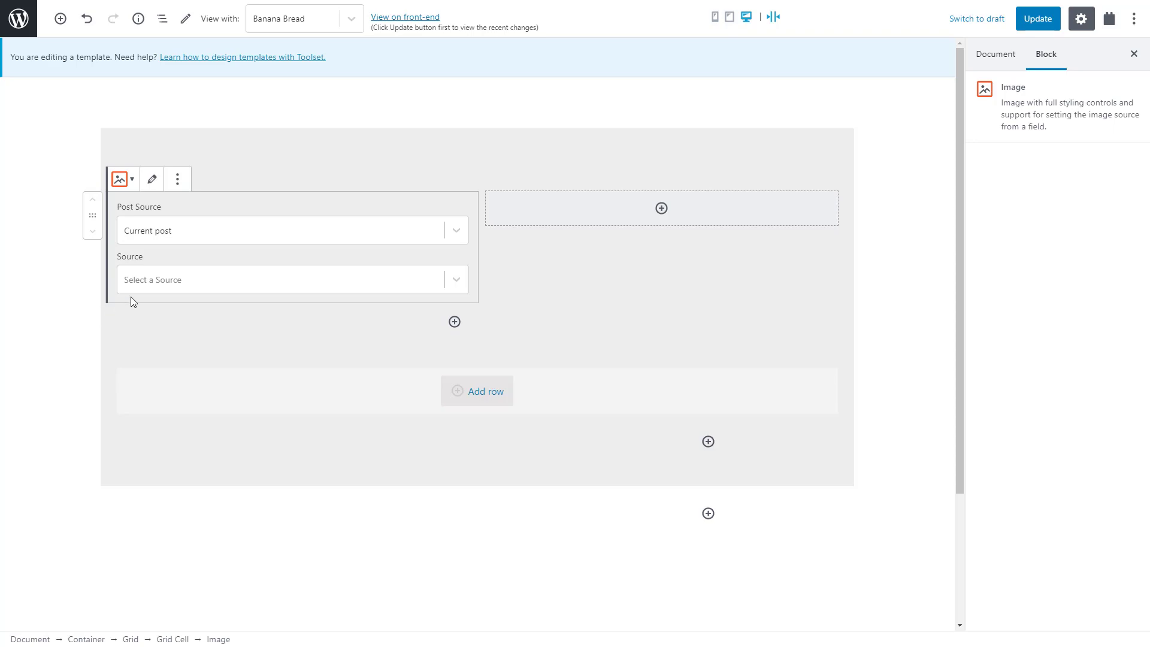
pyautogui.click(168, 282)
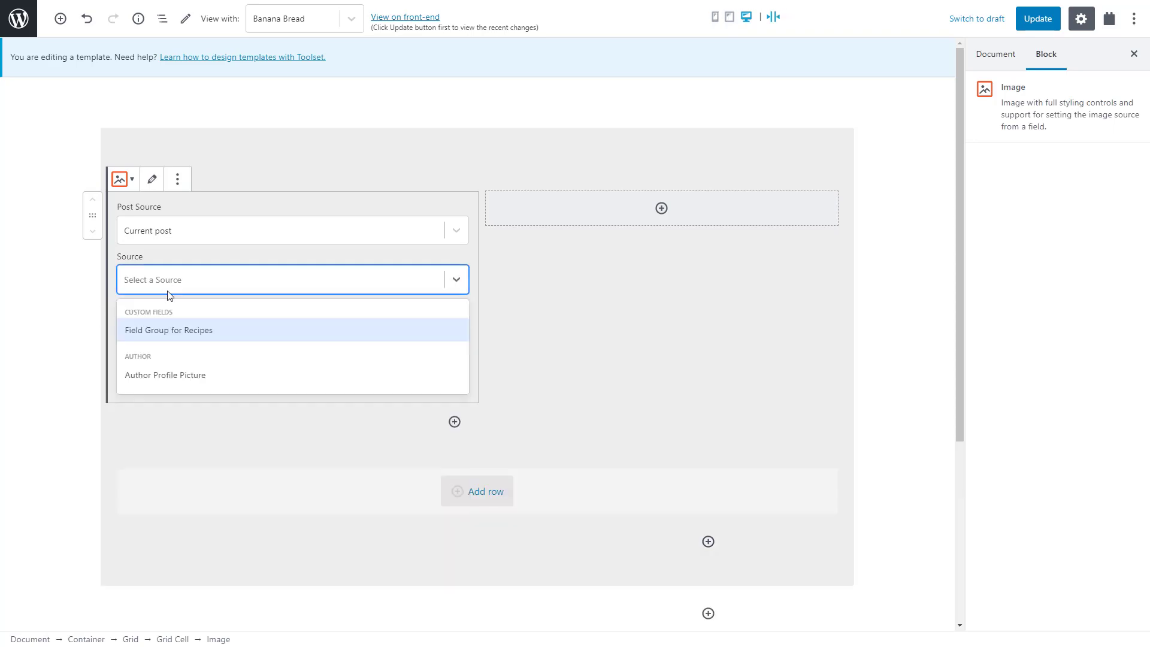
pyautogui.click(169, 329)
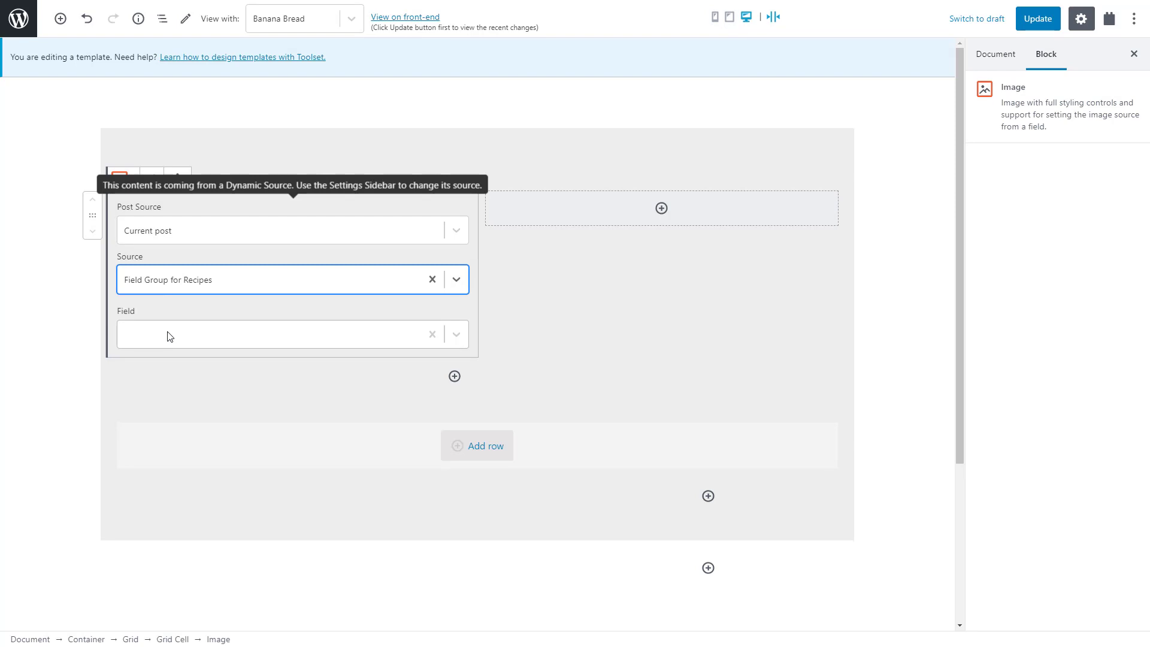
pyautogui.click(168, 335)
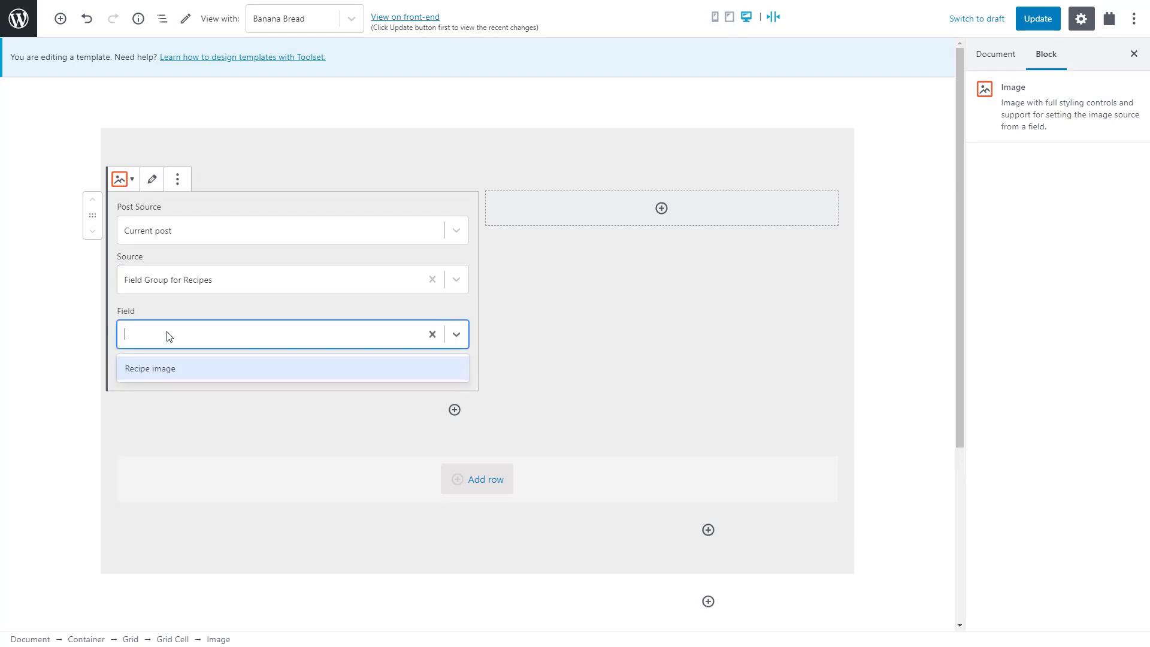
pyautogui.click(171, 371)
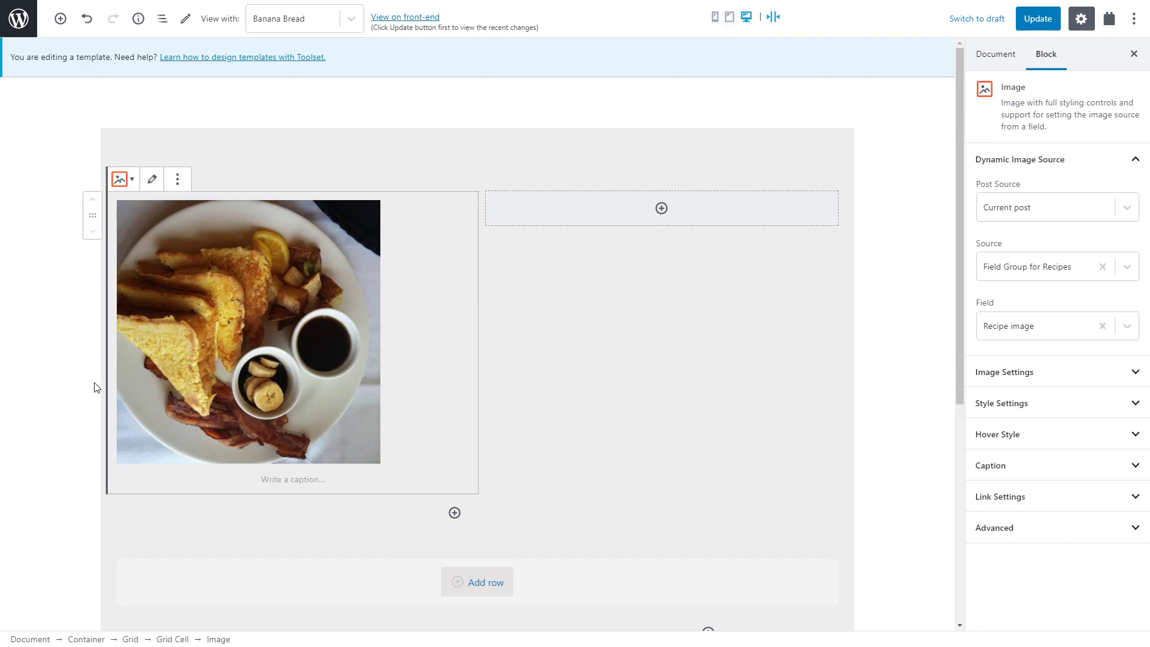
# Round the recipe image into a circle by setting the border radius of all corners to 500.
pyautogui.click(1021, 161)
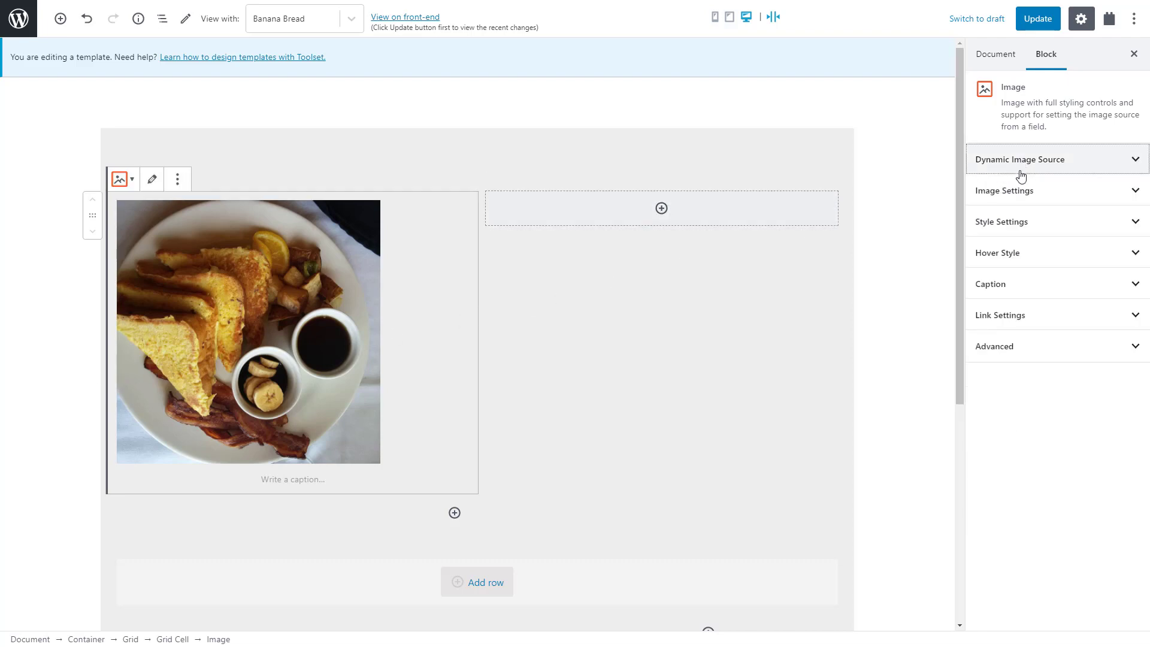
pyautogui.click(1026, 225)
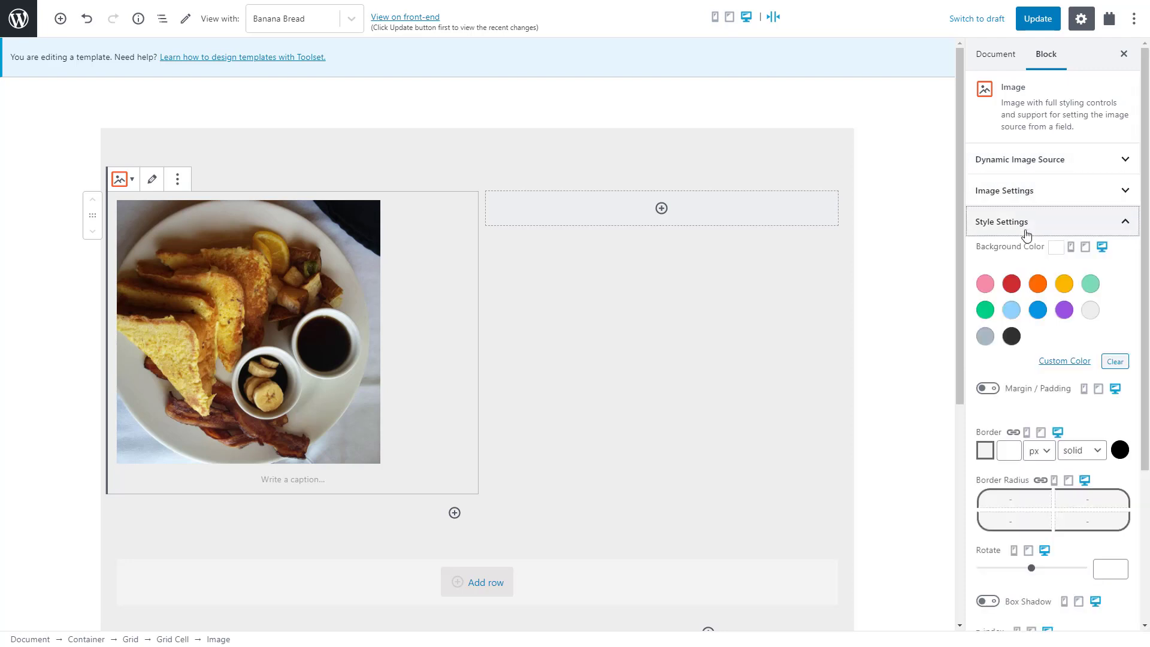
pyautogui.click(1017, 499)
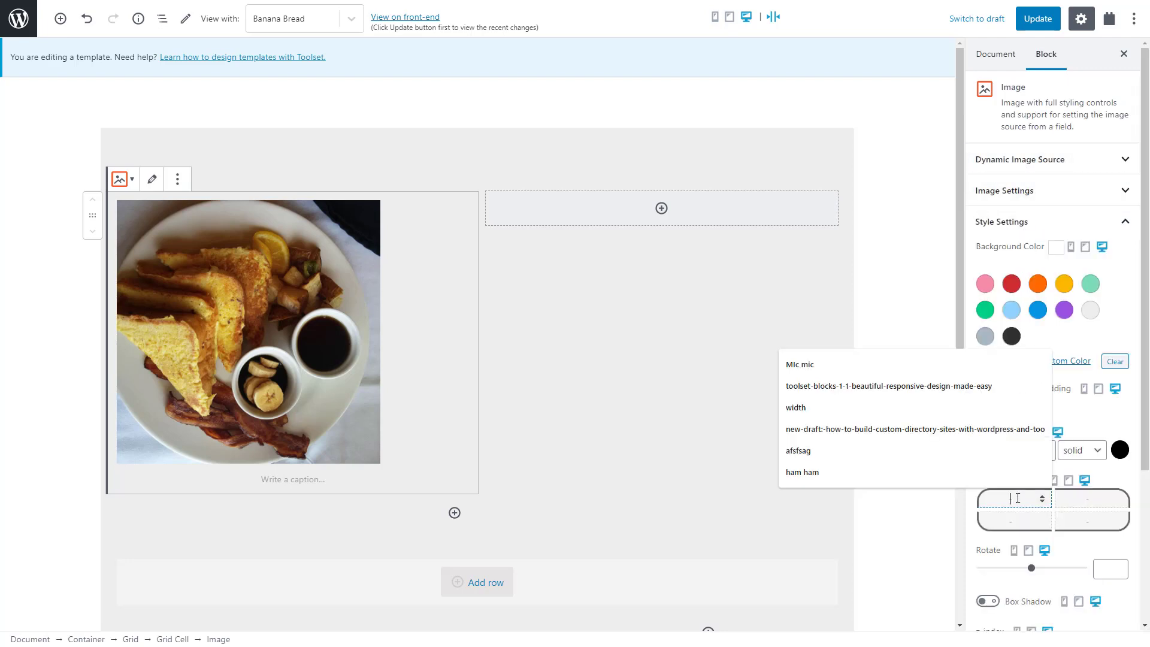
pyautogui.write('100')
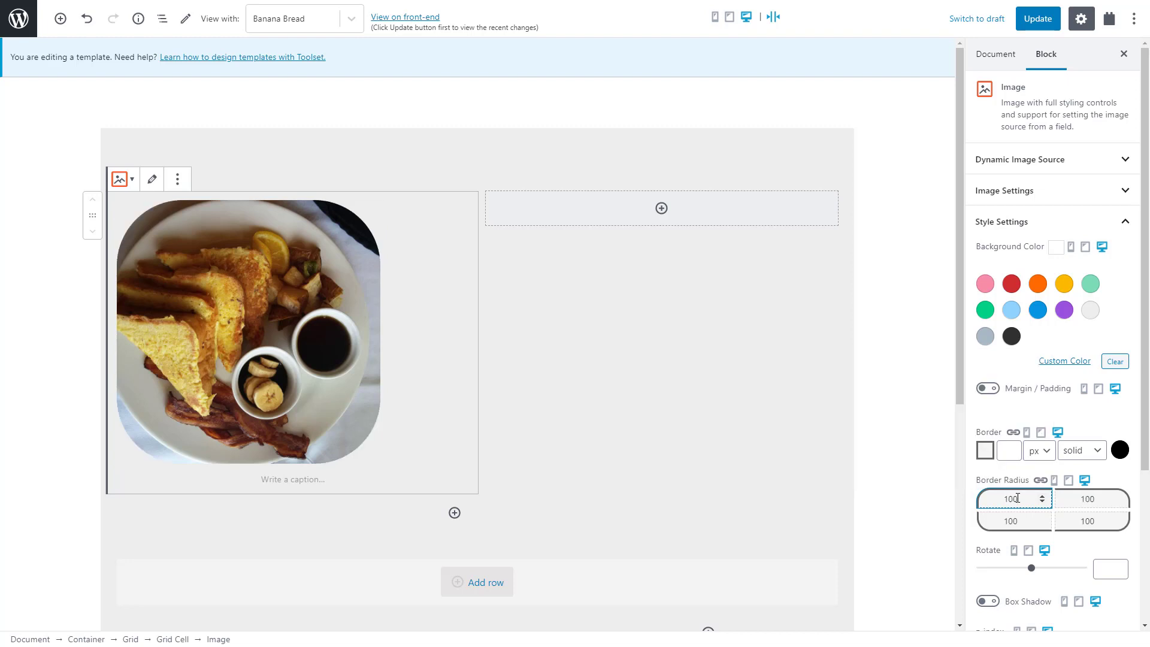
pyautogui.press('BackSpace')
pyautogui.press('BackSpace')
pyautogui.press('BackSpace')
pyautogui.write('500')
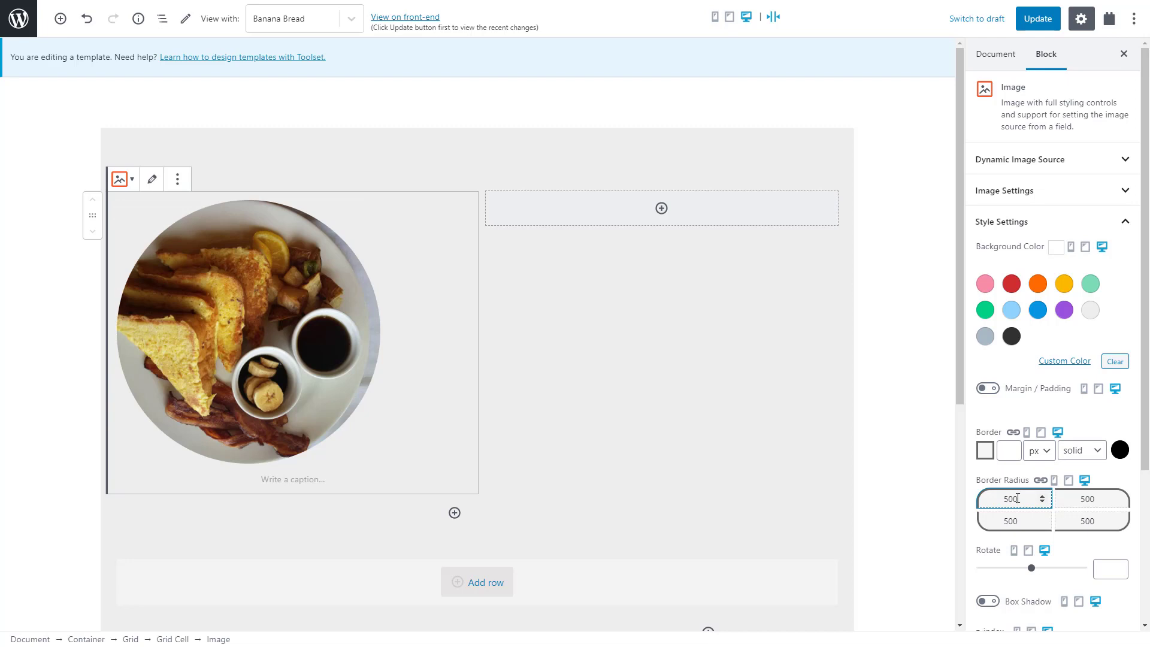
# Set the recipe image's hover scale to 108.
pyautogui.click(1014, 223)
pyautogui.click(1012, 252)
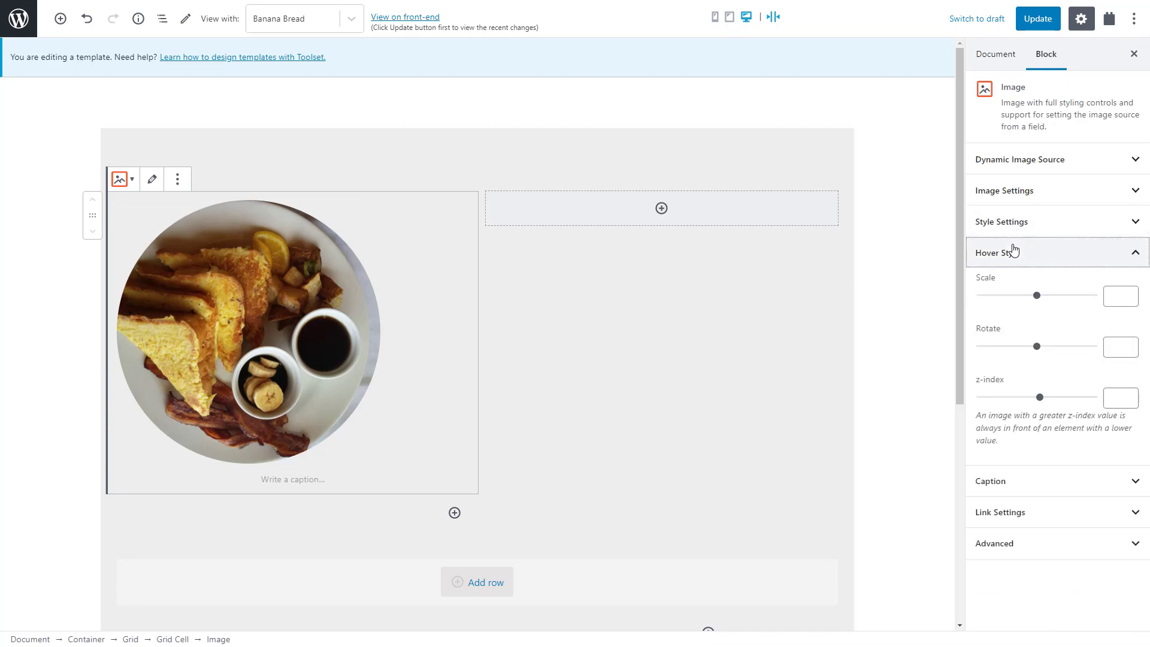
pyautogui.moveTo(1037, 295); pyautogui.dragTo(1042, 301)
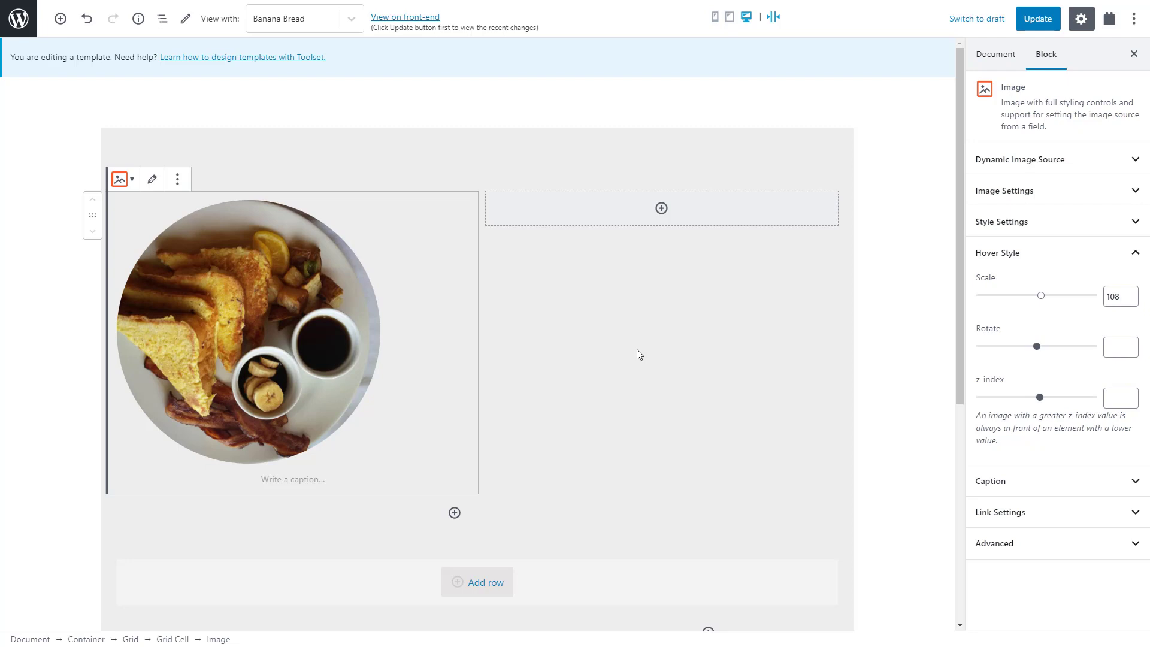
# Preview the template with the Classic Mojito Cocktail recipe and with Chocolate baked bananas.
pyautogui.click(351, 19)
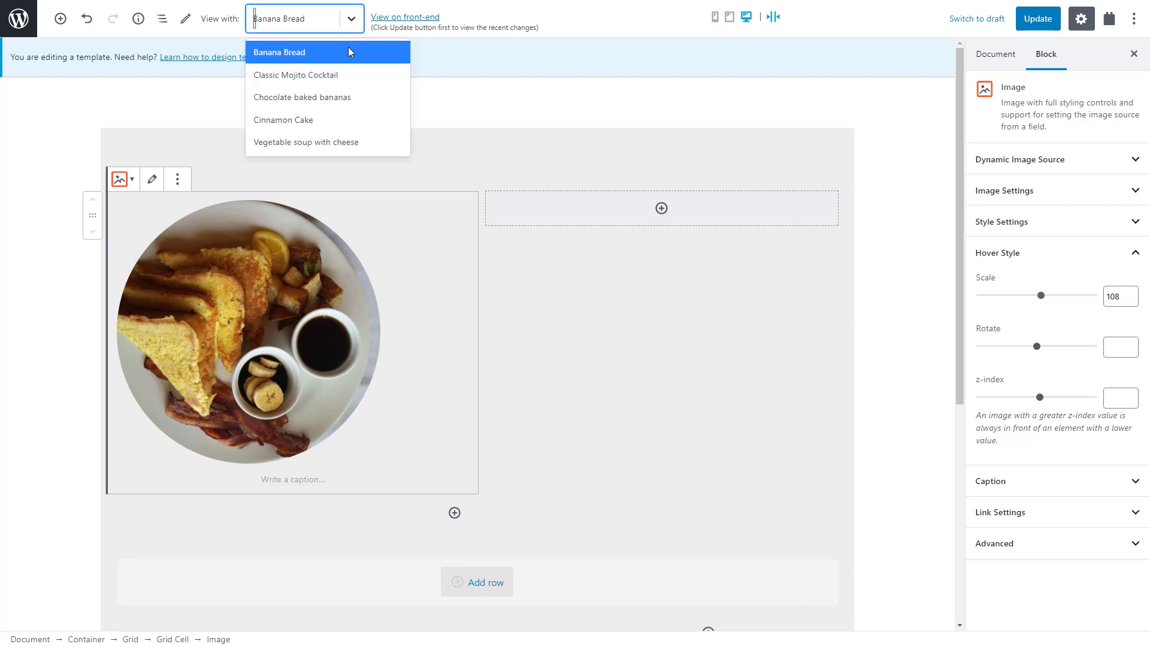
pyautogui.click(335, 83)
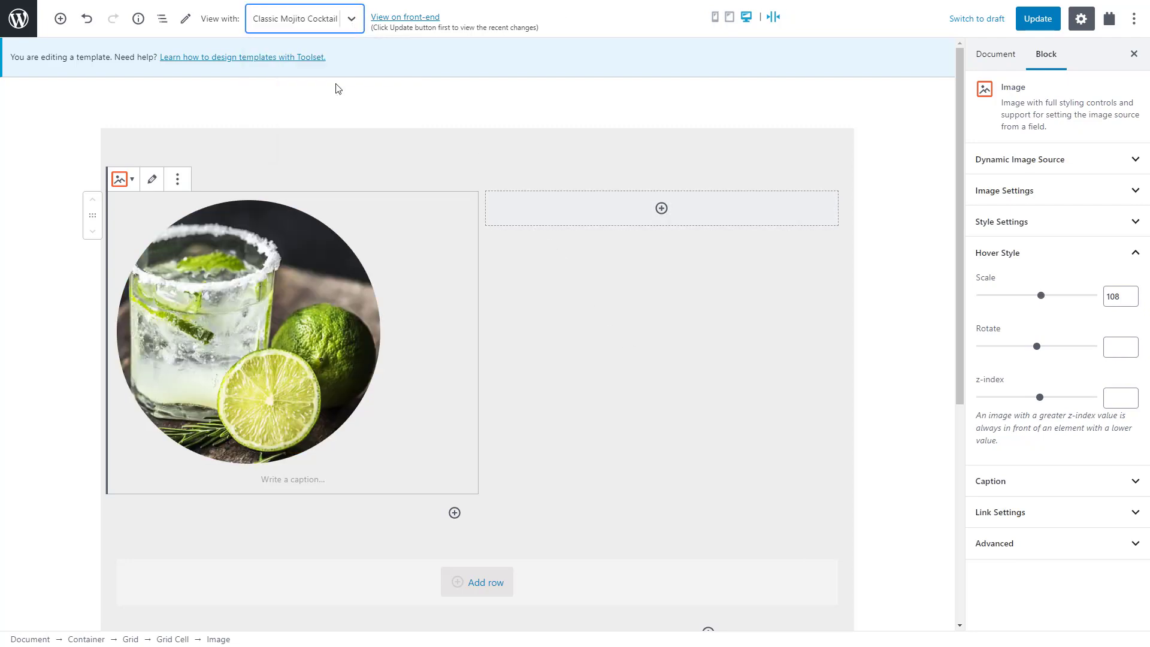
pyautogui.click(351, 20)
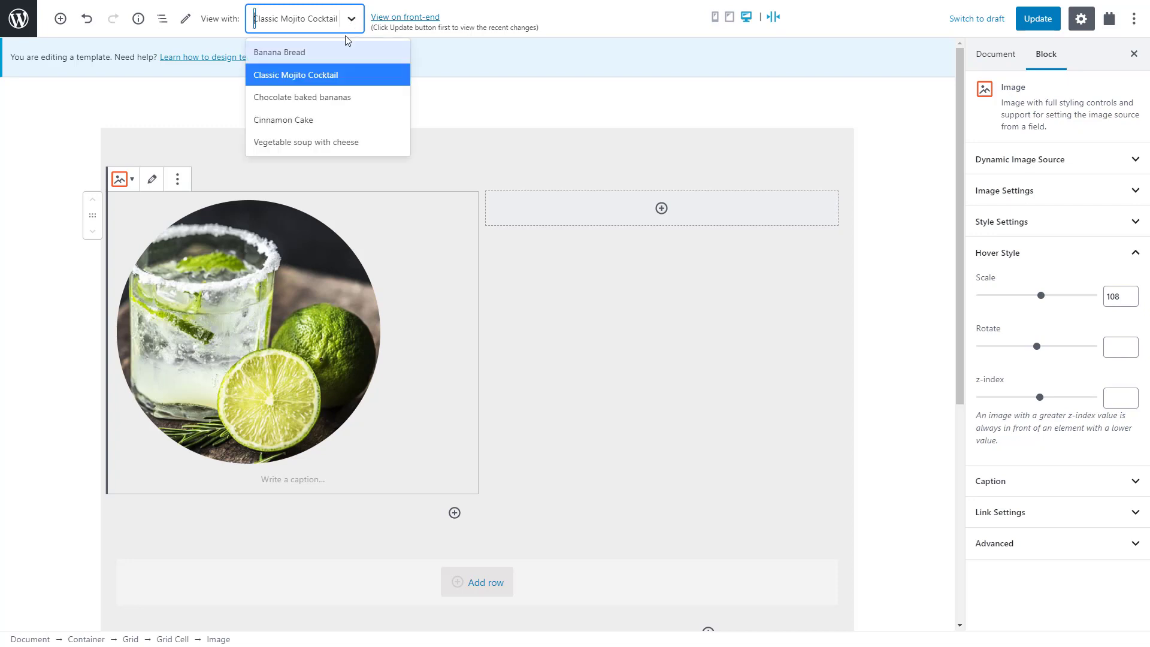
pyautogui.click(334, 96)
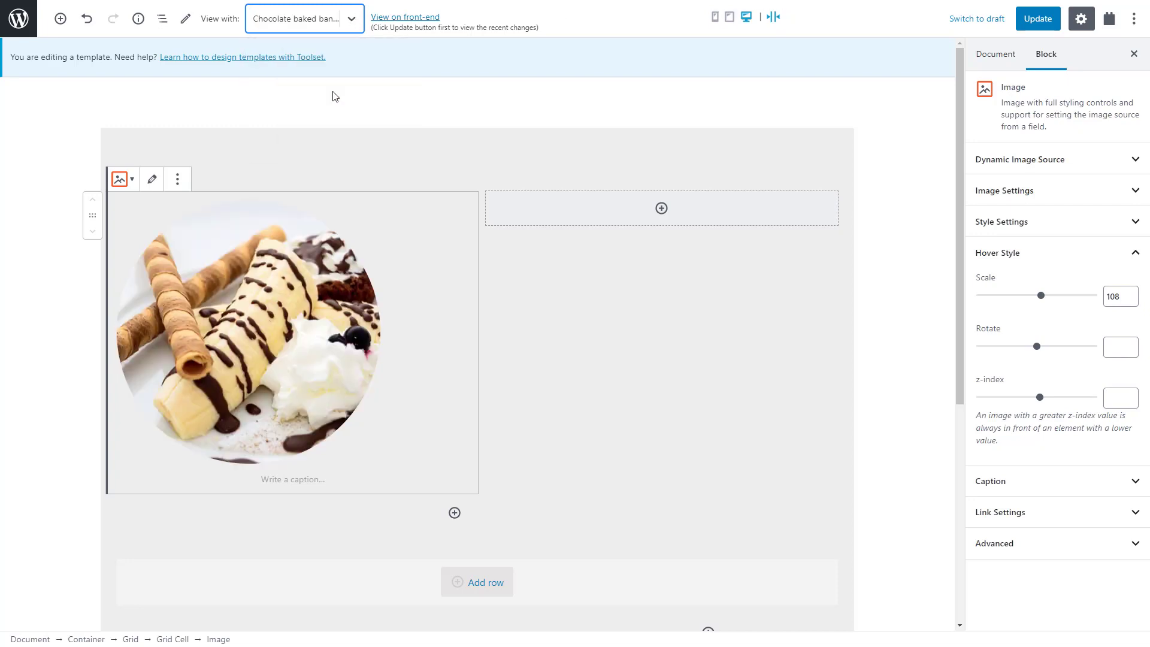
# Save the template changes and open the Chocolate baked bananas recipe on the front end.
pyautogui.click(1030, 24)
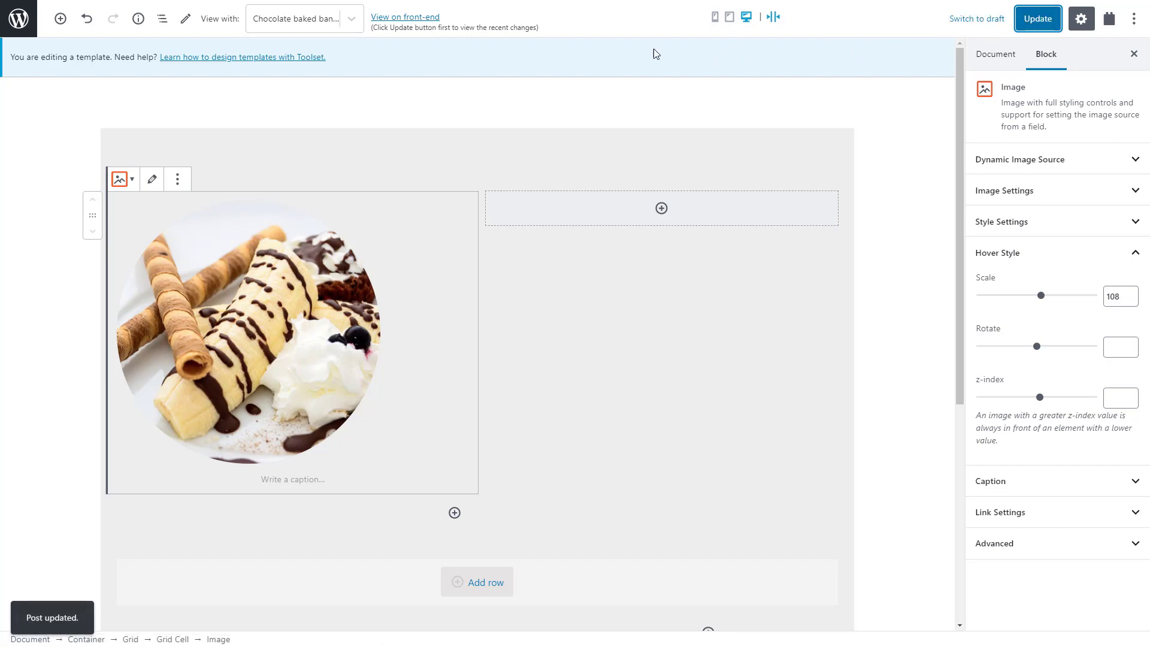
pyautogui.click(413, 21)
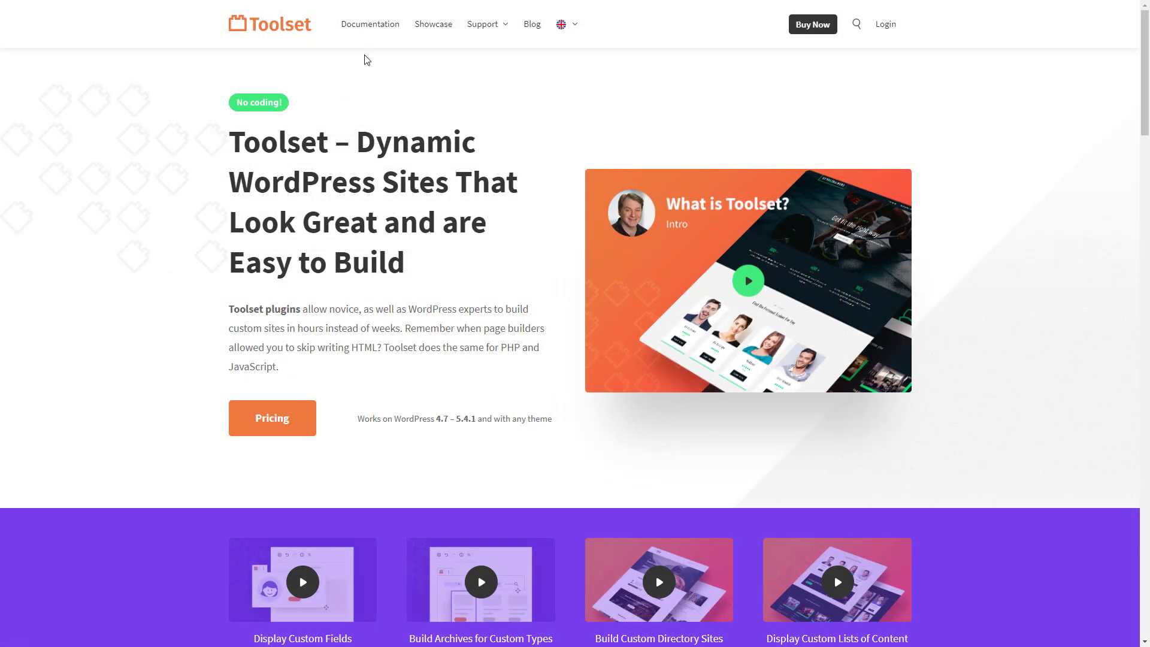
# Look up the recommended themes in the documentation on the Toolset website.
pyautogui.click(385, 30)
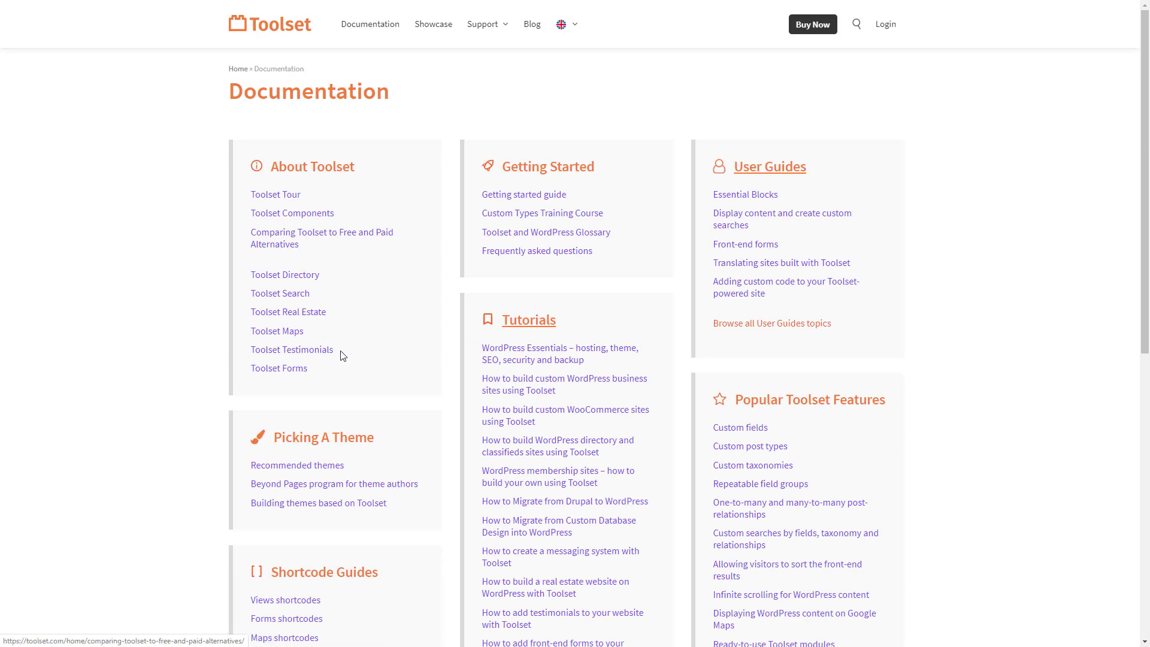
pyautogui.click(328, 473)
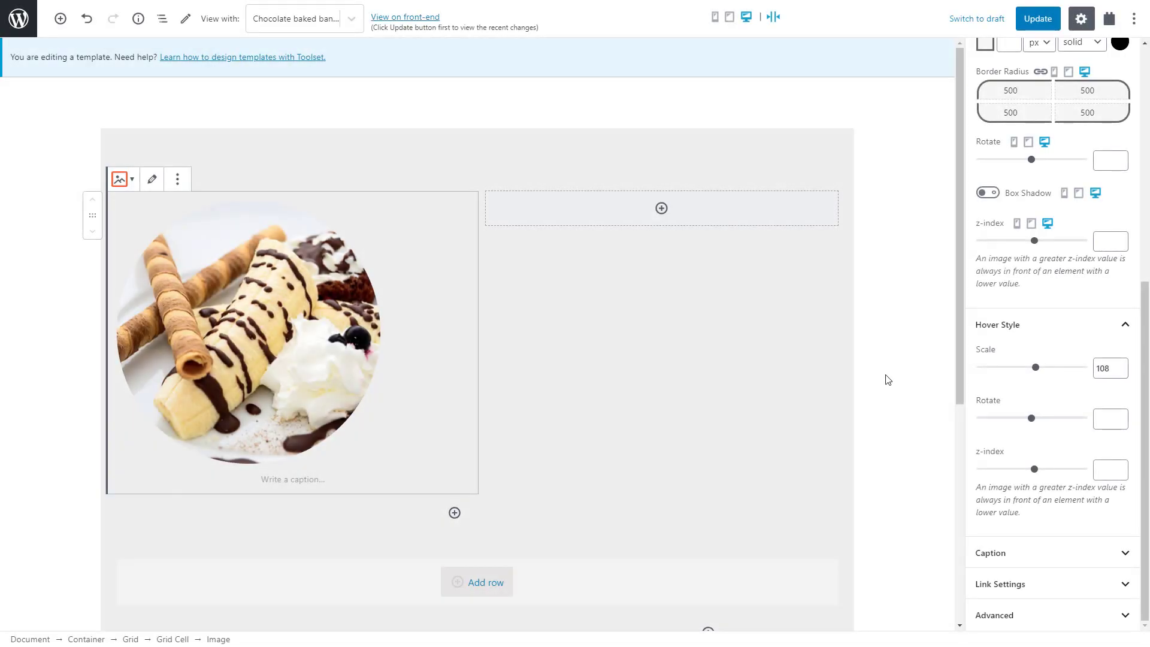
# In the template's Toolset settings for GeneratePress, set the sidebar layout to Content (no sidebars).
pyautogui.scroll(7, 1007, 342)
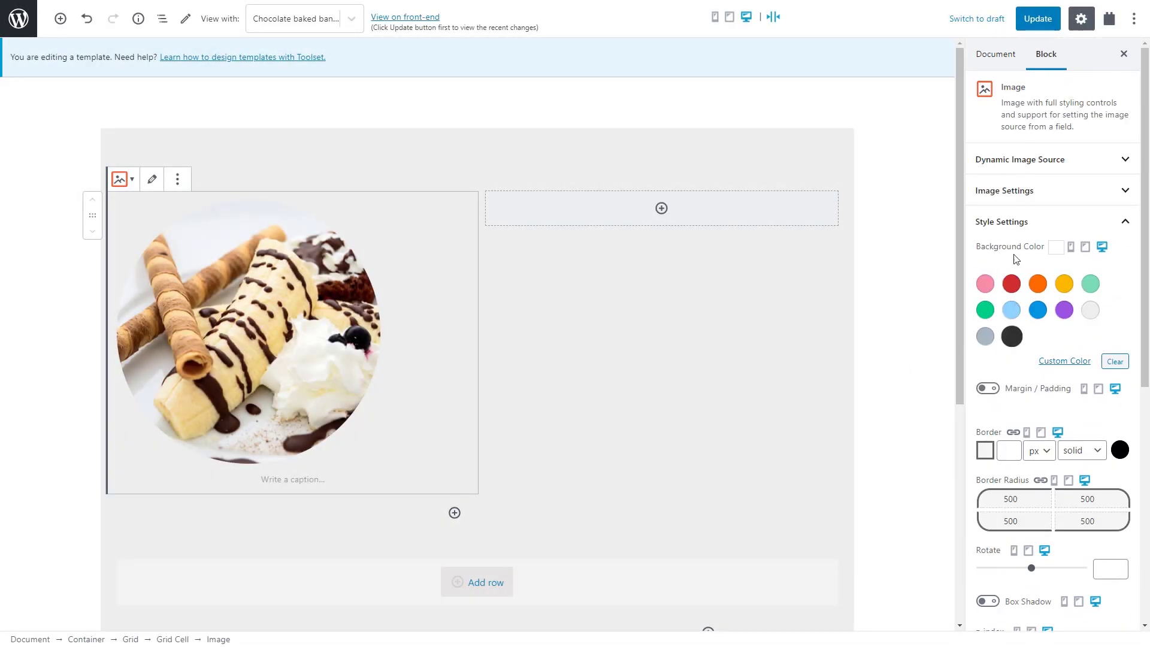
pyautogui.click(995, 55)
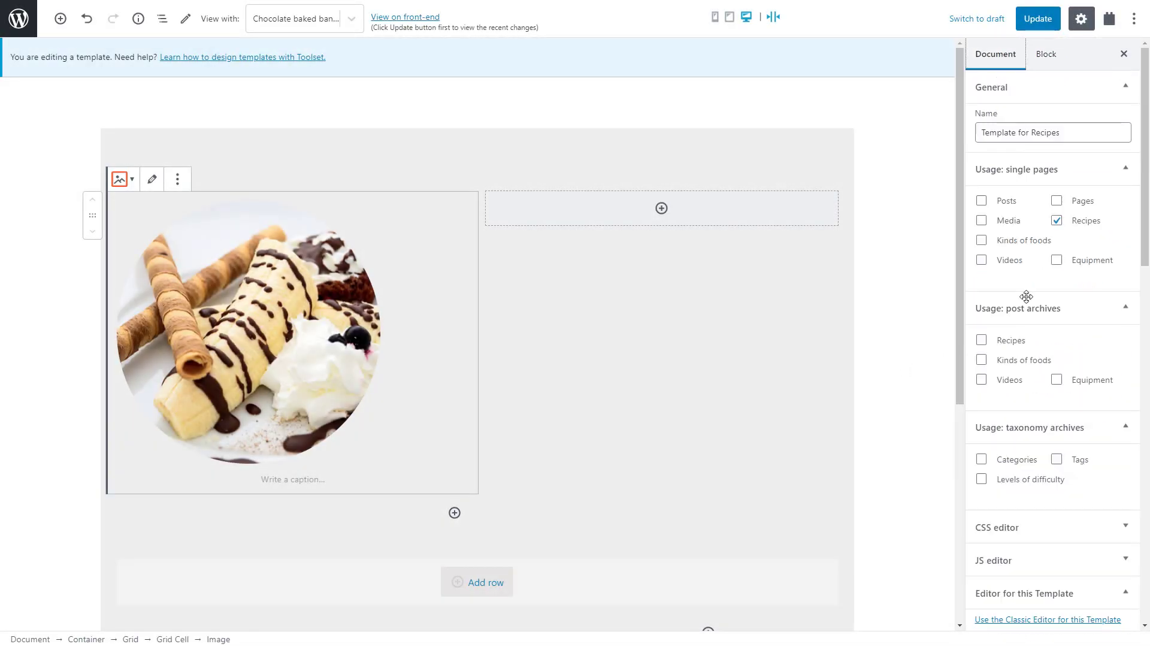
pyautogui.scroll(-9, 1025, 297)
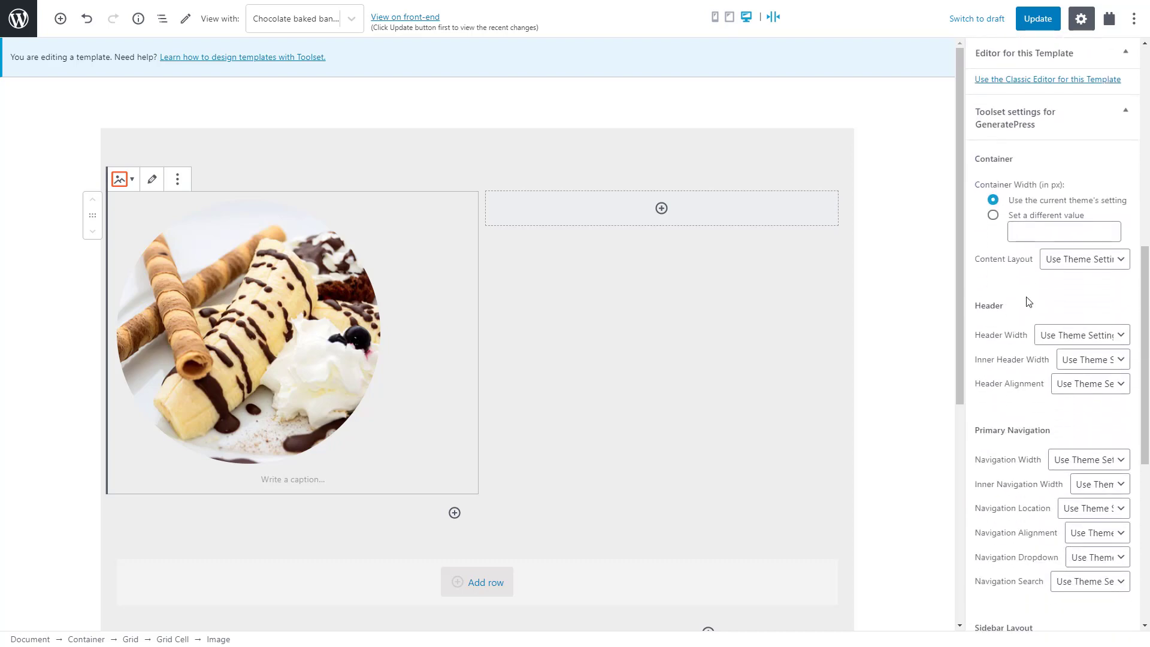
pyautogui.scroll(-1, 1028, 302)
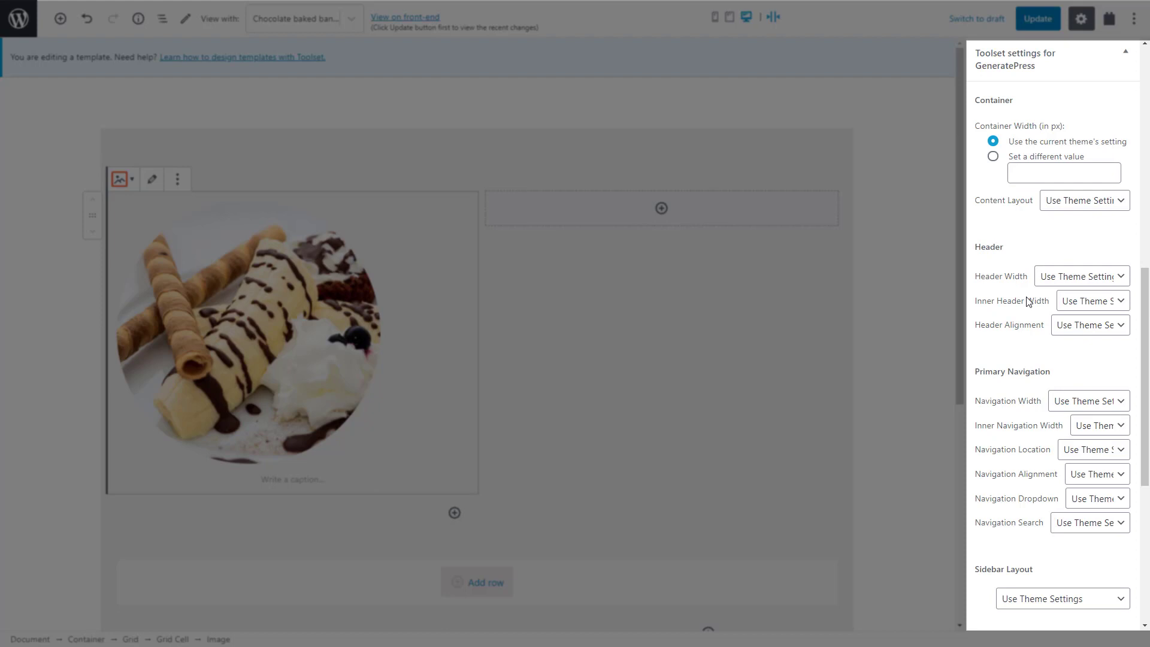
pyautogui.scroll(-1, 1028, 301)
pyautogui.scroll(-5, 1028, 301)
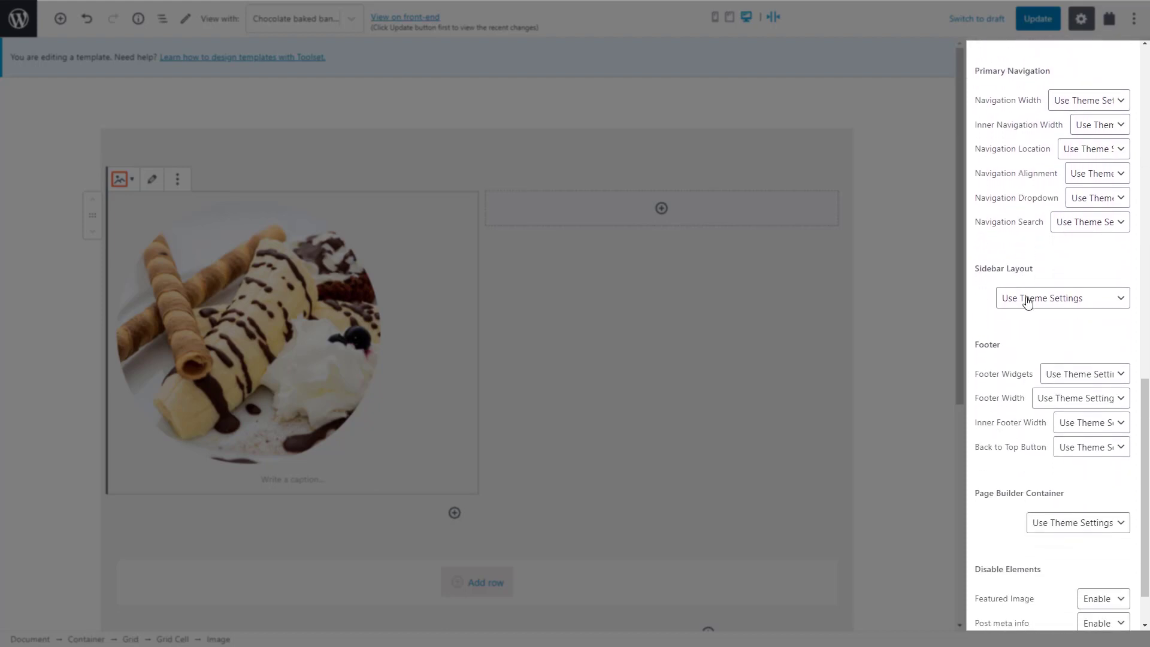
pyautogui.click(1039, 239)
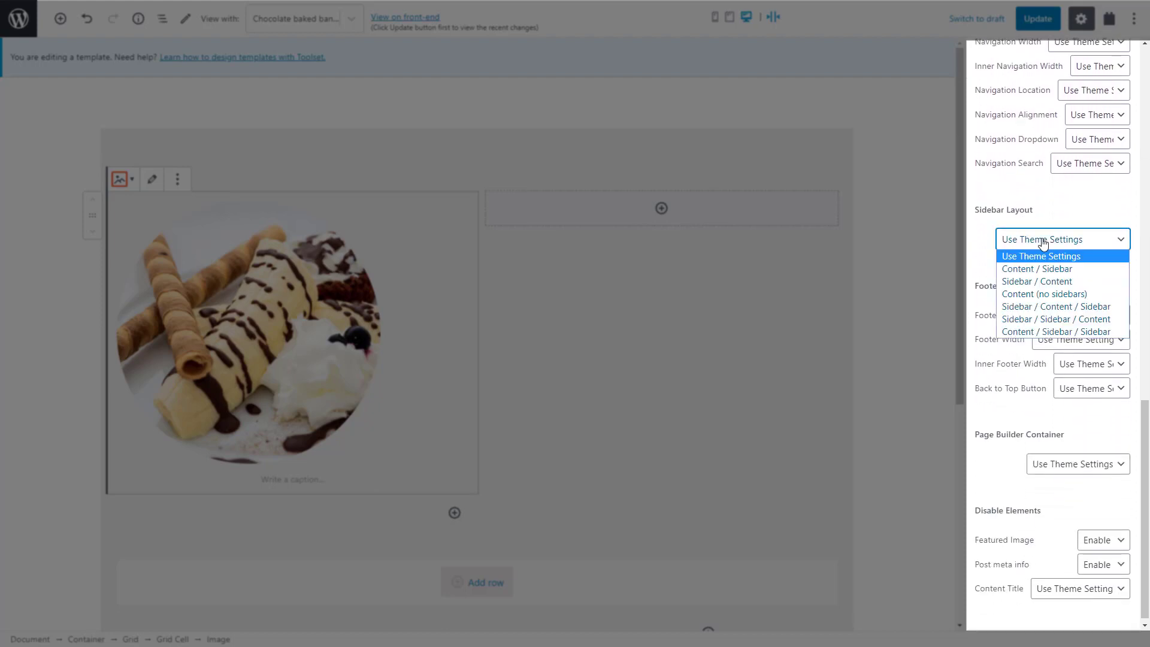
pyautogui.click(1042, 290)
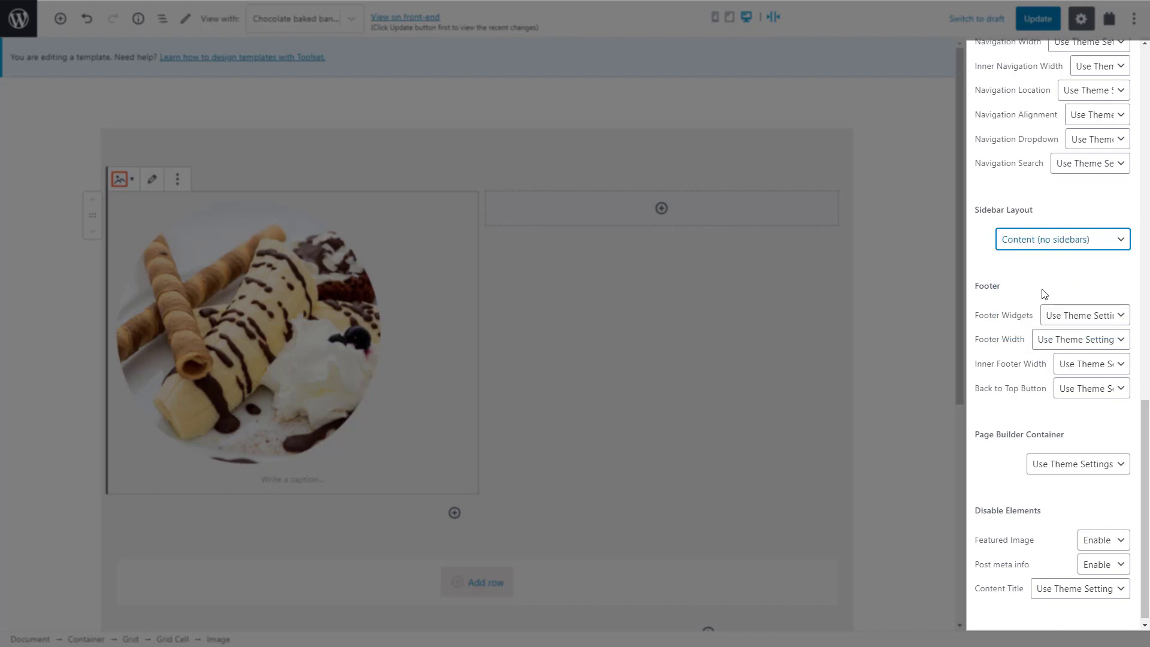
# Set the Content Title element to Disable in the template's theme settings and update the template.
pyautogui.scroll(-1, 1044, 293)
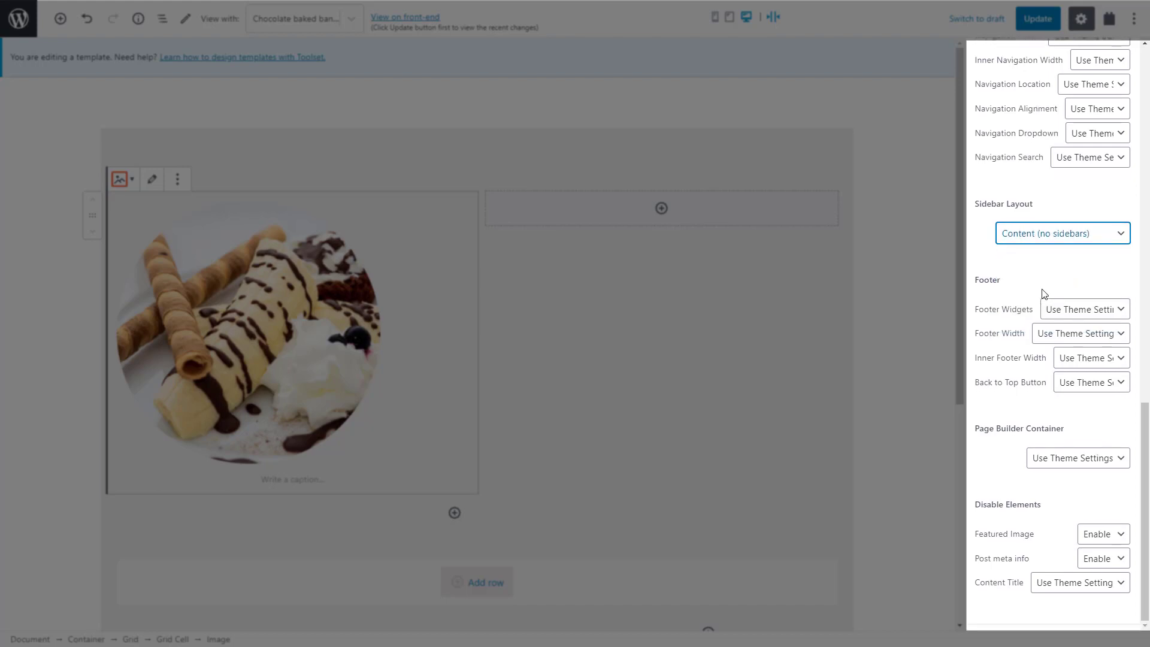
pyautogui.click(1069, 586)
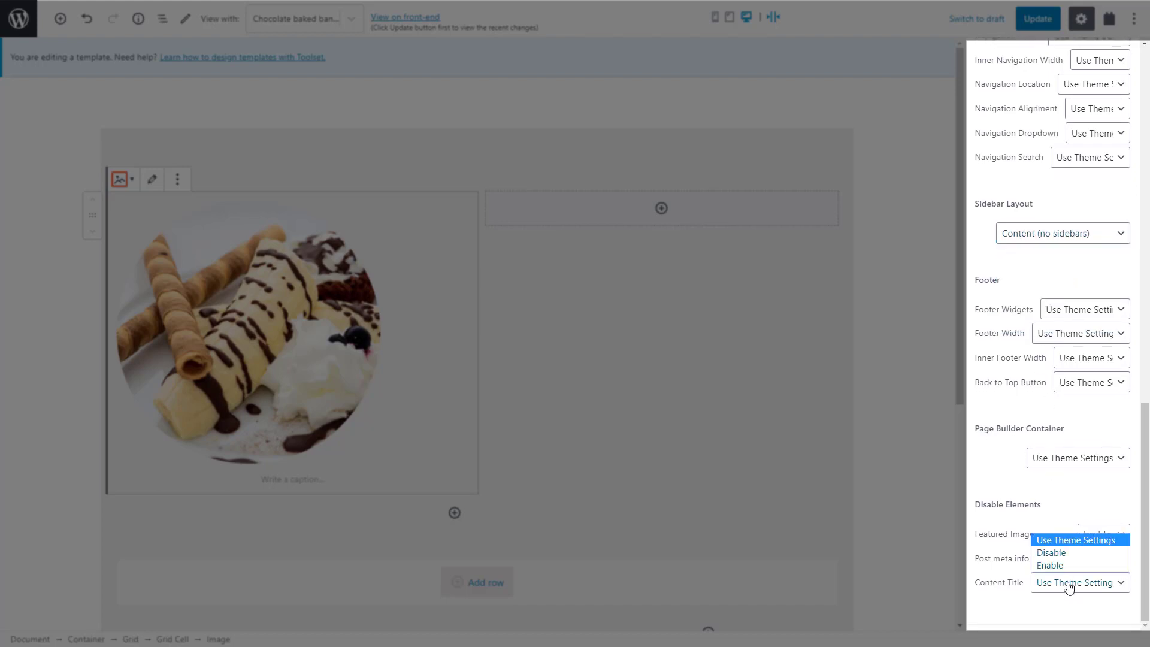
pyautogui.click(1066, 553)
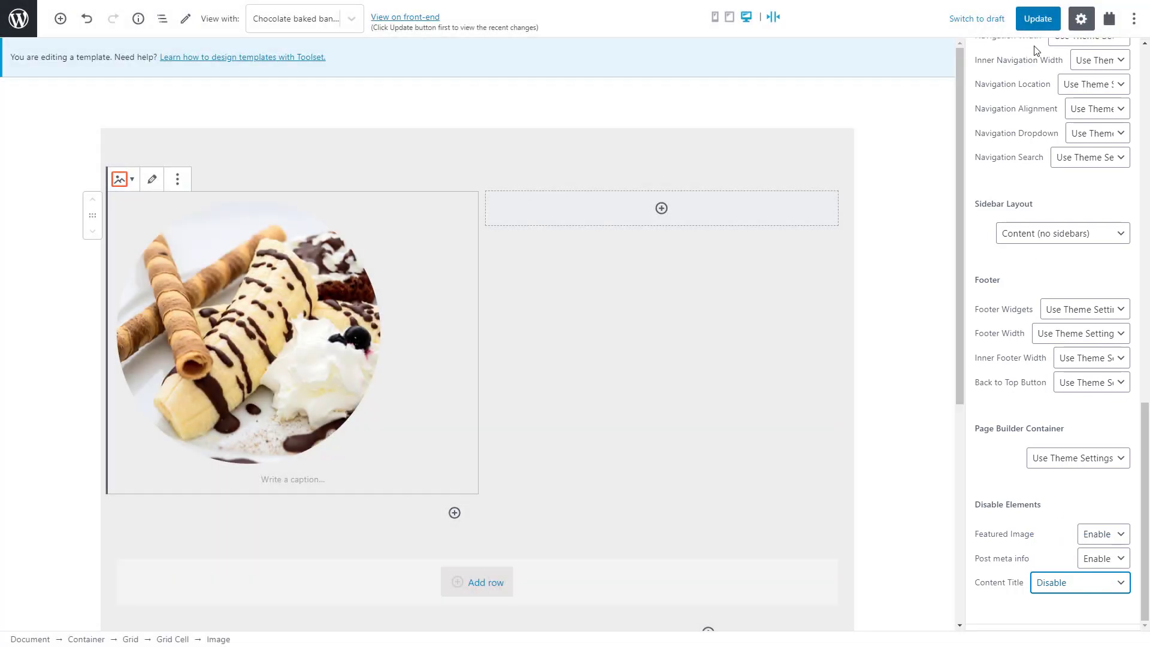
pyautogui.click(1038, 24)
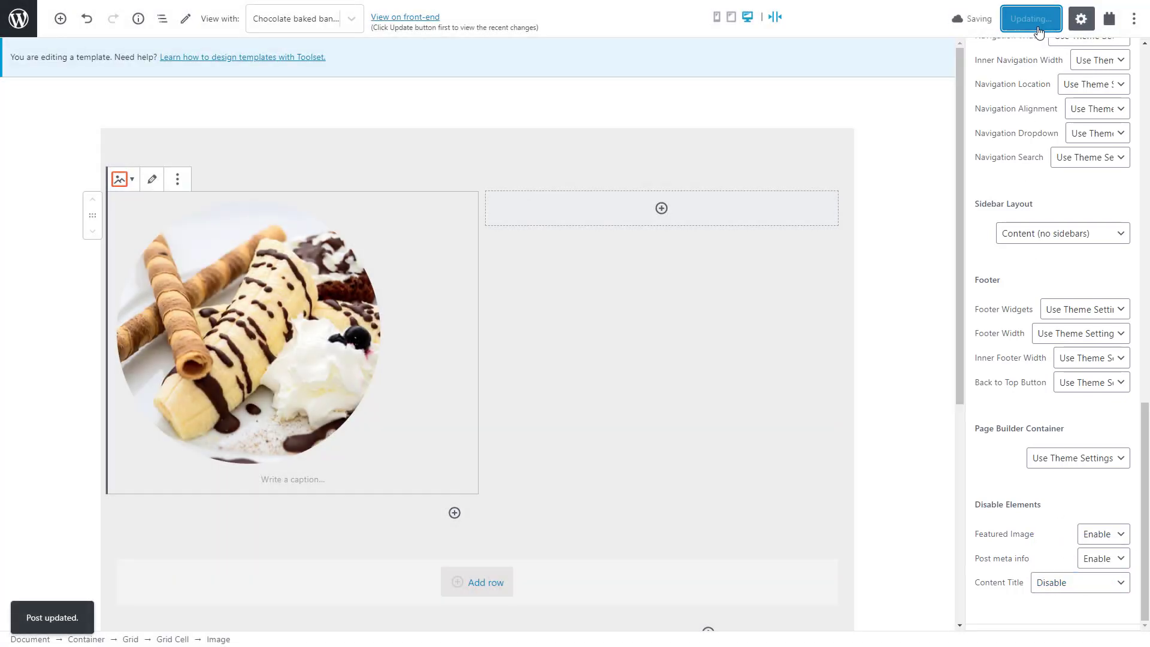
# Set the site's background color to white (#ffffff) in the theme Customizer, publish the change and close the Customizer.
pyautogui.click(13, 18)
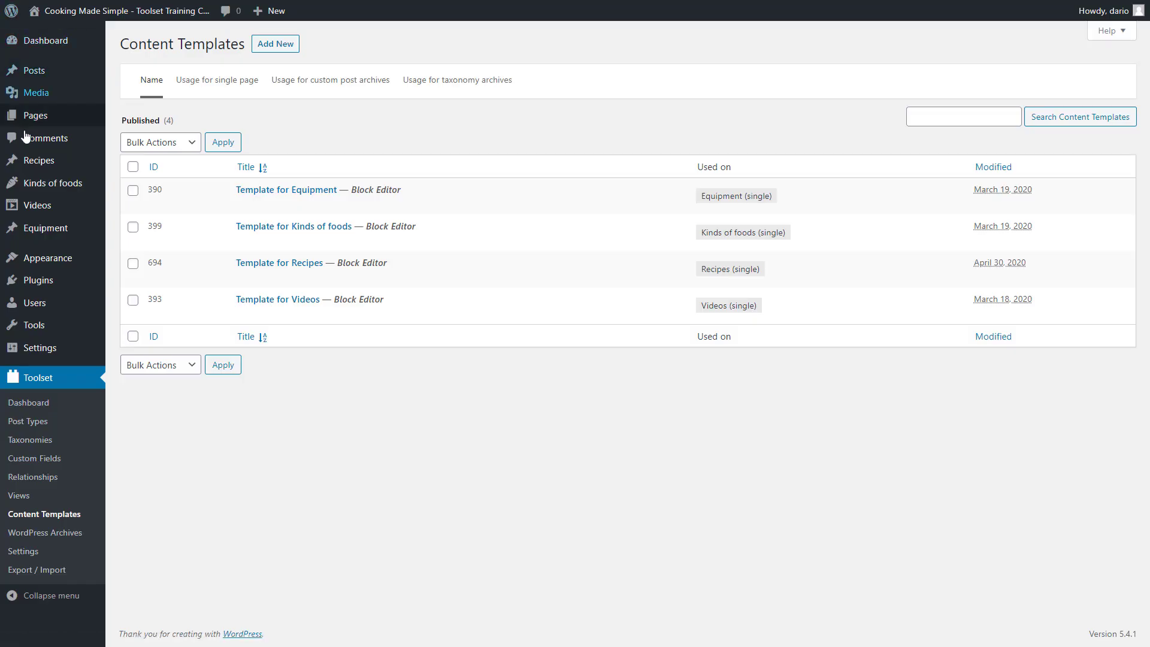
pyautogui.moveTo(36, 264)
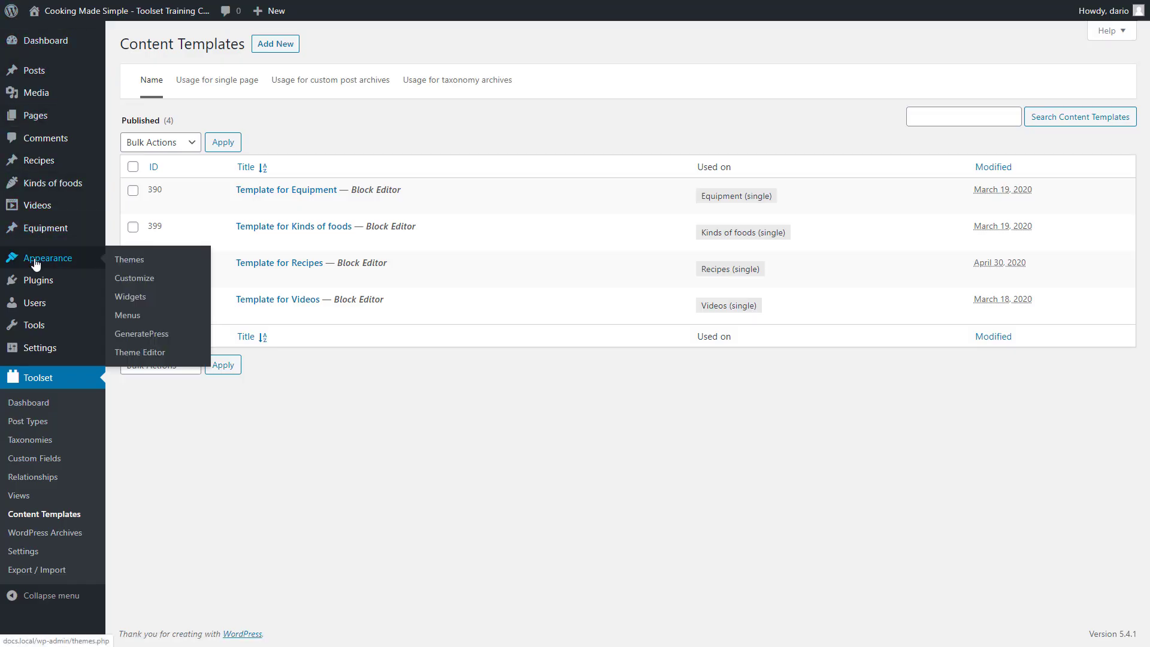
pyautogui.click(137, 281)
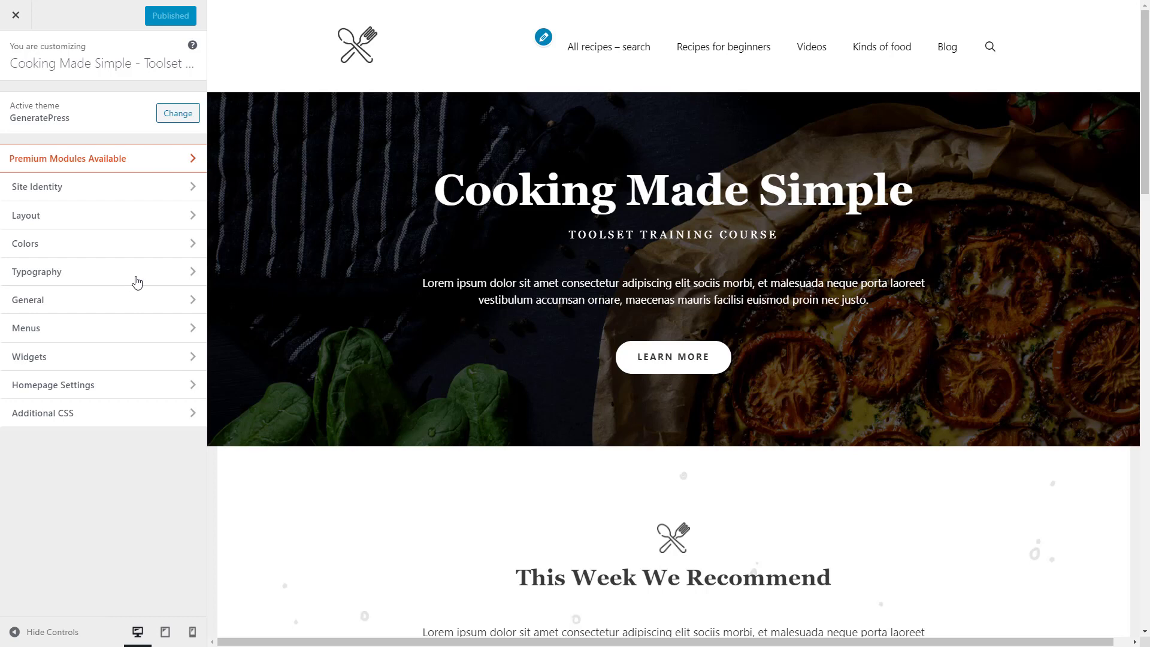
pyautogui.click(136, 244)
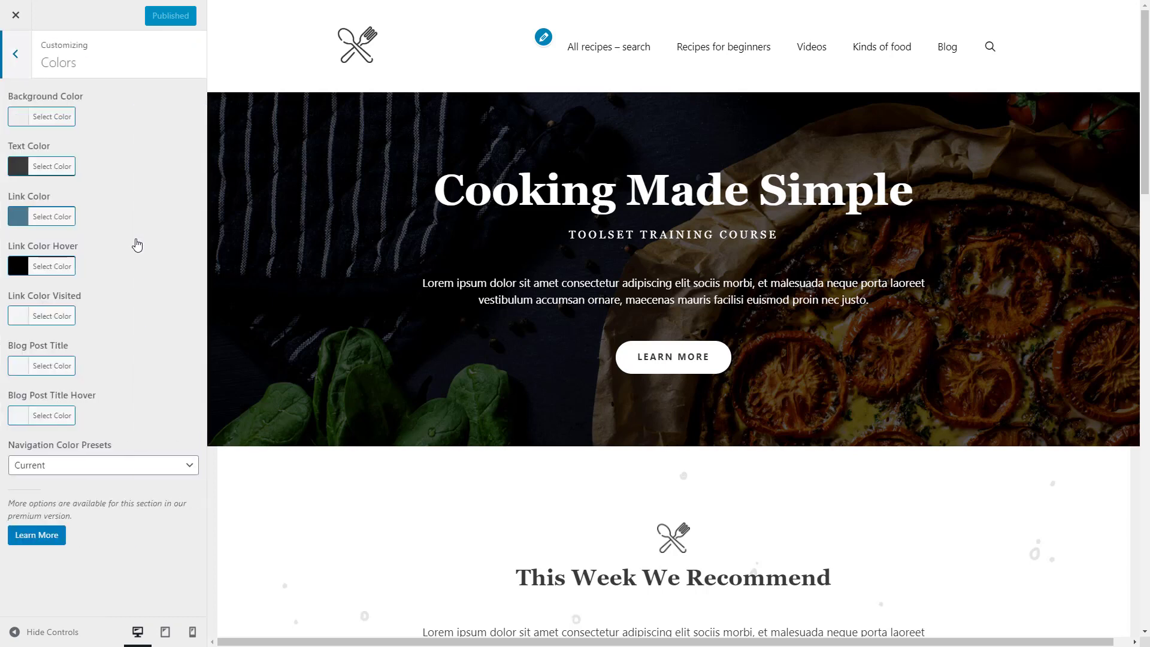
pyautogui.click(42, 117)
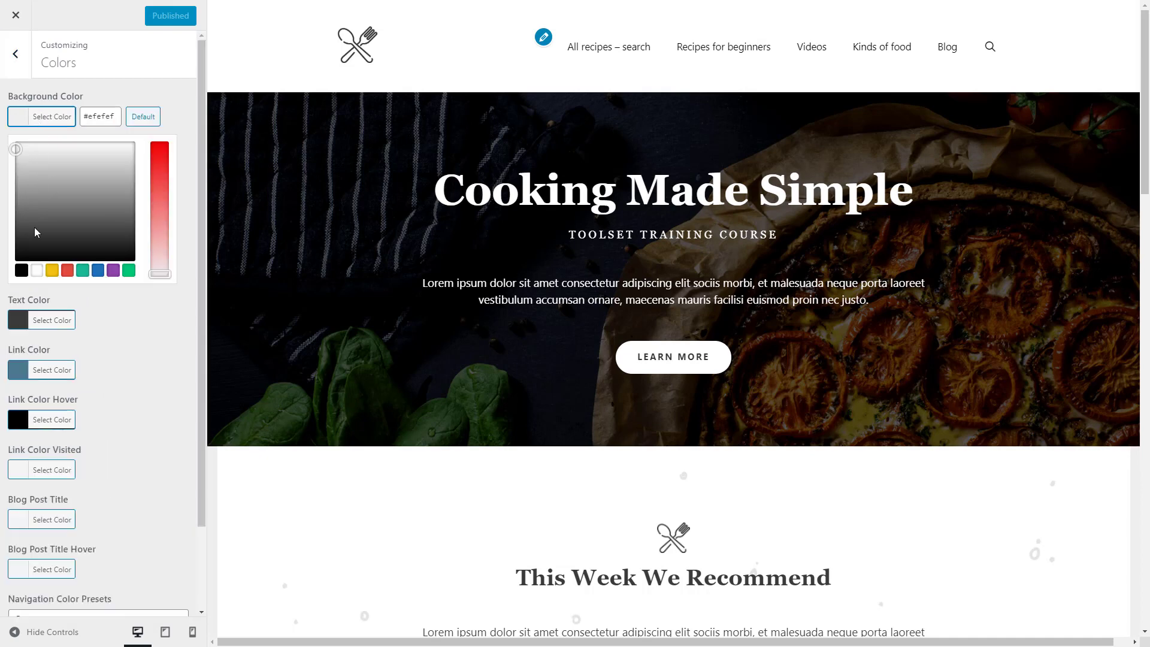
pyautogui.click(37, 270)
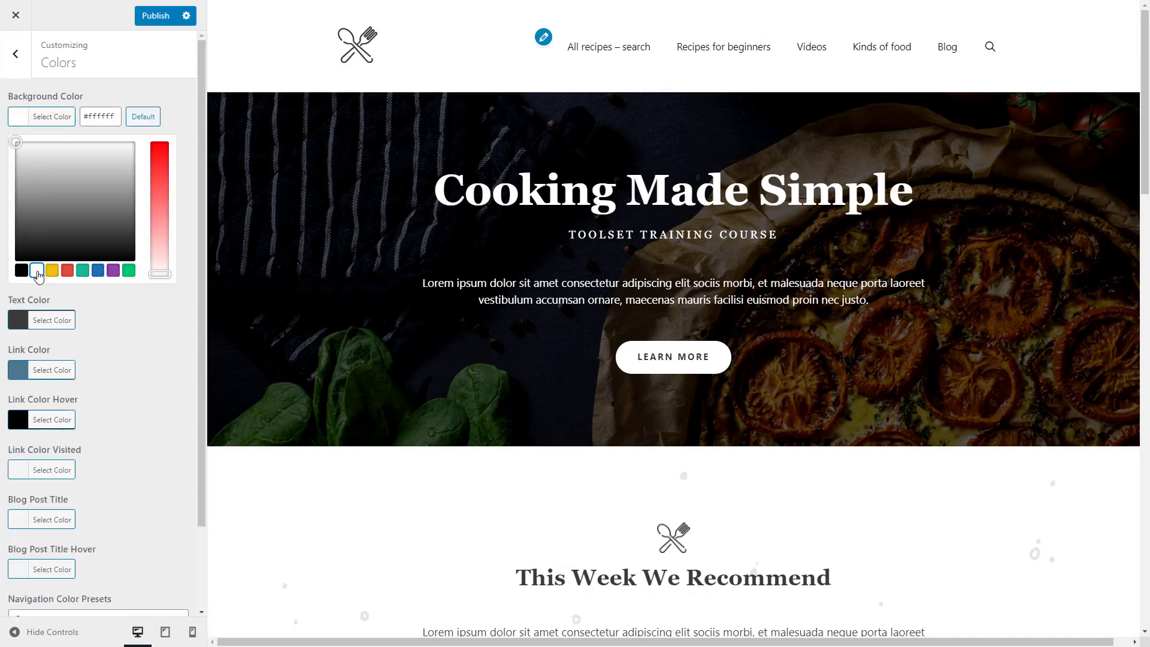
pyautogui.click(147, 22)
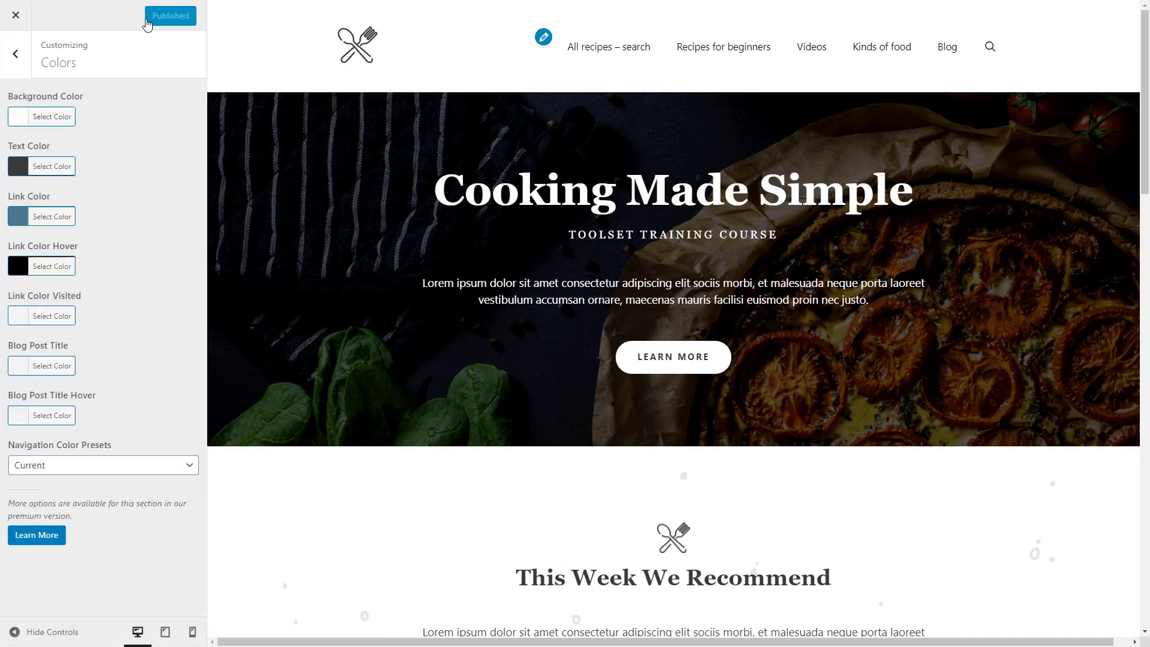
pyautogui.click(18, 17)
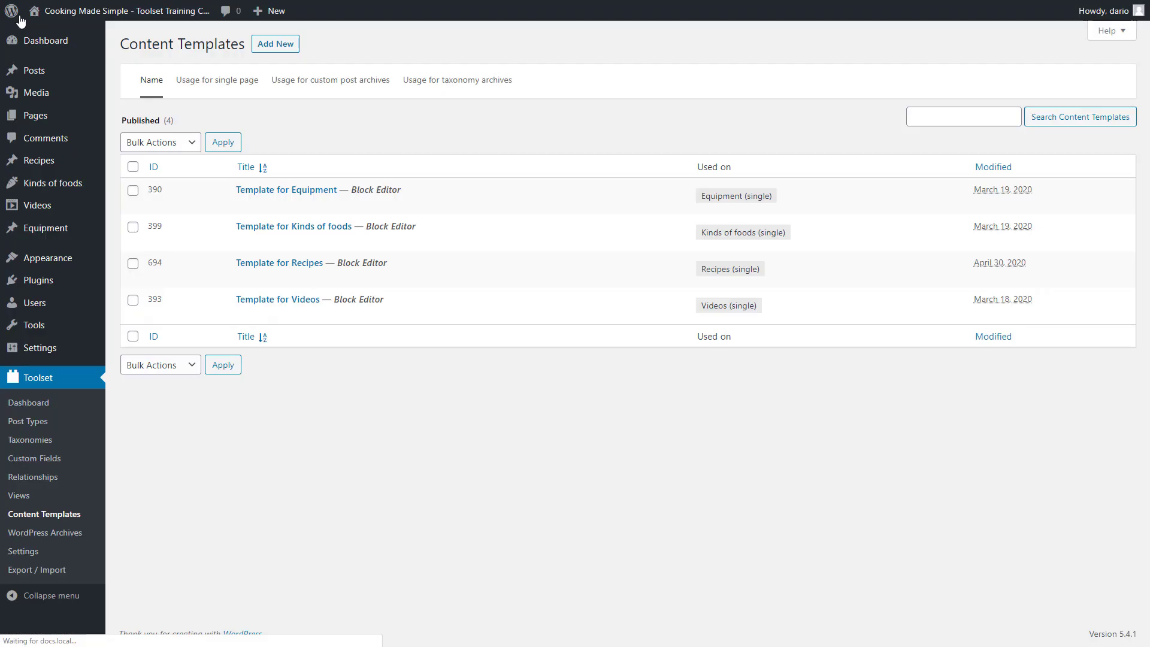
# In Template for Recipes, set the Container block's alignment to Wide width, then save the template and view it on the front end.
pyautogui.click(251, 262)
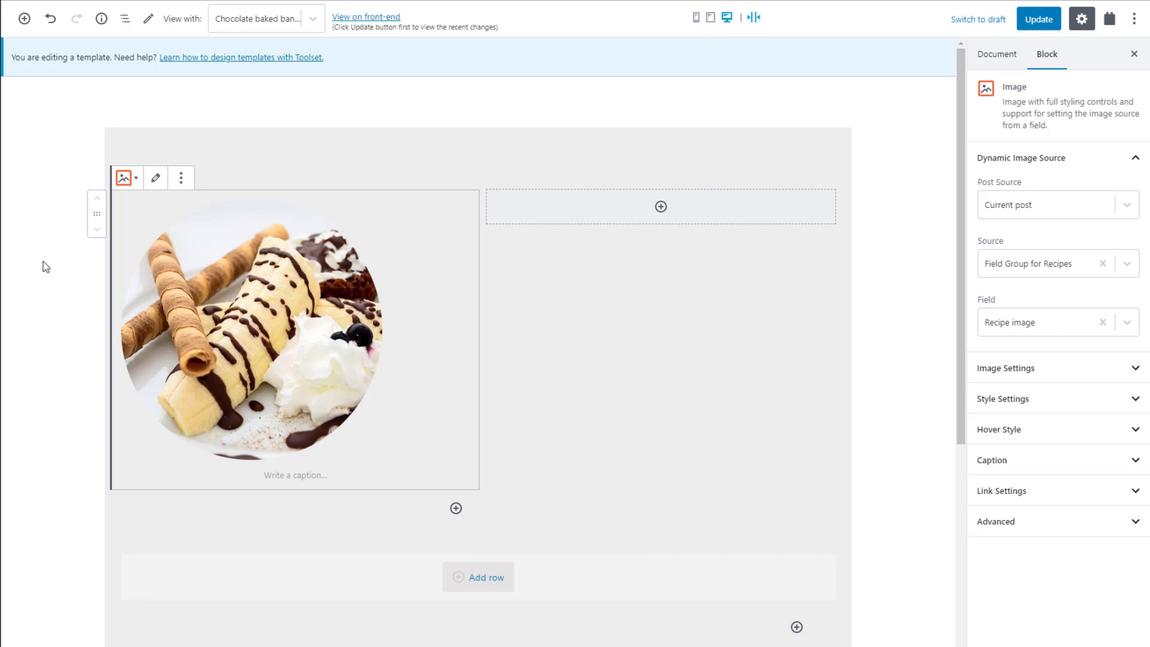
pyautogui.click(126, 24)
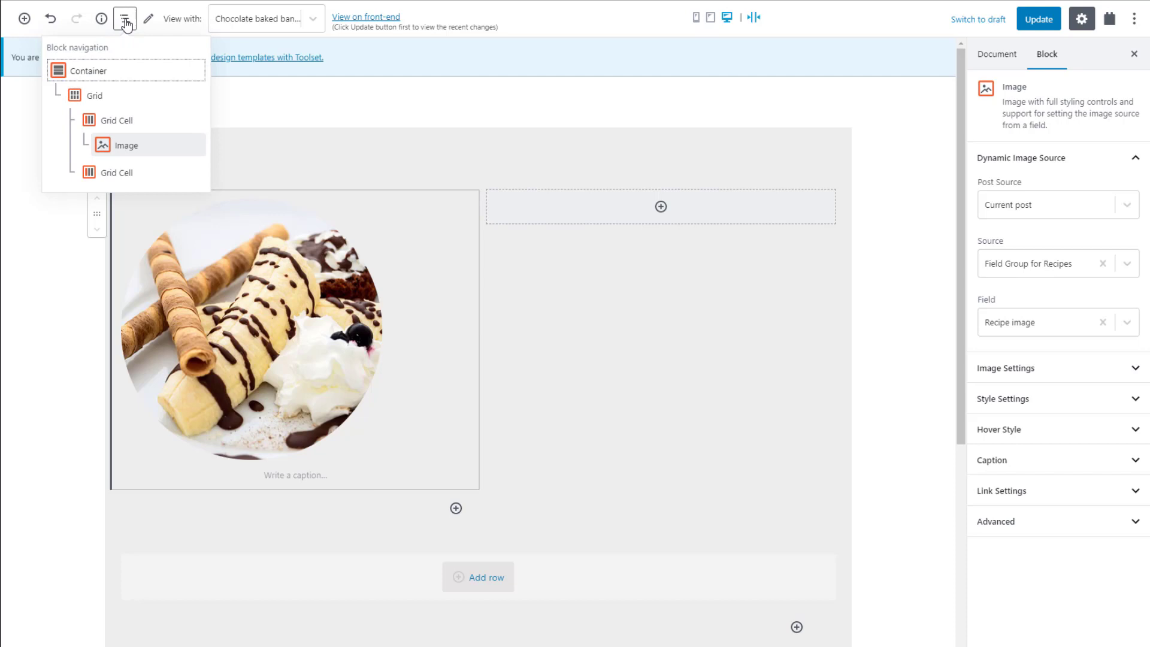
pyautogui.click(109, 71)
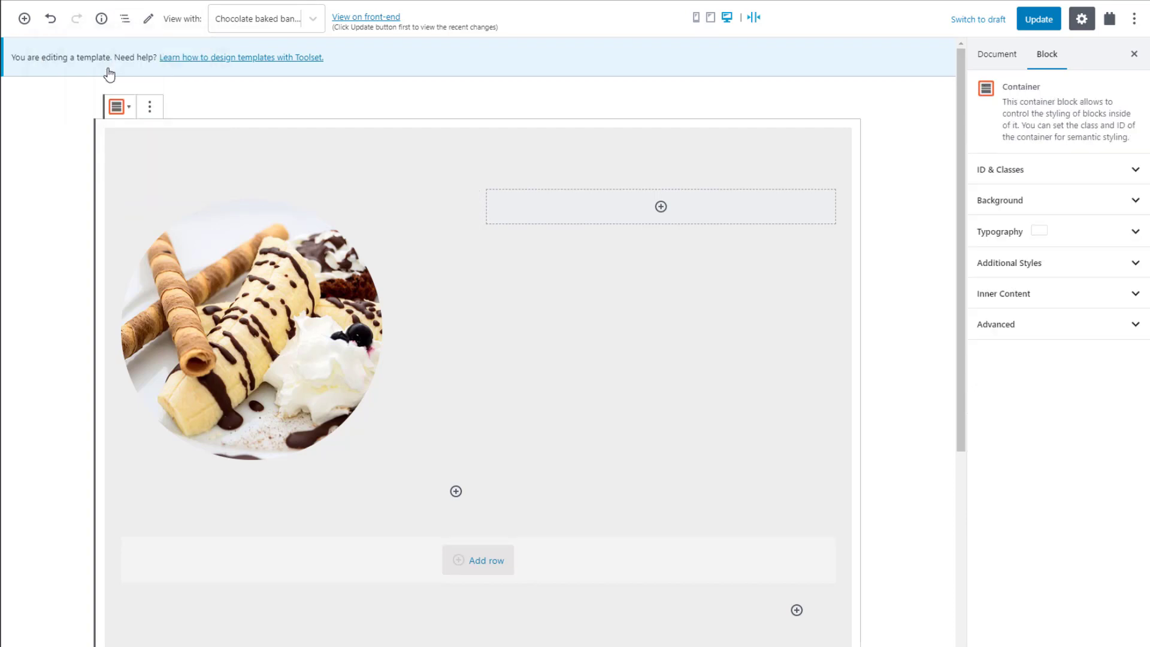
pyautogui.click(999, 325)
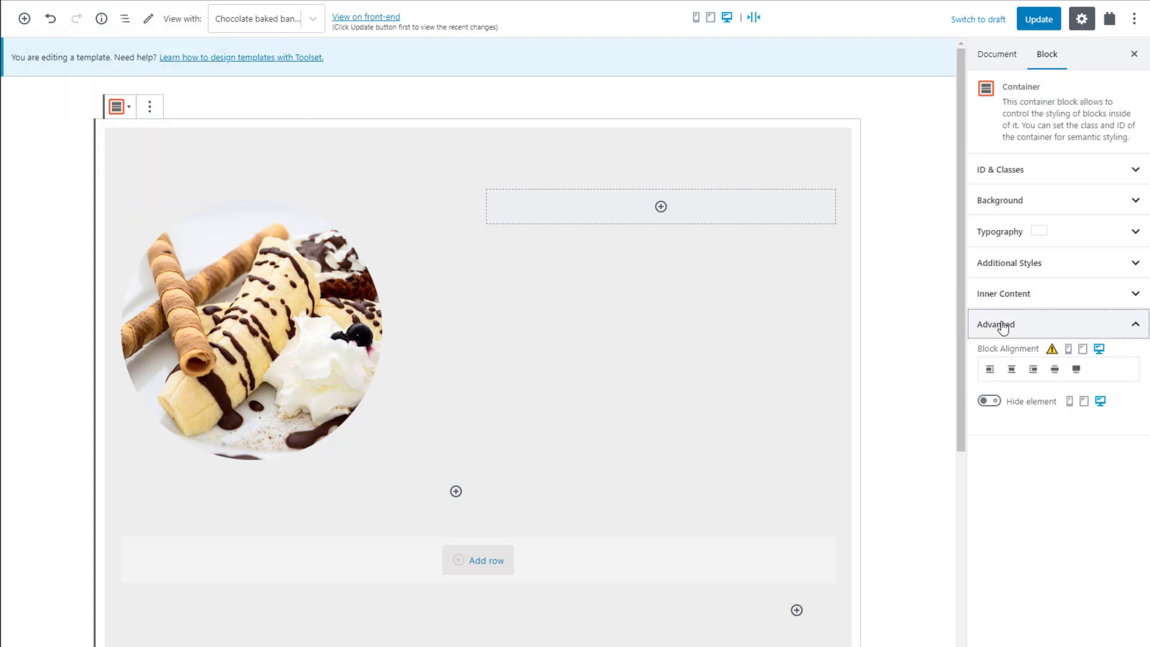
pyautogui.click(1054, 370)
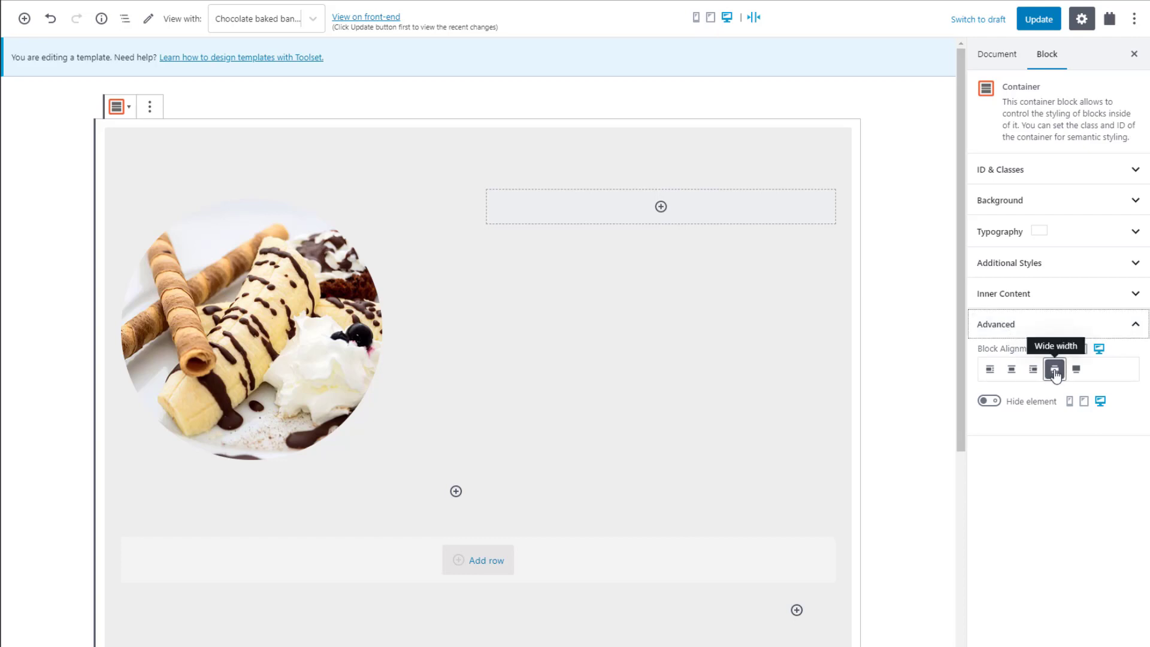
pyautogui.click(1041, 21)
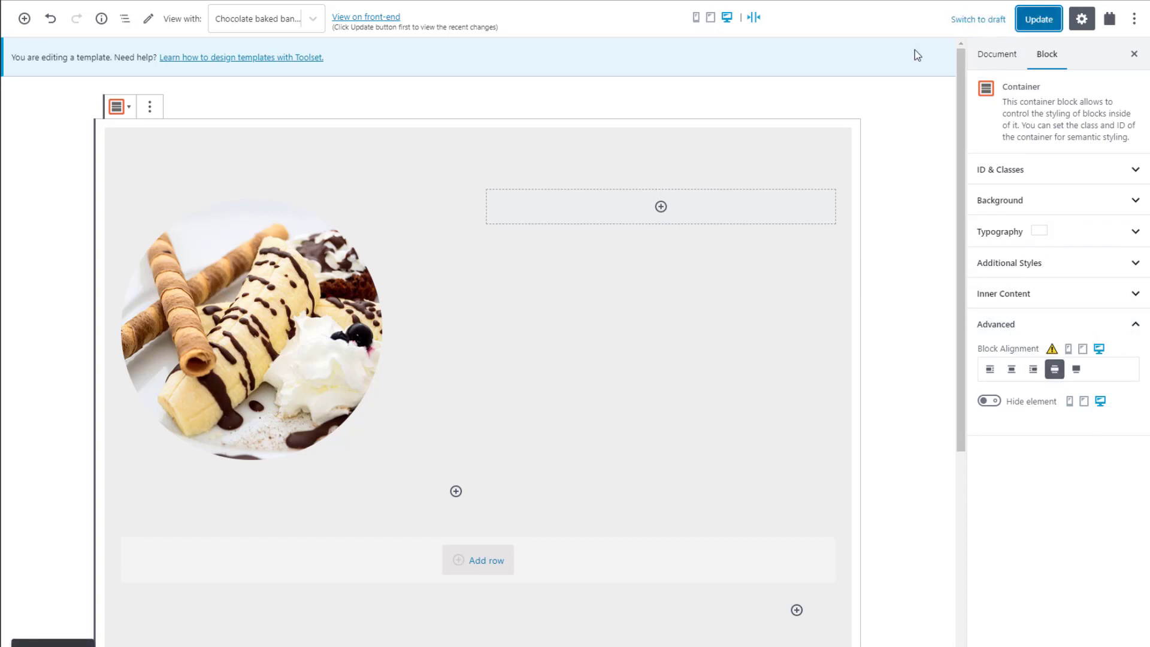
pyautogui.click(378, 18)
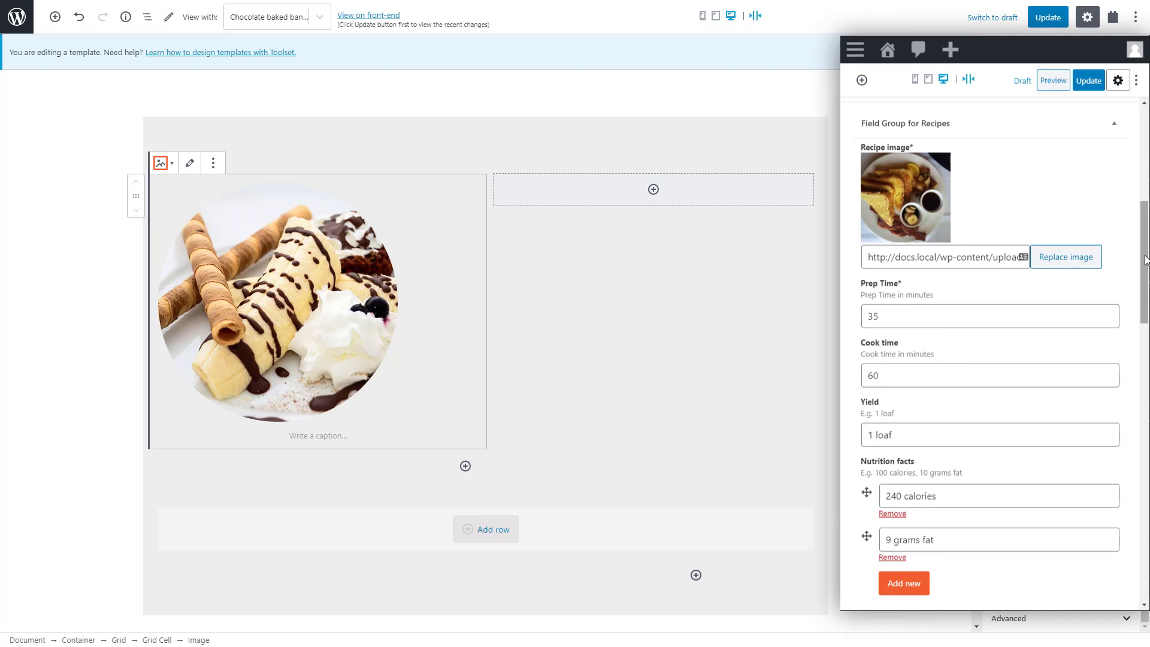
# Insert a Single Field block in the empty second grid cell and set its field type to Taxonomy.
pyautogui.click(1118, 80)
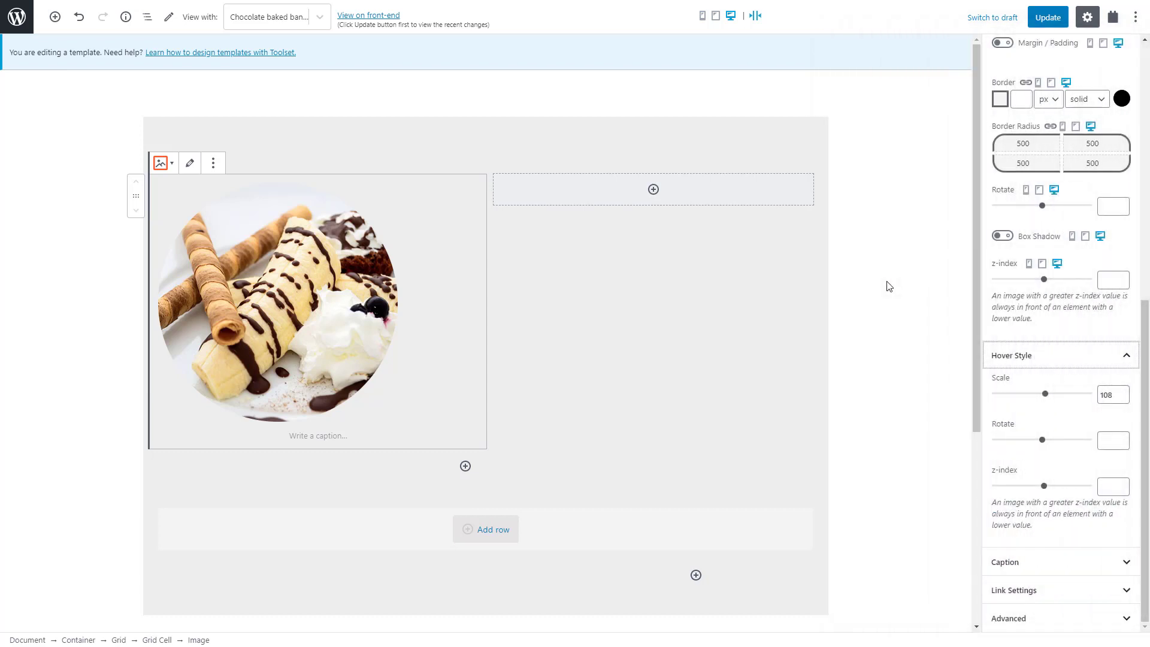
pyautogui.click(731, 192)
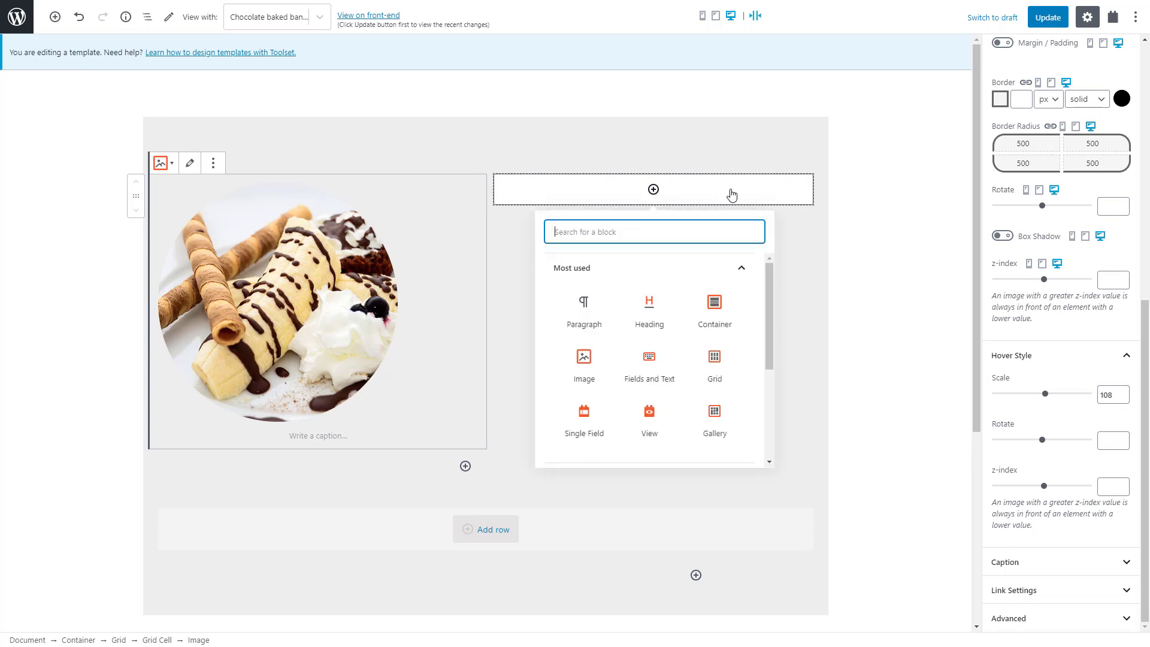
pyautogui.write('sing')
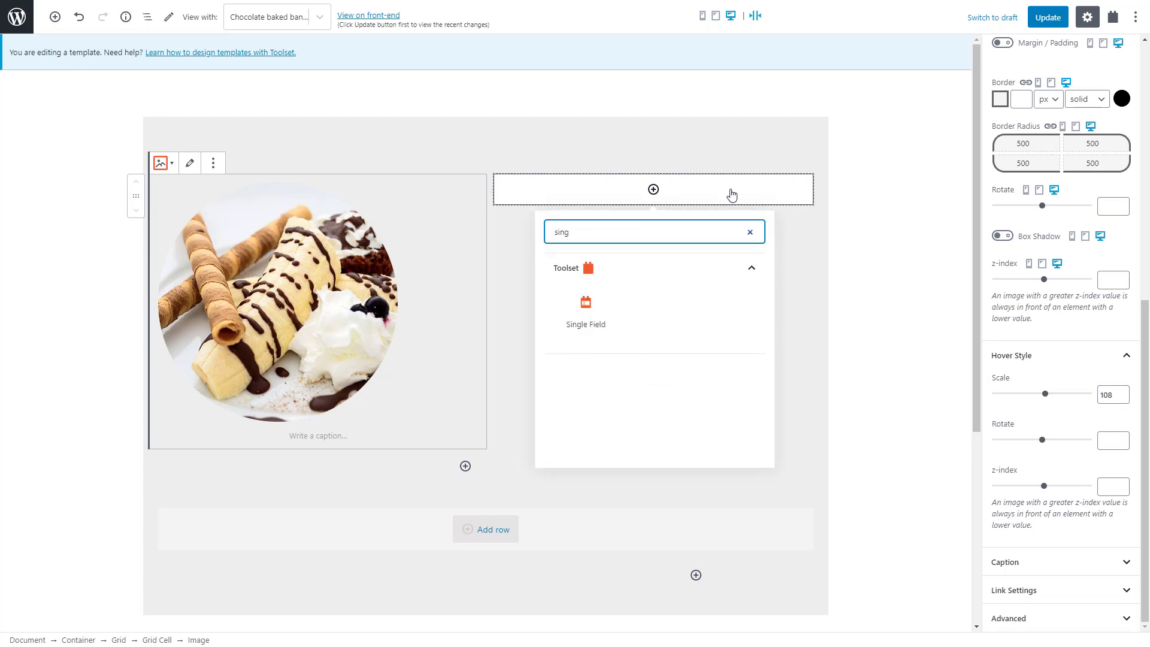
pyautogui.click(586, 312)
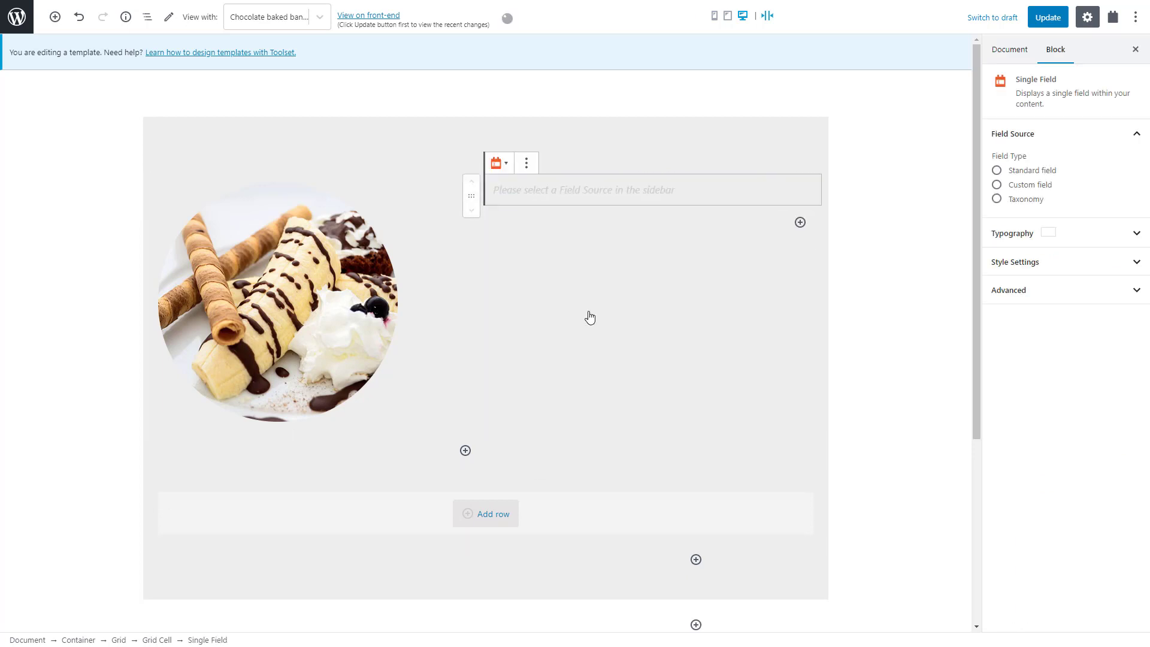
pyautogui.click(1016, 200)
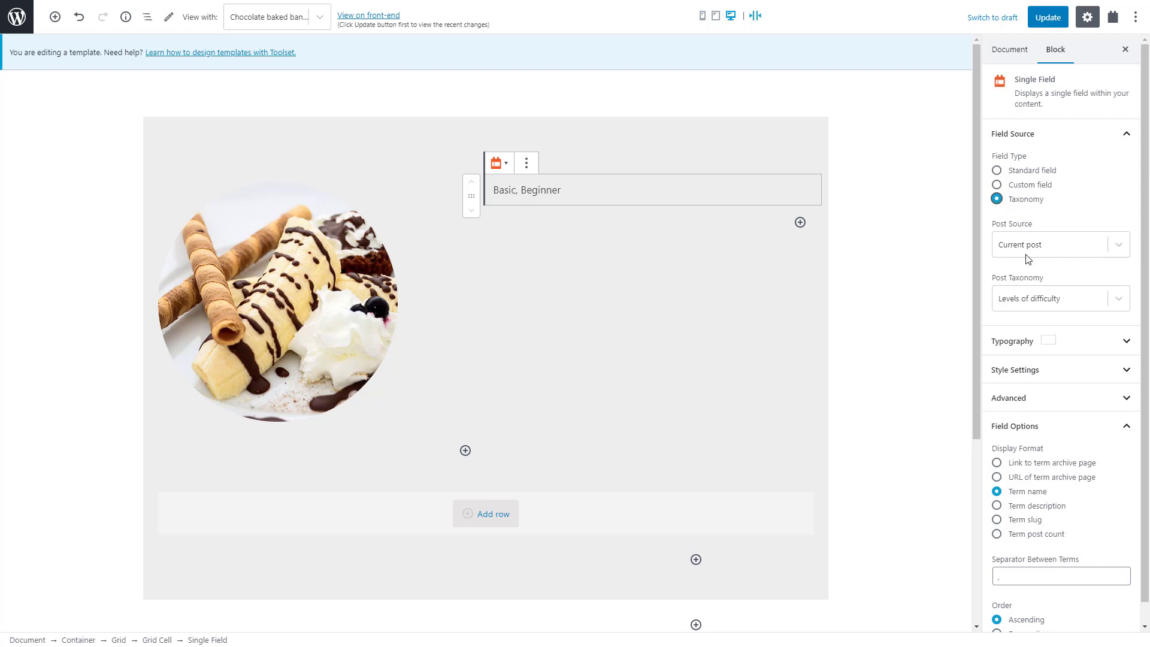
# Set the taxonomy field's display format to Link to term archive page and try the Beginner term link on a front-end recipe.
pyautogui.click(1027, 464)
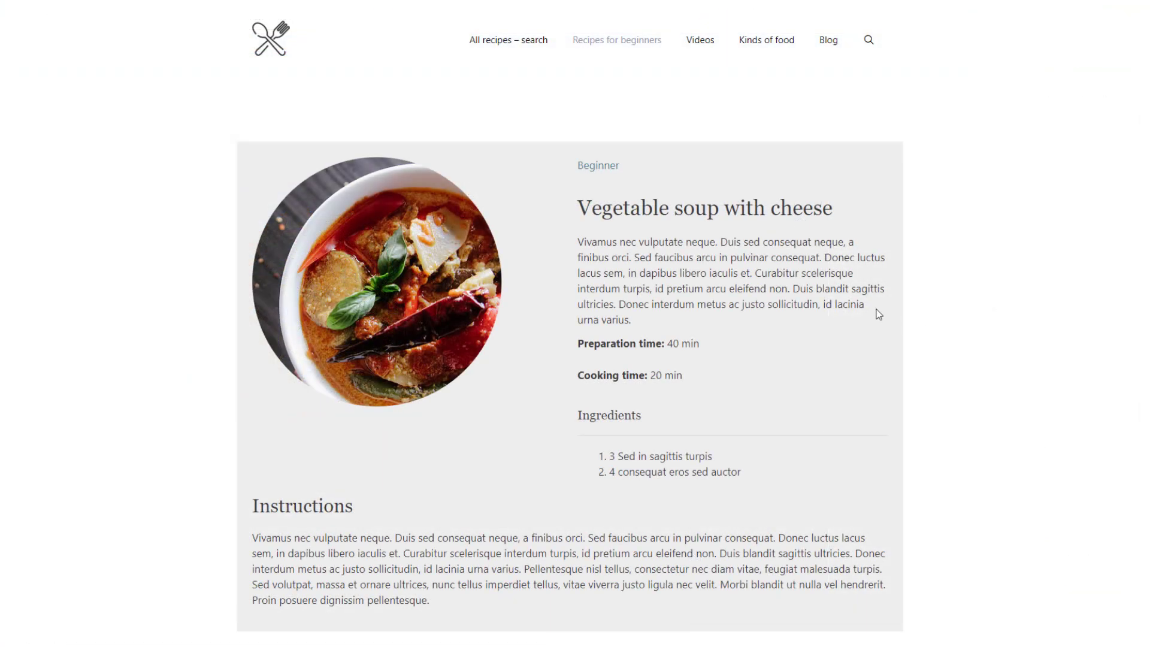
pyautogui.click(599, 166)
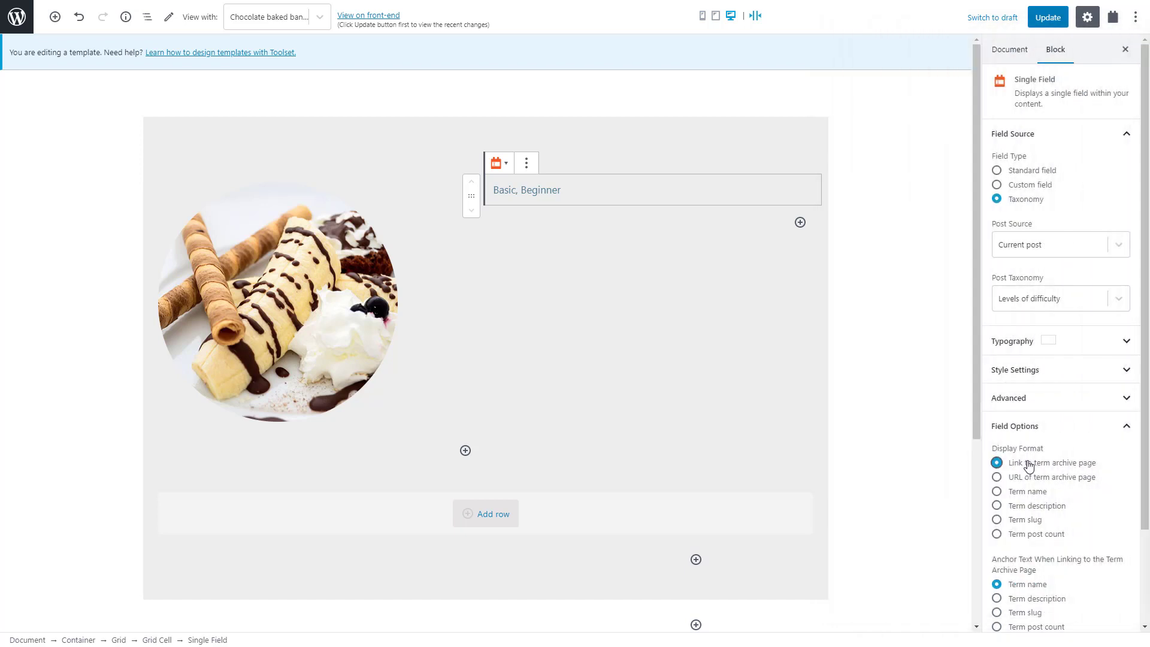
# Below the taxonomy field, insert a Toolset Heading block at level H1 with dynamic text from the current post's Post Title.
pyautogui.click(800, 222)
pyautogui.write('head')
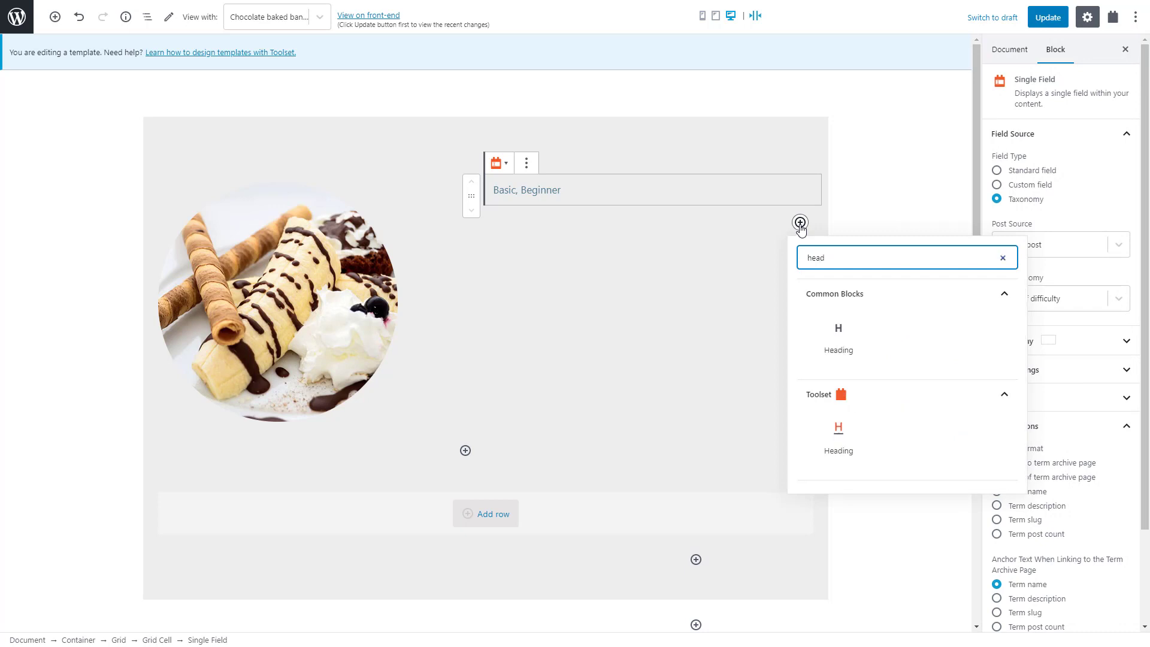
pyautogui.click(839, 438)
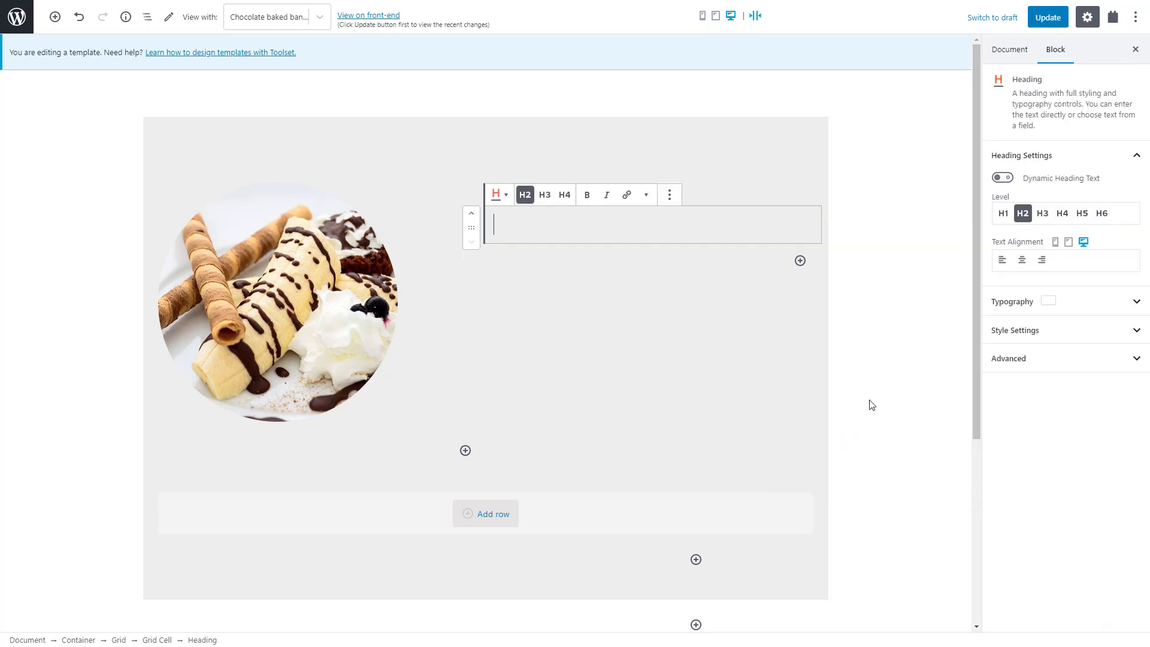
pyautogui.click(1002, 215)
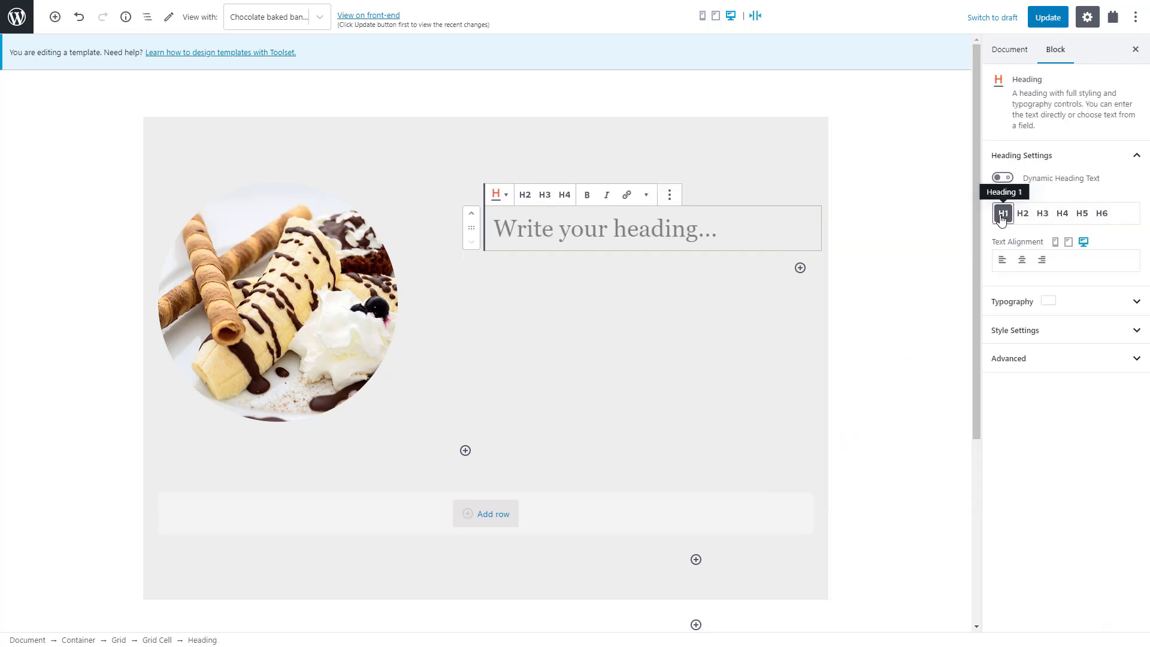
pyautogui.click(1001, 178)
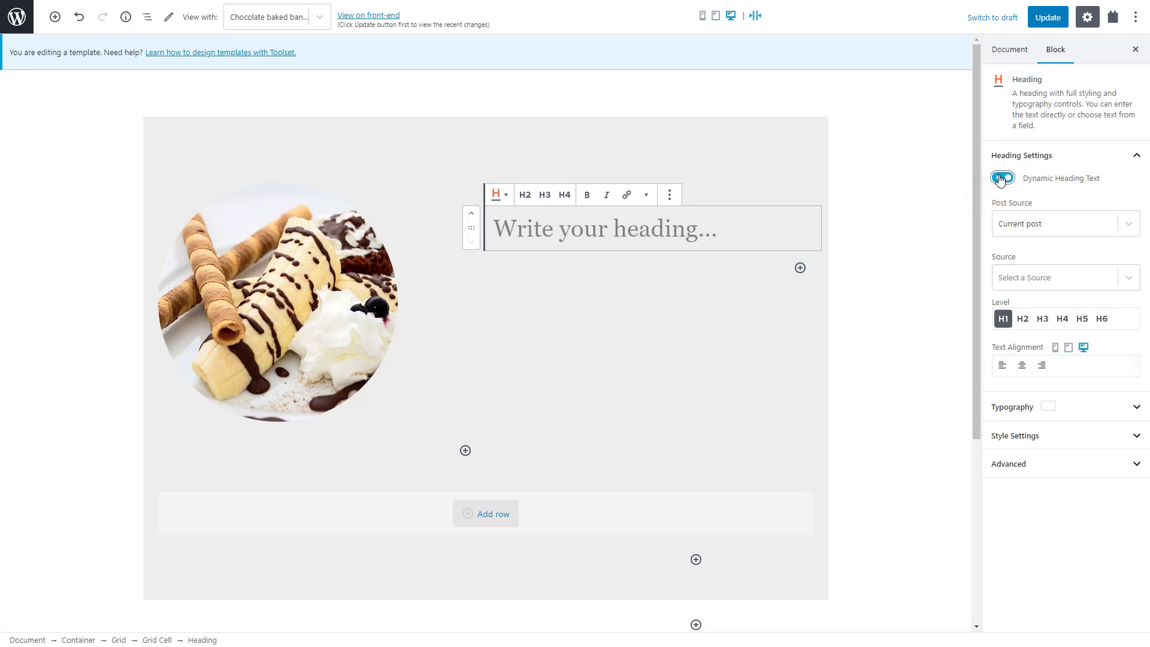
pyautogui.click(1029, 282)
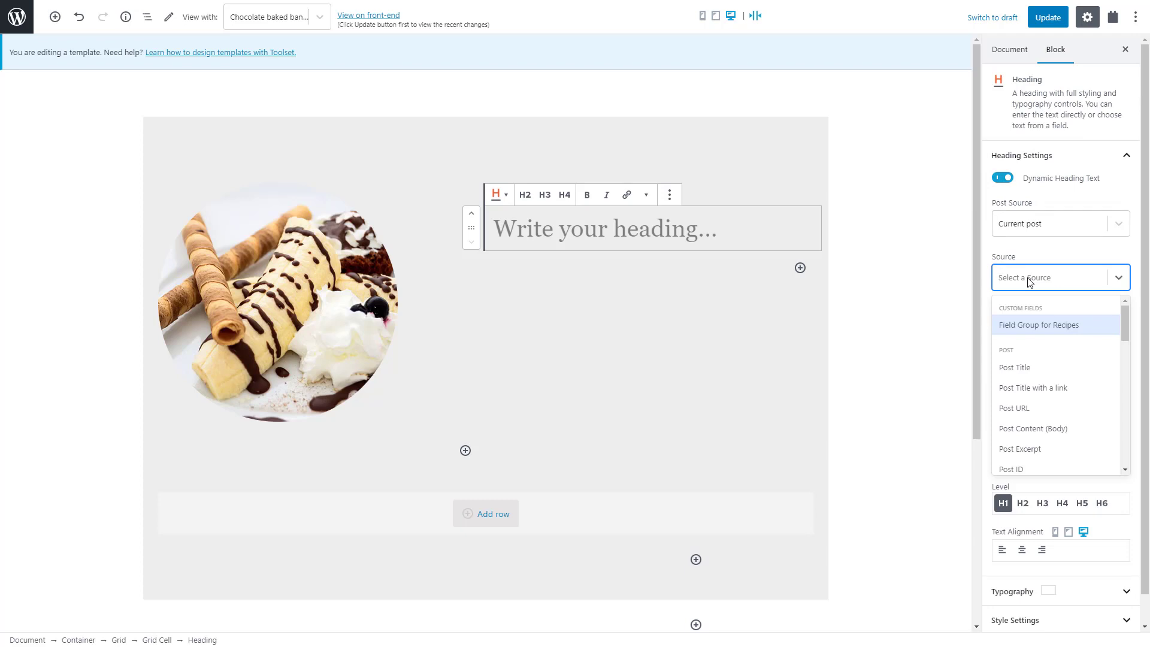
pyautogui.click(1025, 368)
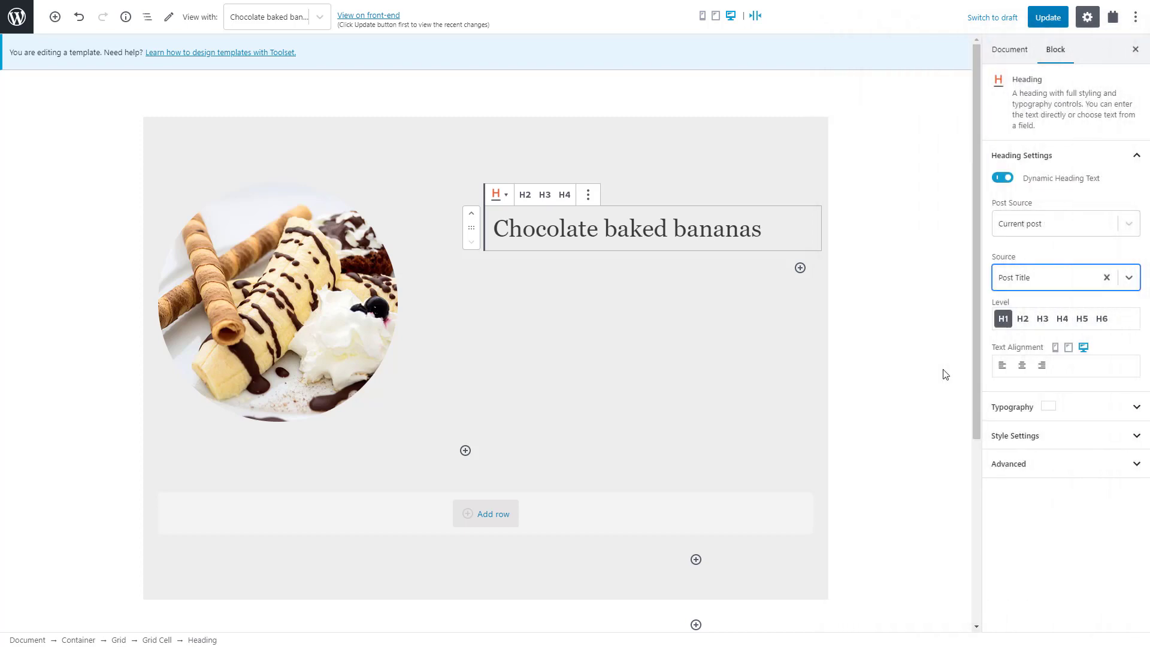
# Below the heading, insert a Single Field block showing the standard field Post Content (Body) of the current post.
pyautogui.click(800, 268)
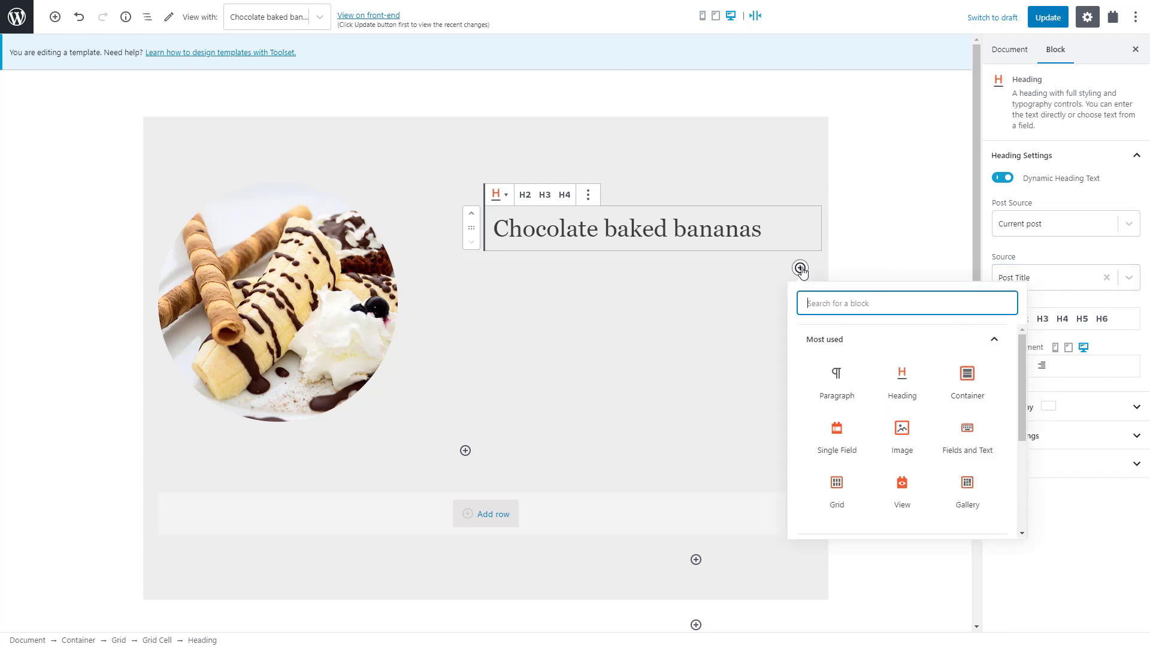
pyautogui.write('sing')
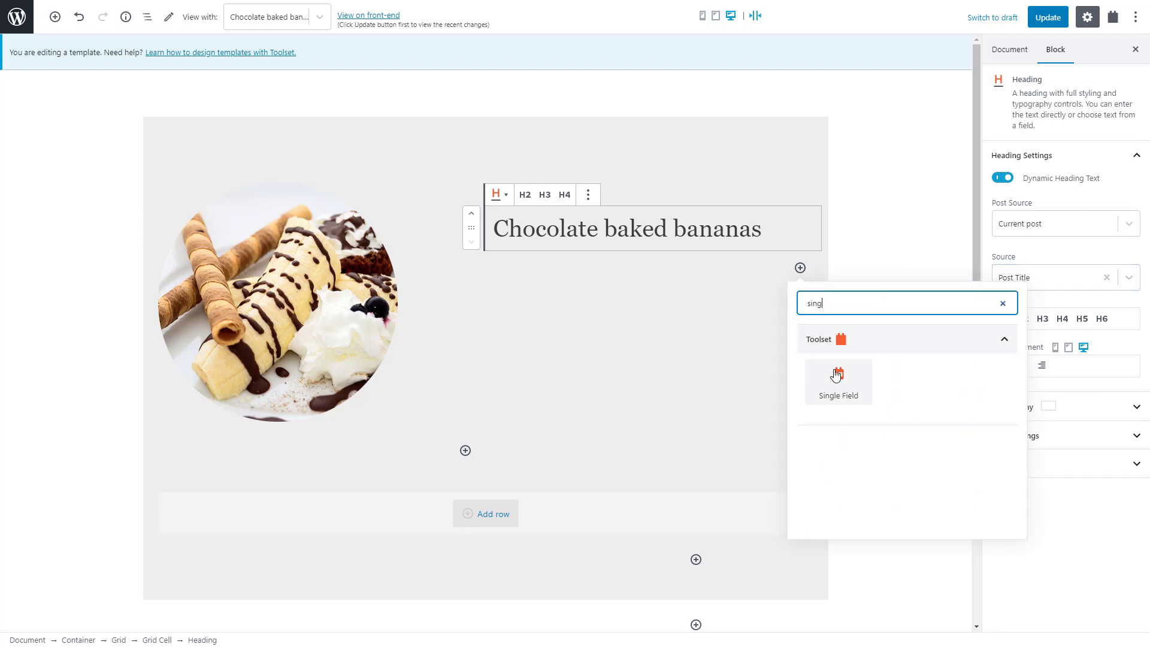
pyautogui.click(837, 387)
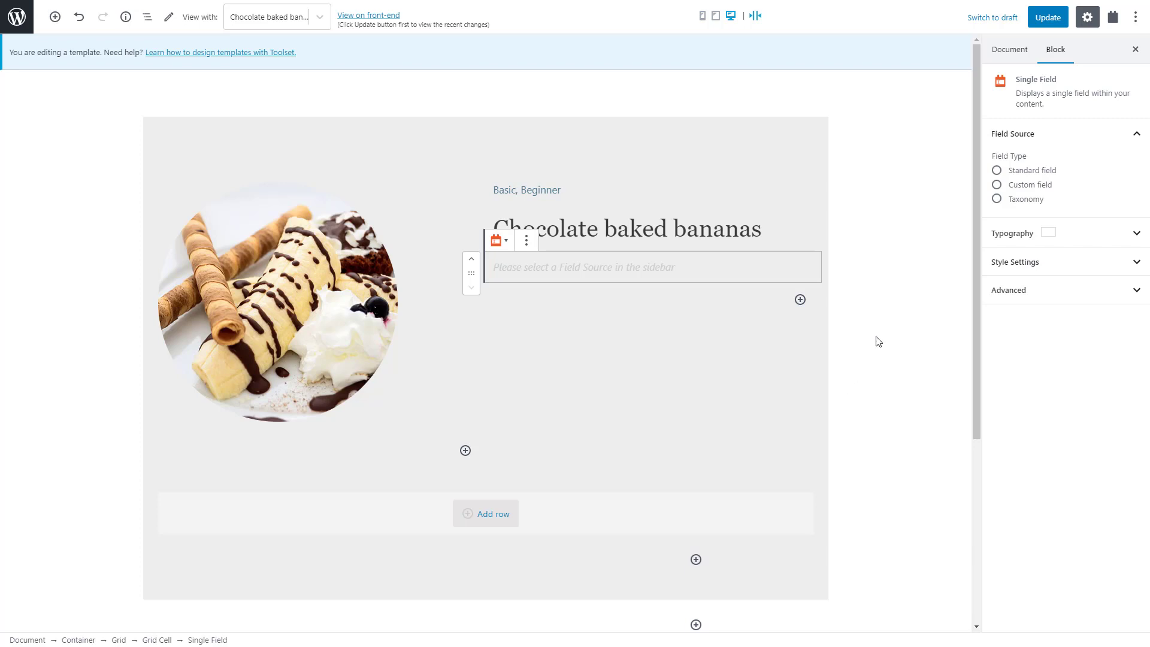
pyautogui.click(1031, 173)
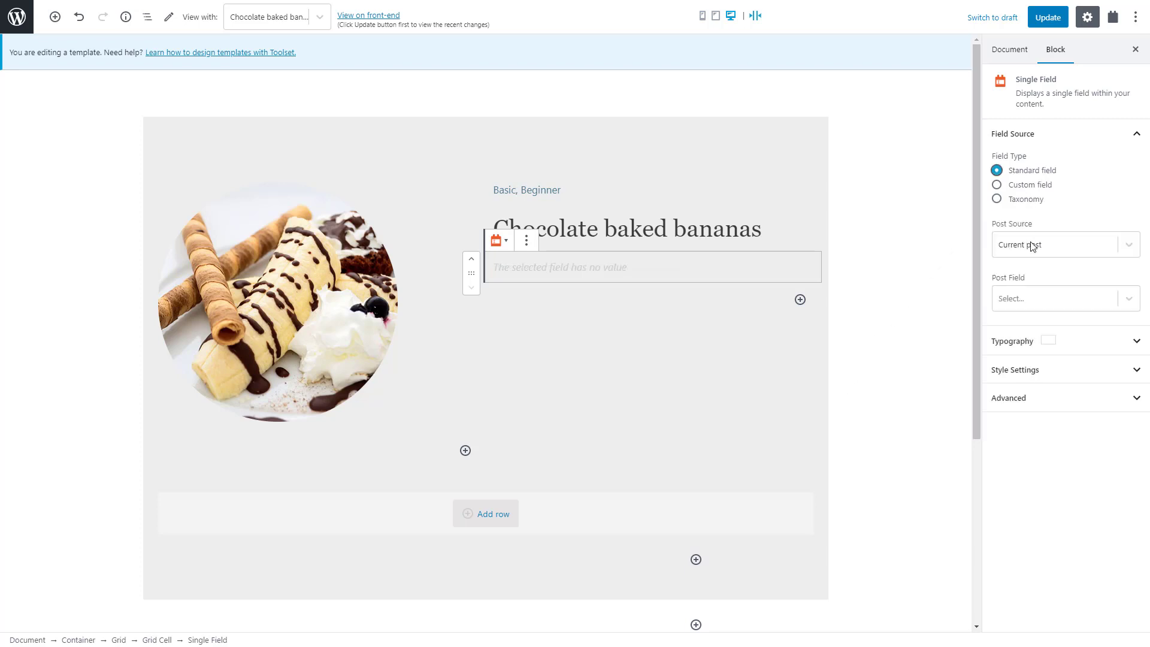
pyautogui.click(1030, 298)
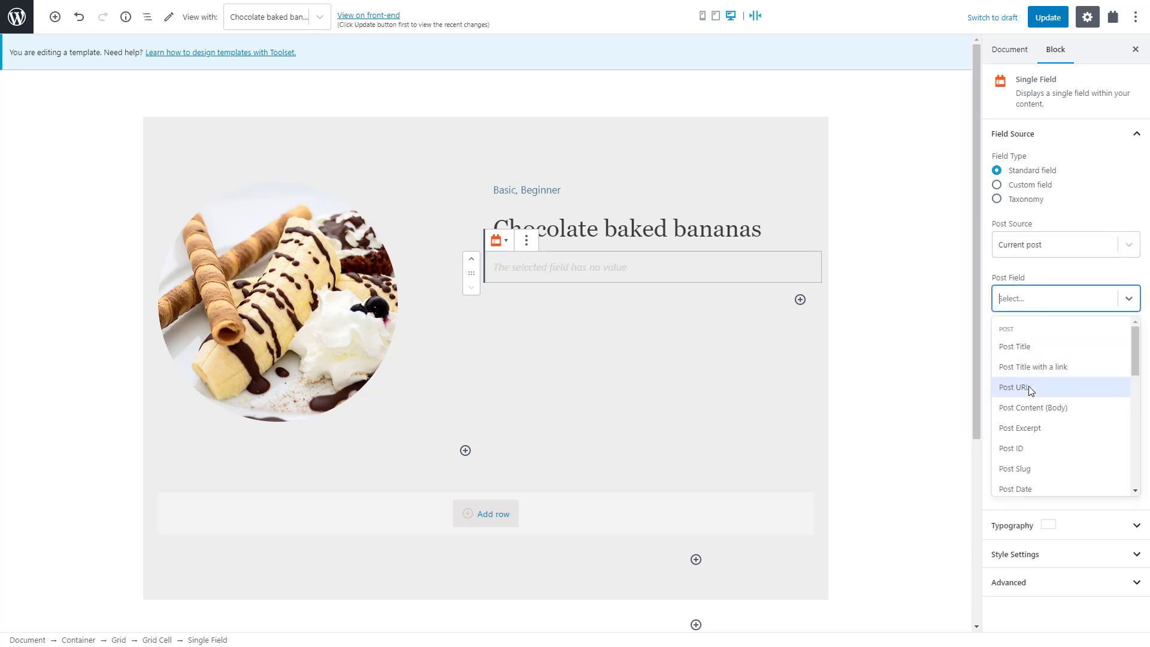
pyautogui.click(1029, 406)
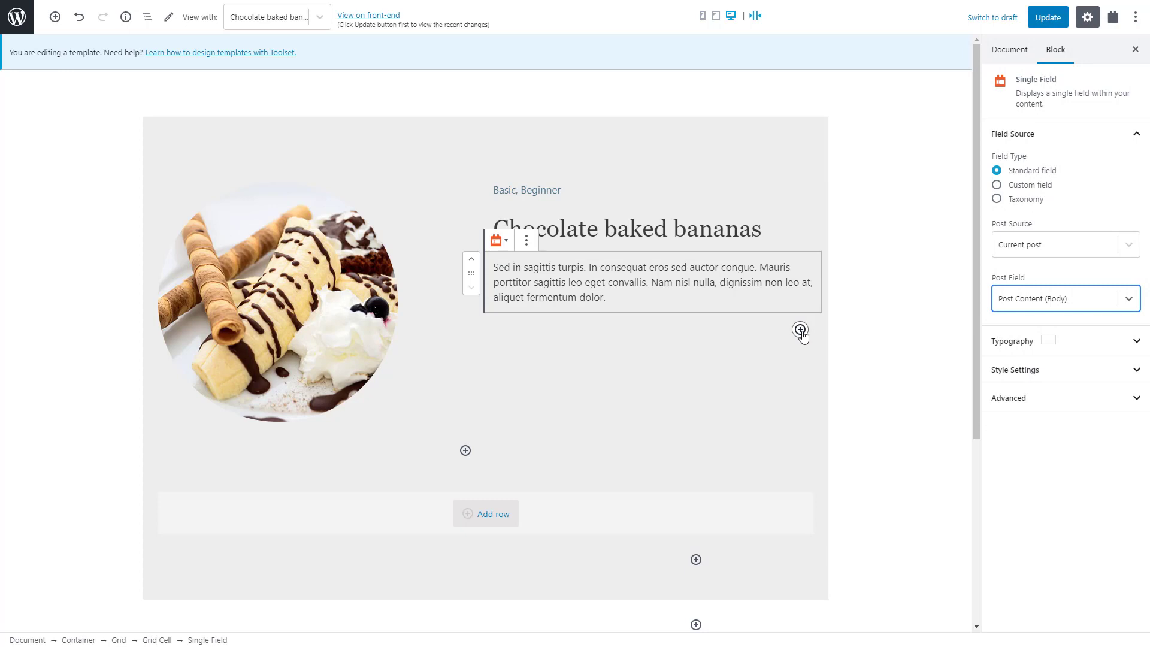
# Insert a Fields and Text block below the post content and add the Prep Time recipe field as Raw value from the database.
pyautogui.click(800, 330)
pyautogui.write('fiel')
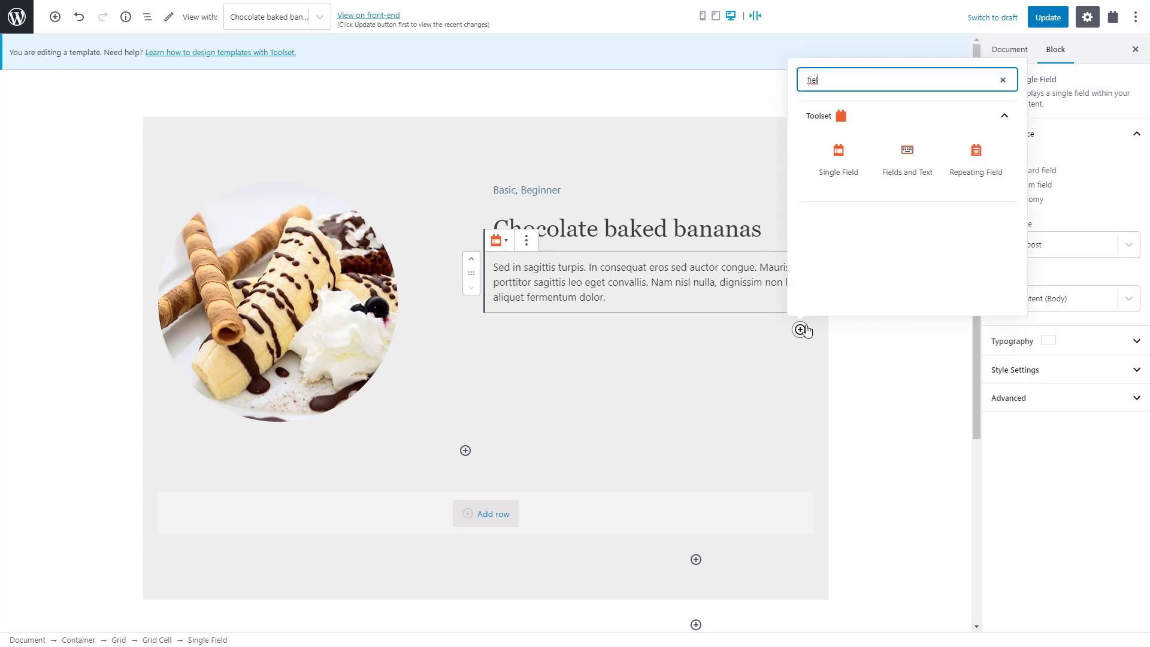
pyautogui.click(906, 157)
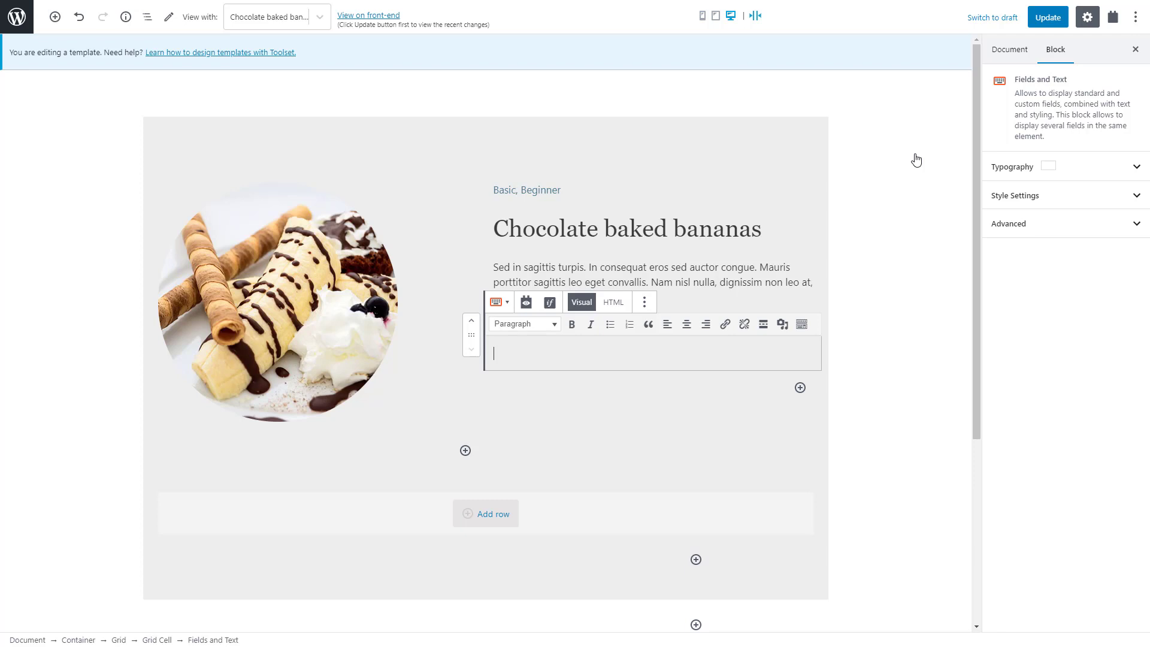
pyautogui.click(526, 302)
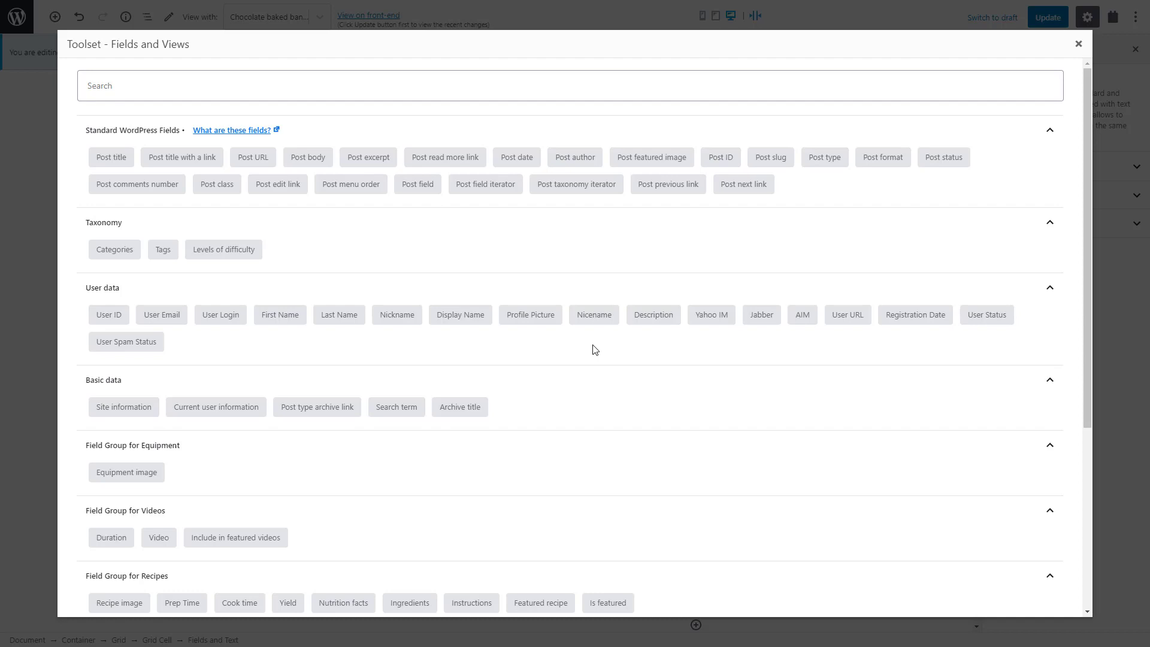
pyautogui.scroll(-5, 595, 349)
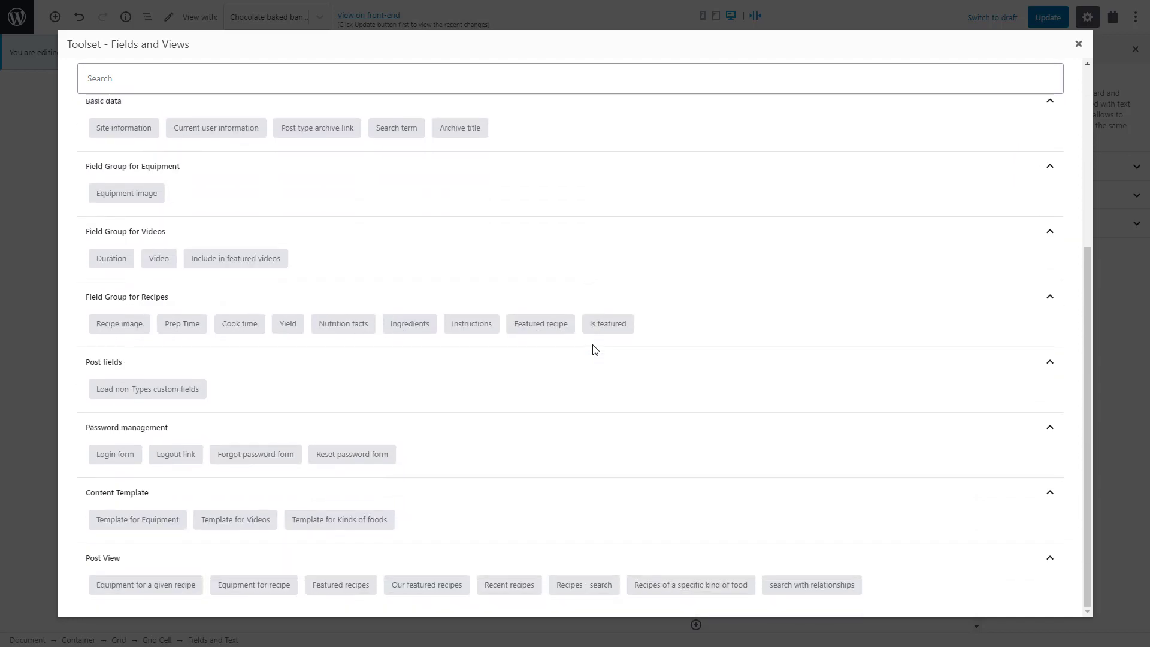
pyautogui.click(181, 324)
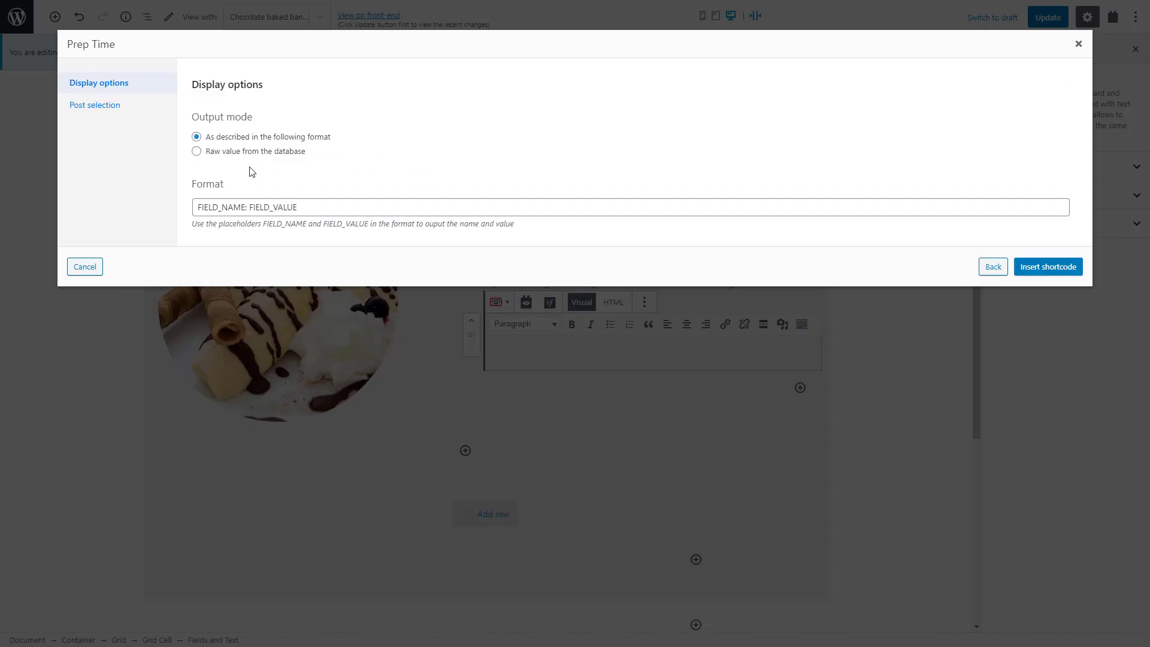
pyautogui.click(258, 154)
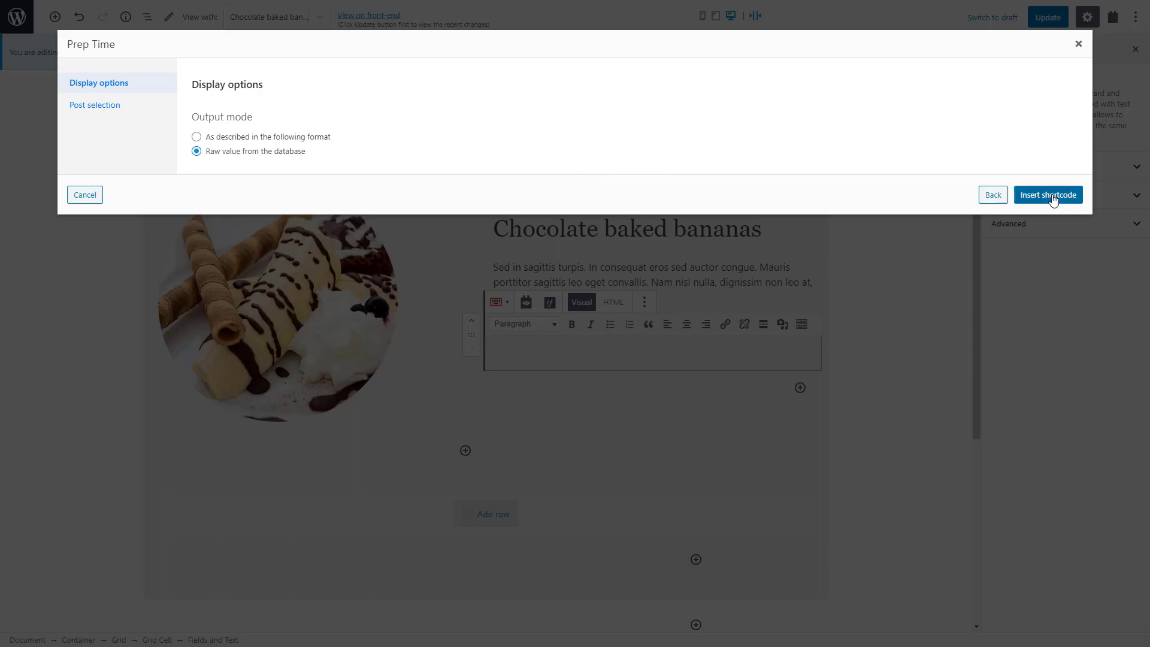
pyautogui.click(1019, 199)
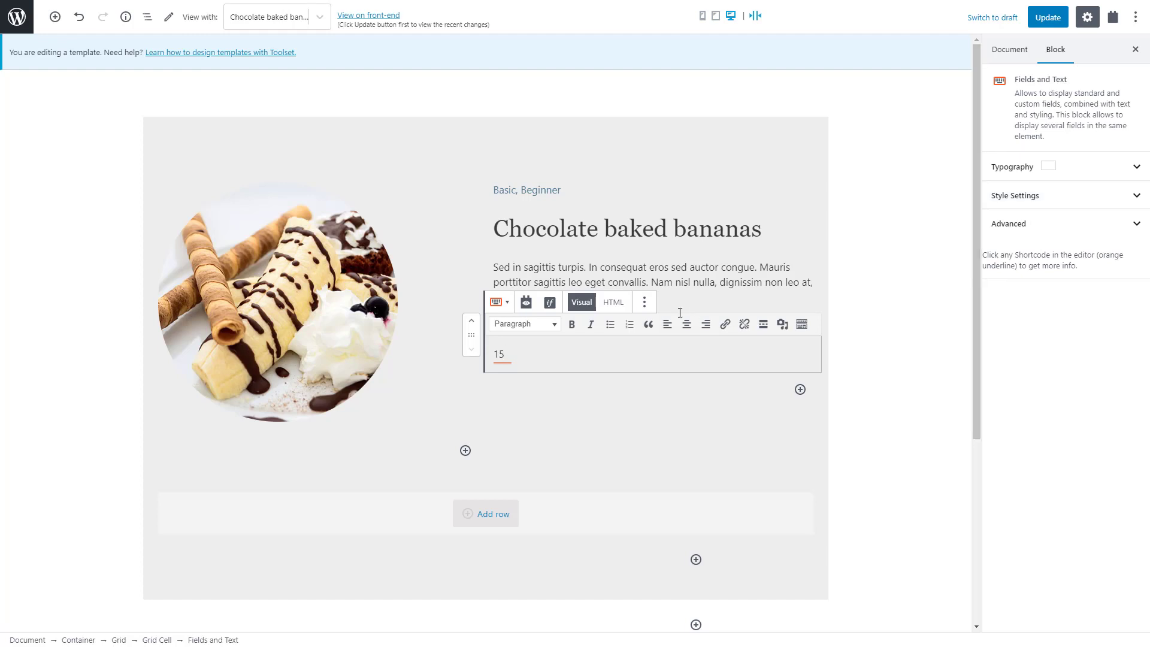
# Put the bold label "Preparation time:" before the Prep Time field and the unit "min" after it.
pyautogui.click(505, 355)
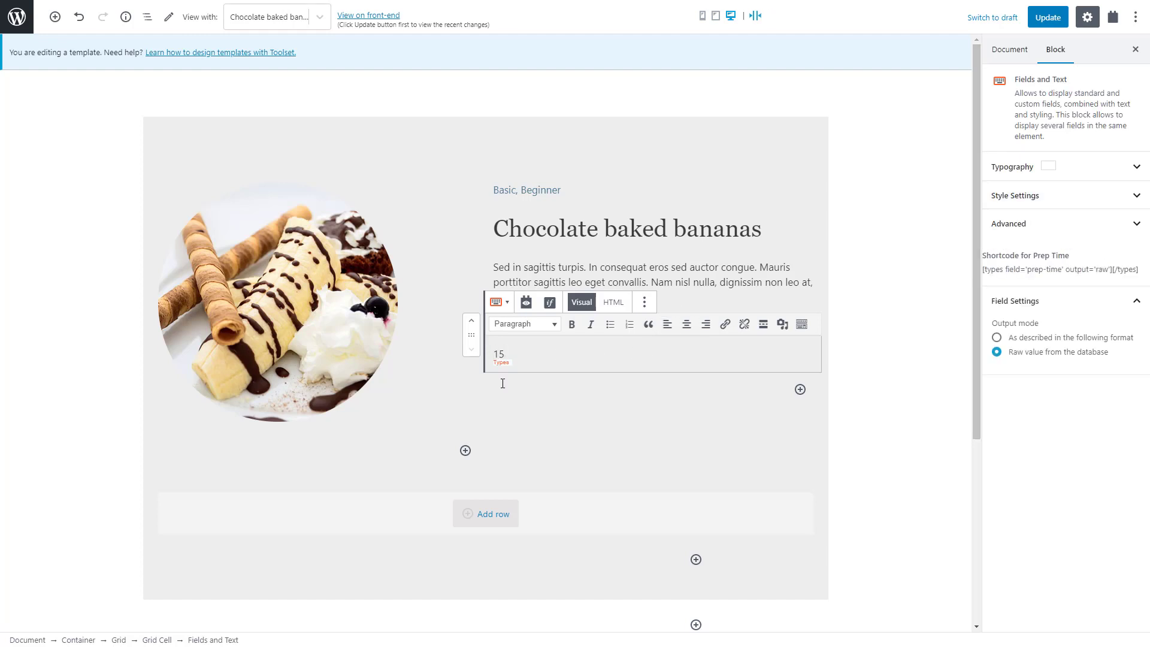
pyautogui.write('Preparation time:')
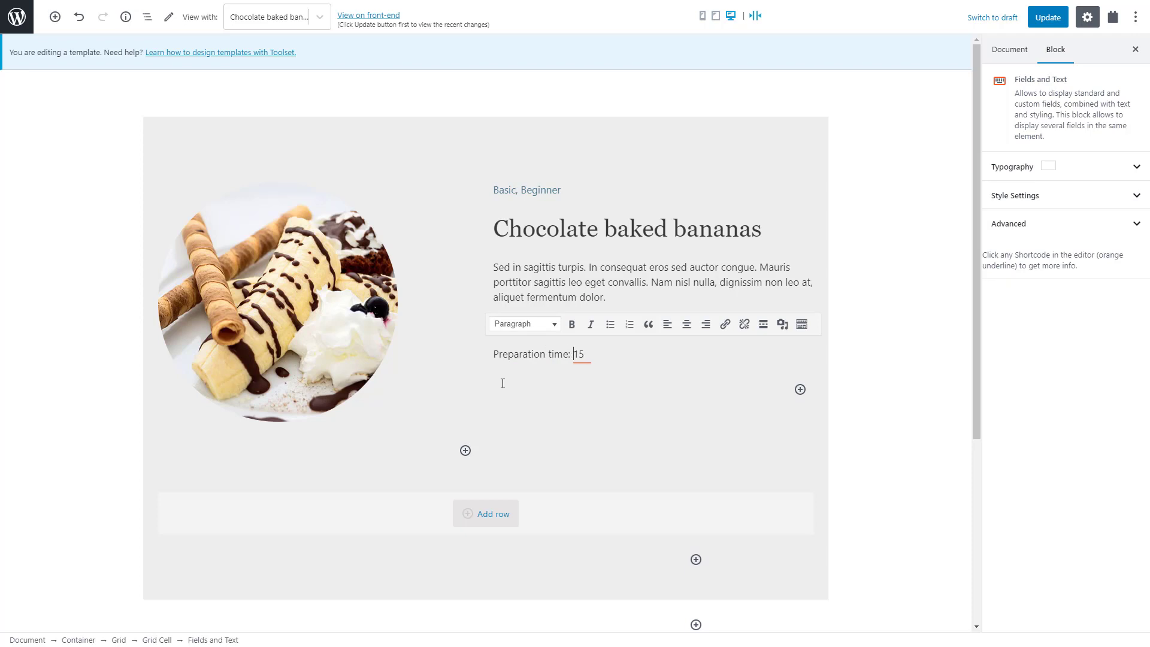
pyautogui.click(602, 355)
pyautogui.press('Right')
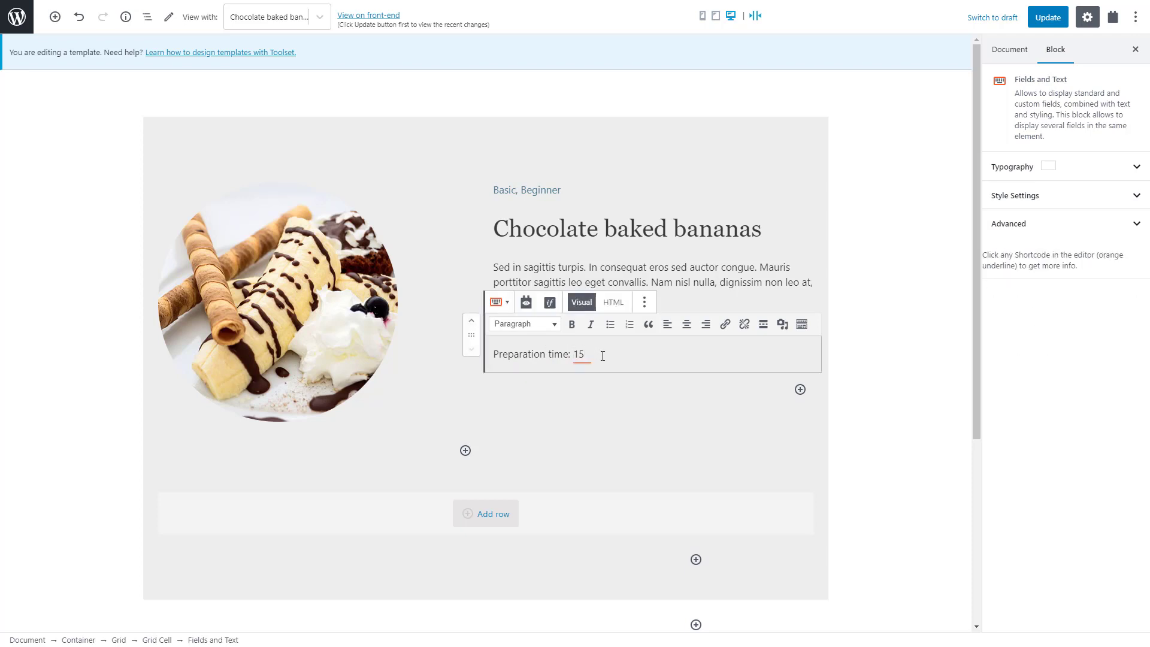
pyautogui.write('min')
pyautogui.moveTo(569, 355); pyautogui.dragTo(496, 357)
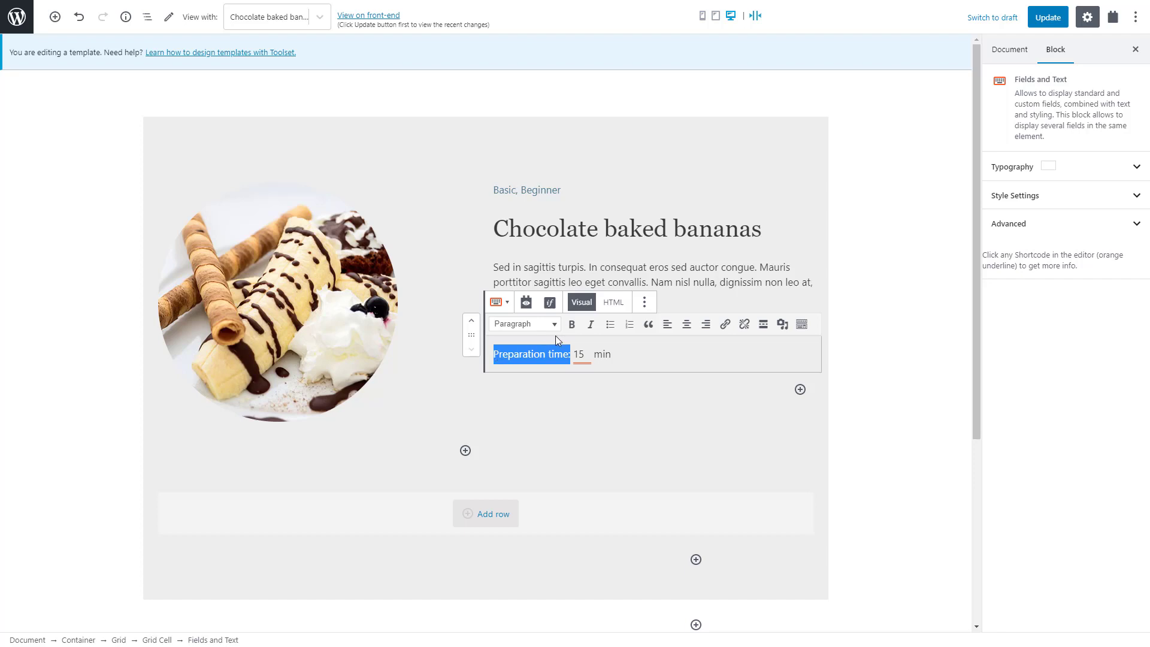
pyautogui.click(571, 327)
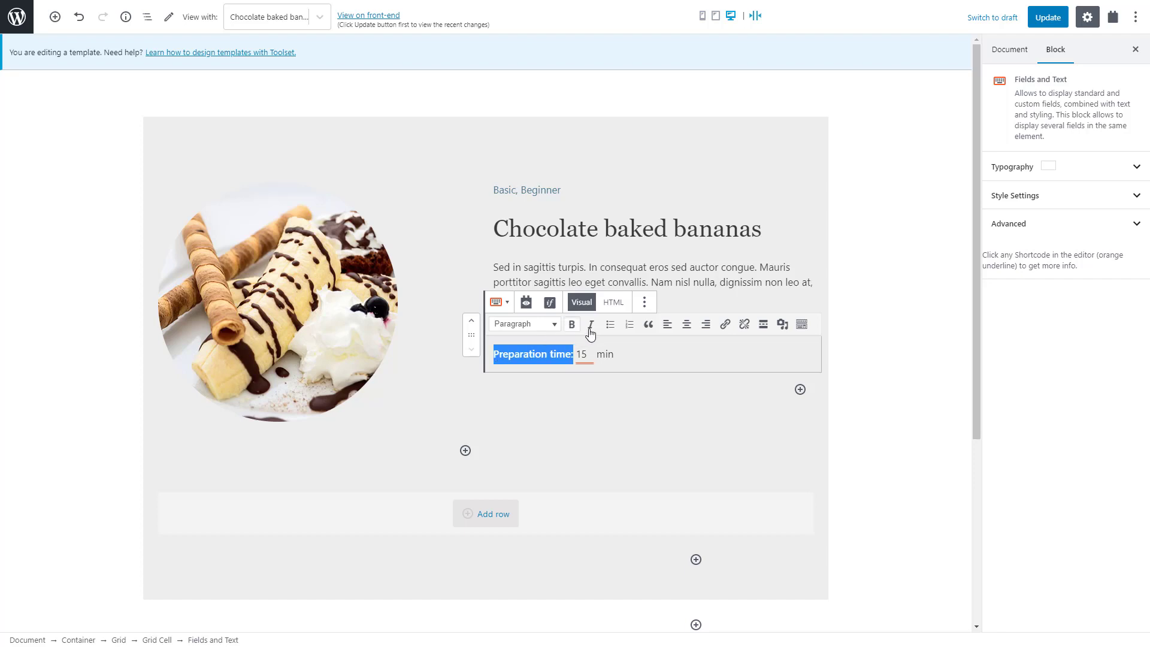
# Add a new line under the preparation time with the bold label "Cooking time:".
pyautogui.click(624, 350)
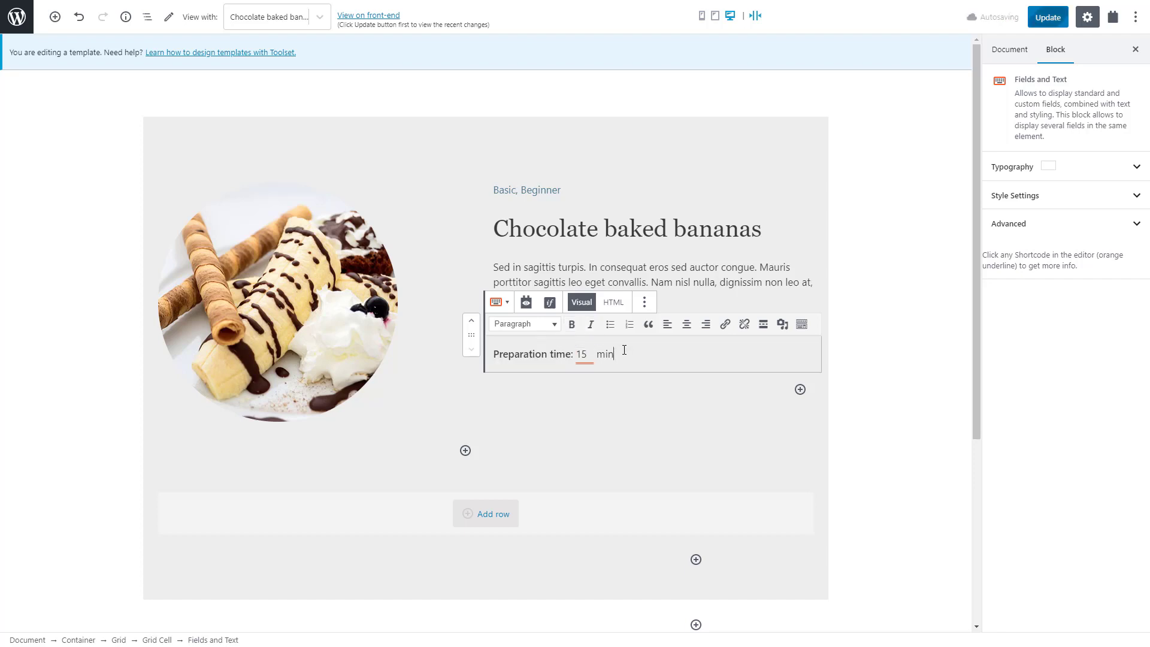
pyautogui.press('Return')
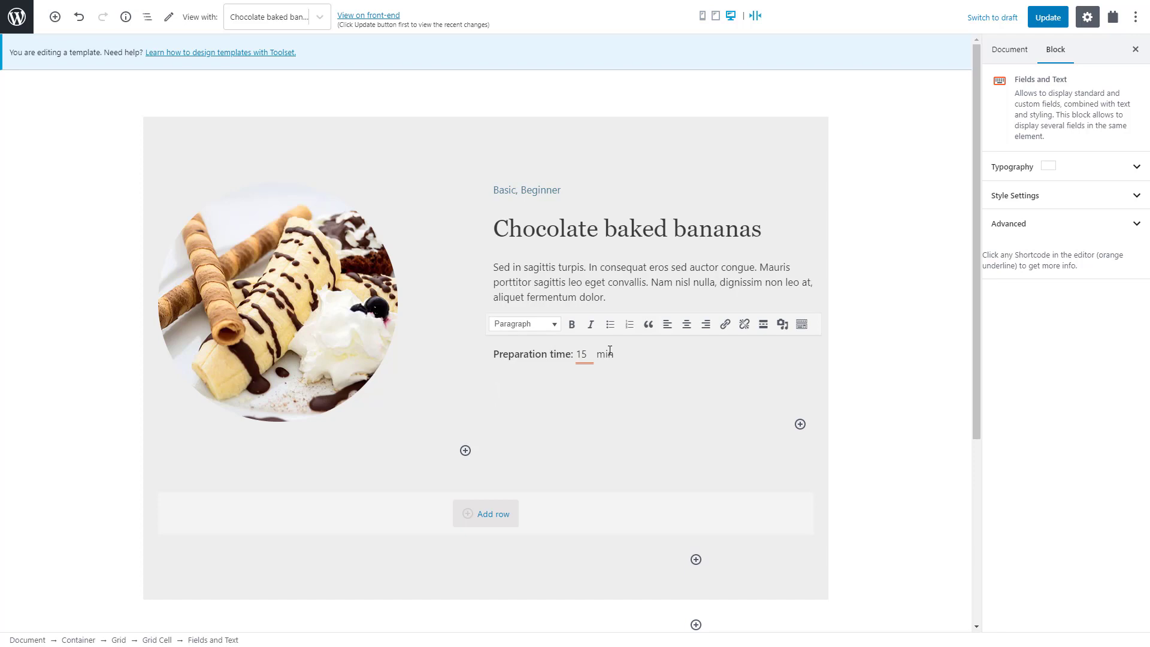
pyautogui.click(572, 326)
pyautogui.write('Cooking time:')
pyautogui.click(572, 326)
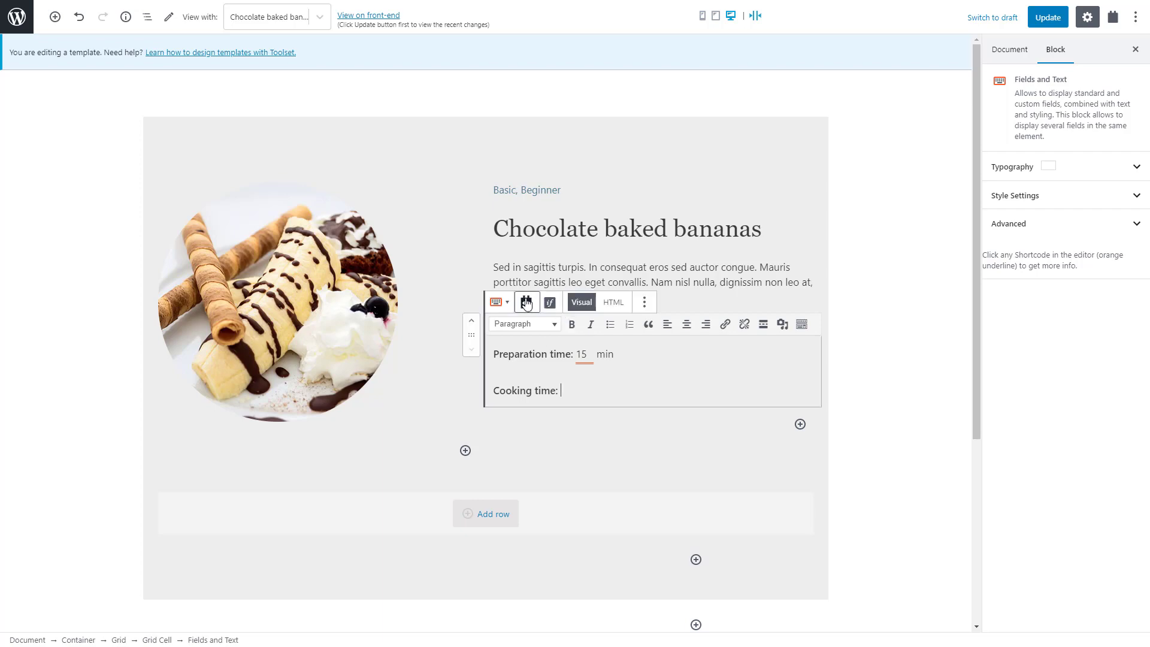
# Insert the Cook time recipe field after the "Cooking time:" label, output as Raw value from the database.
pyautogui.click(527, 303)
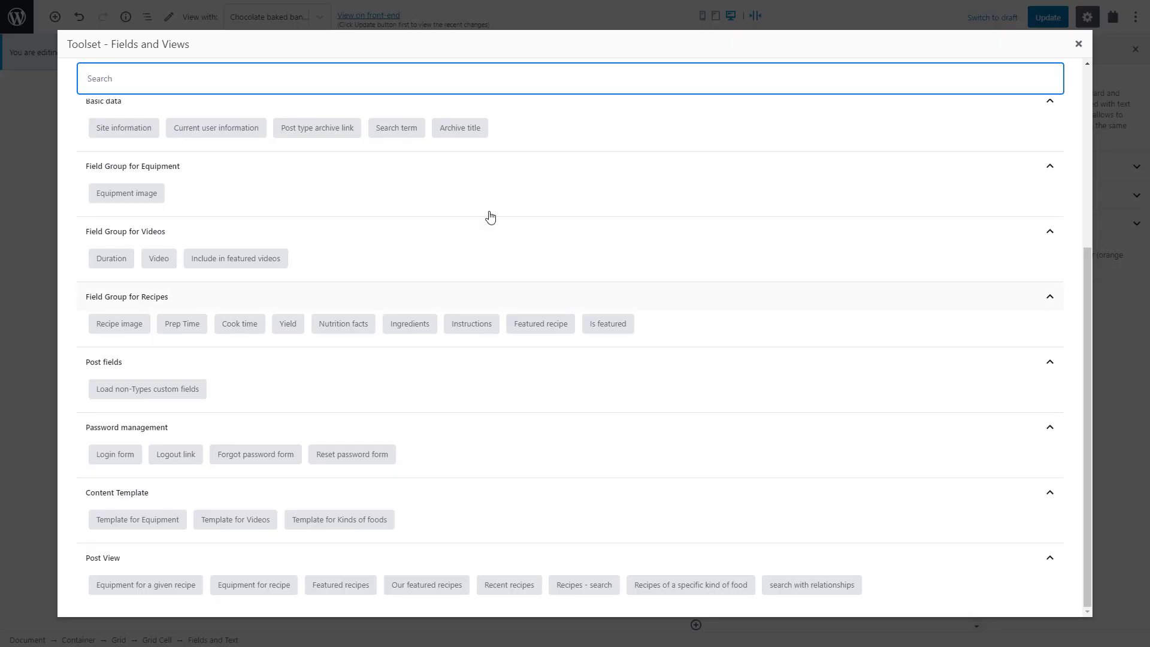
pyautogui.write('cook')
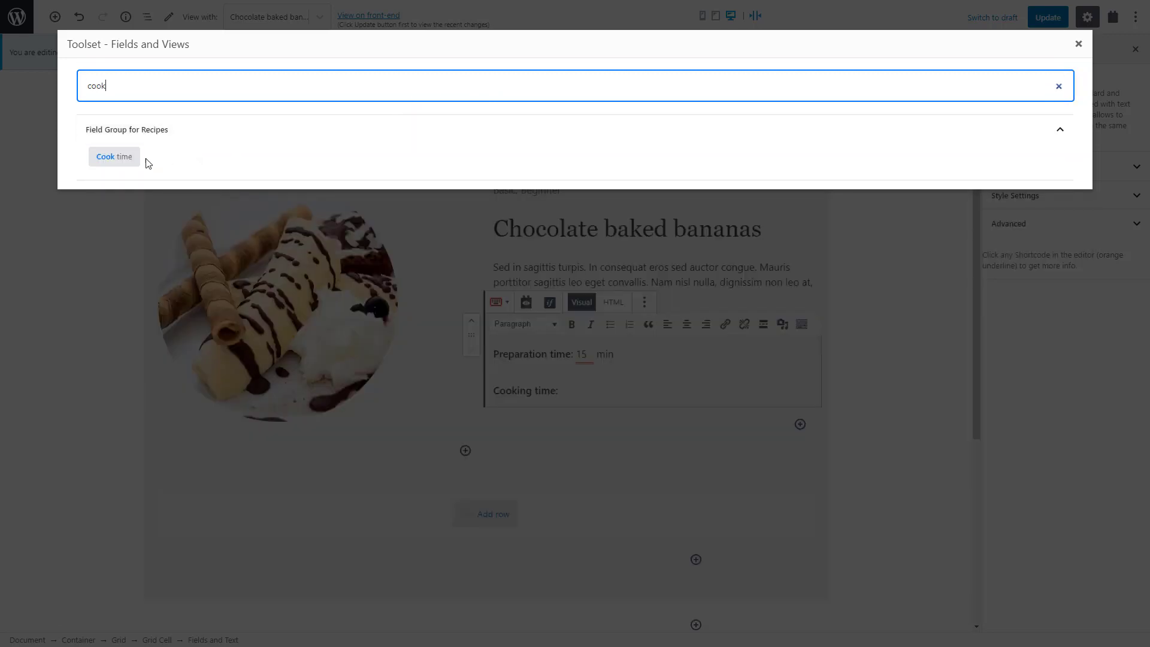
pyautogui.click(120, 158)
pyautogui.click(231, 153)
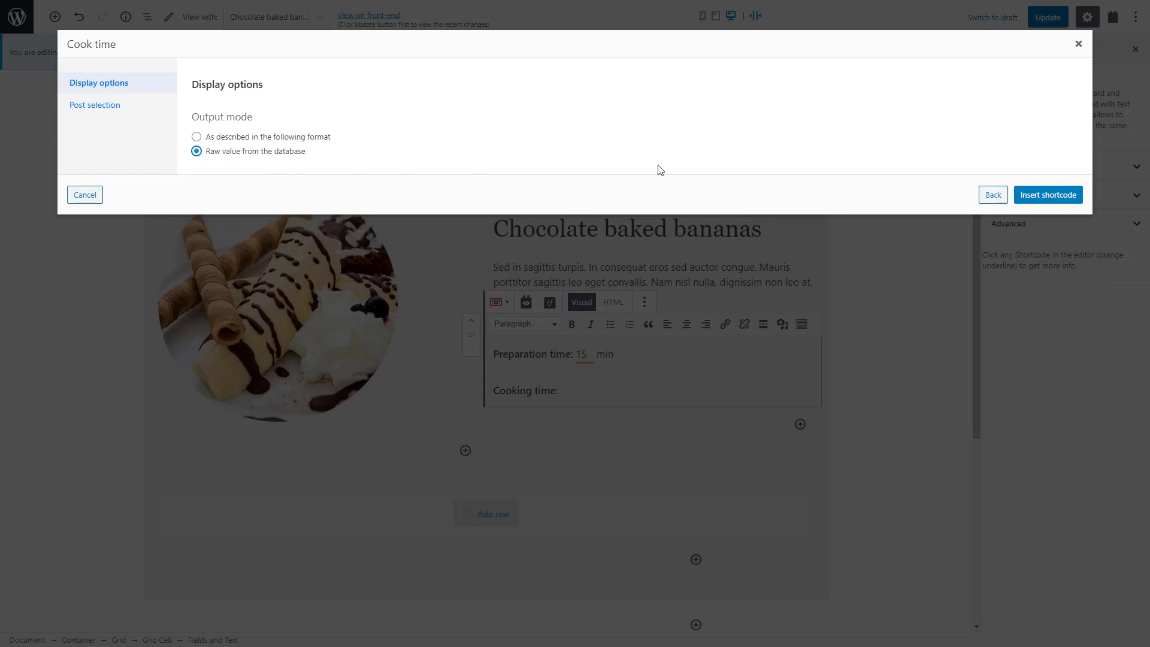
pyautogui.click(1039, 196)
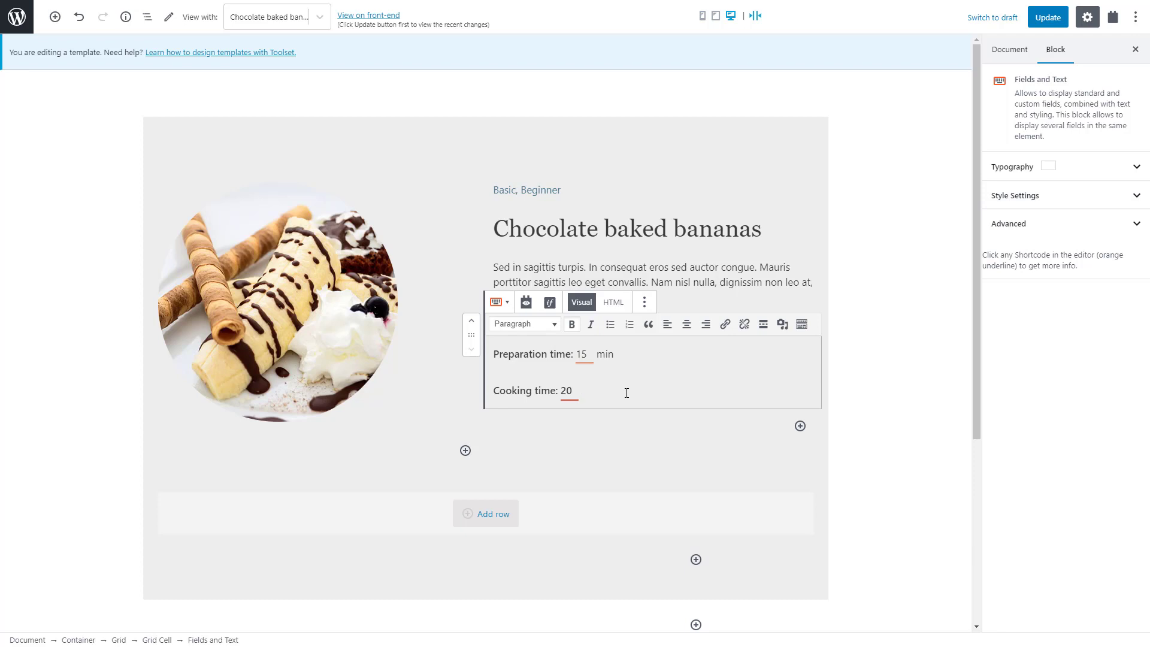
# Add the unit "min" after the Cook time field and remove the bold formatting from the field and unit.
pyautogui.write('min')
pyautogui.moveTo(619, 394); pyautogui.dragTo(560, 391)
pyautogui.click(573, 325)
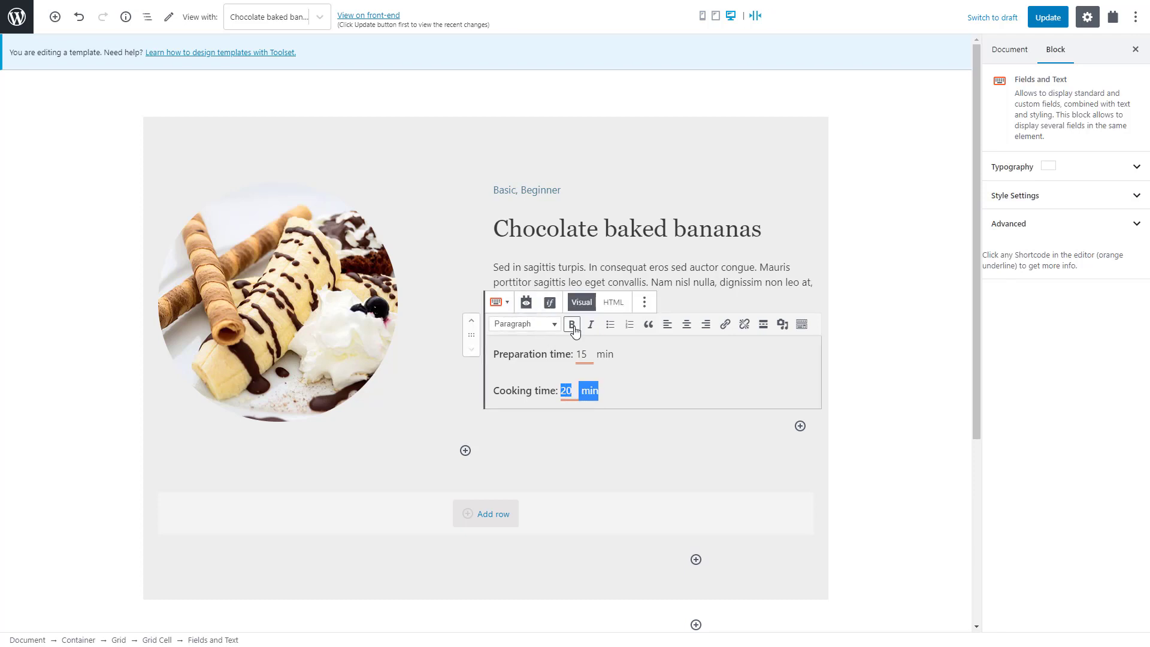
pyautogui.click(622, 395)
# Add a Toolset Heading block below the cooking time, set to level H3, with the text "Ingredients".
pyautogui.click(800, 426)
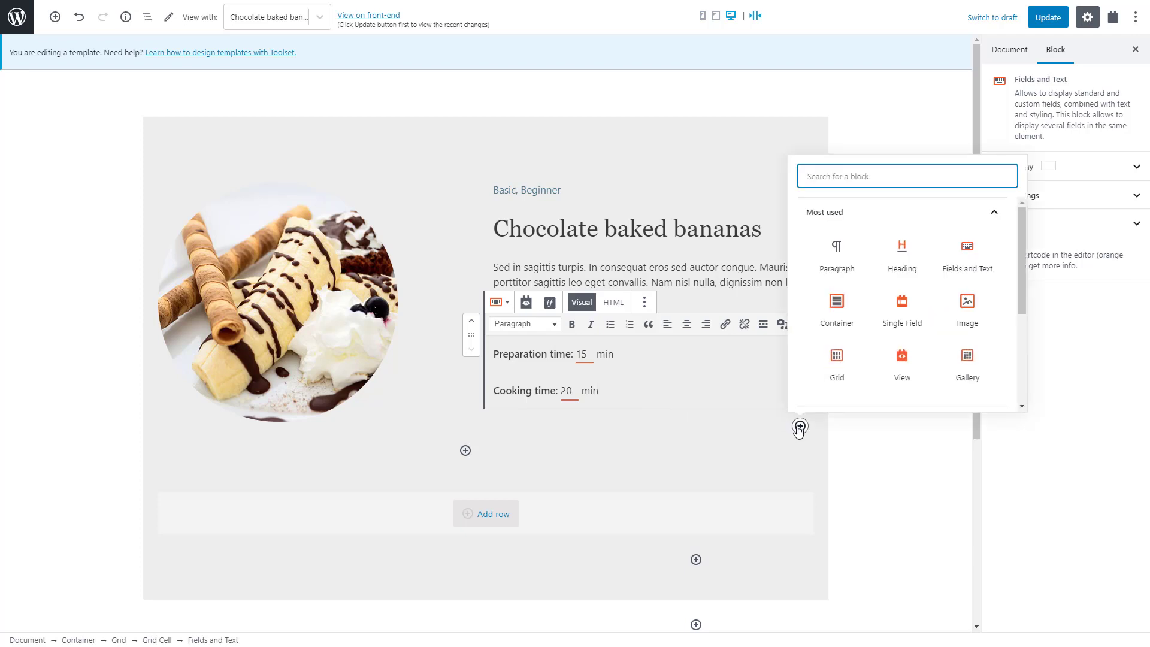
pyautogui.write('head')
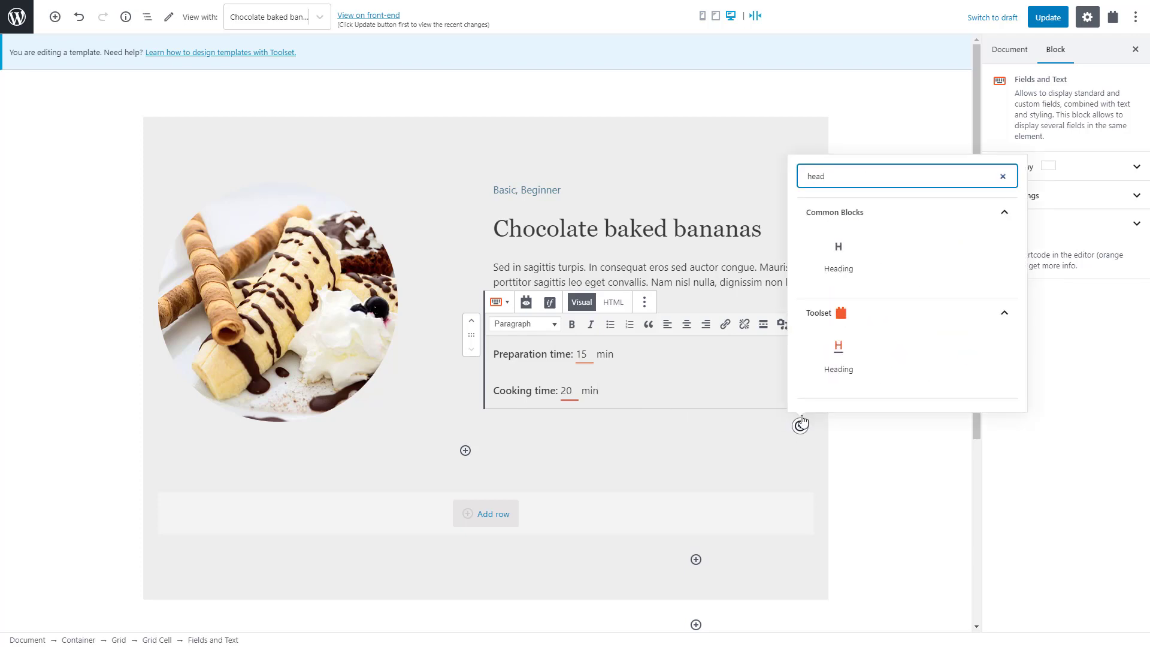
pyautogui.click(838, 359)
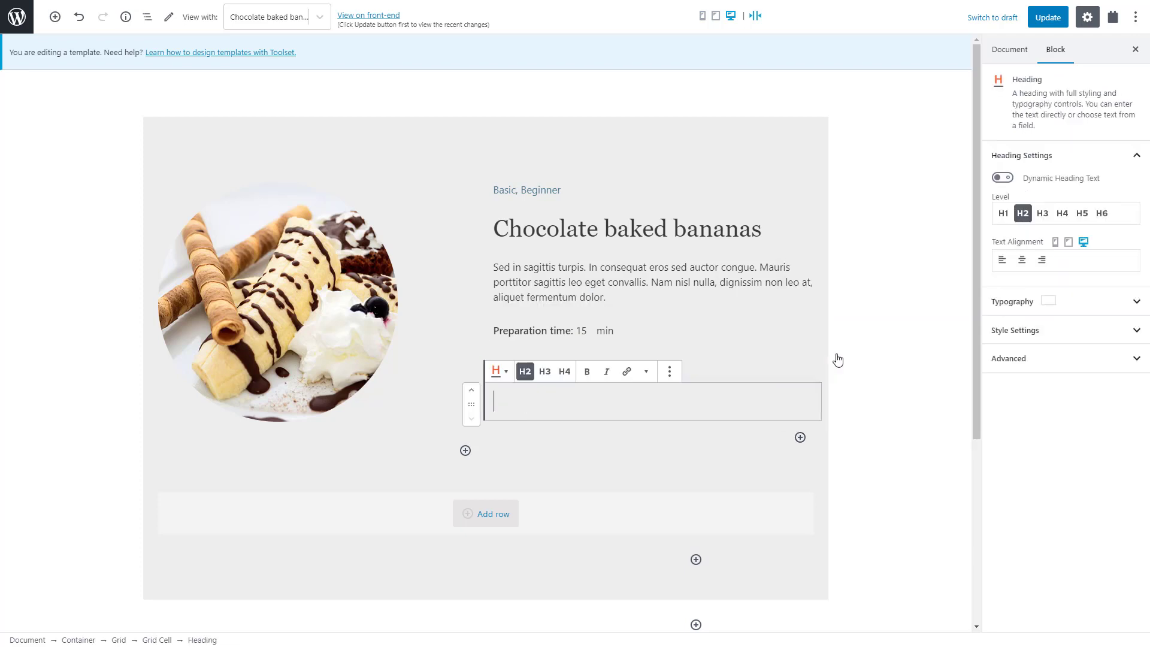
pyautogui.click(1042, 214)
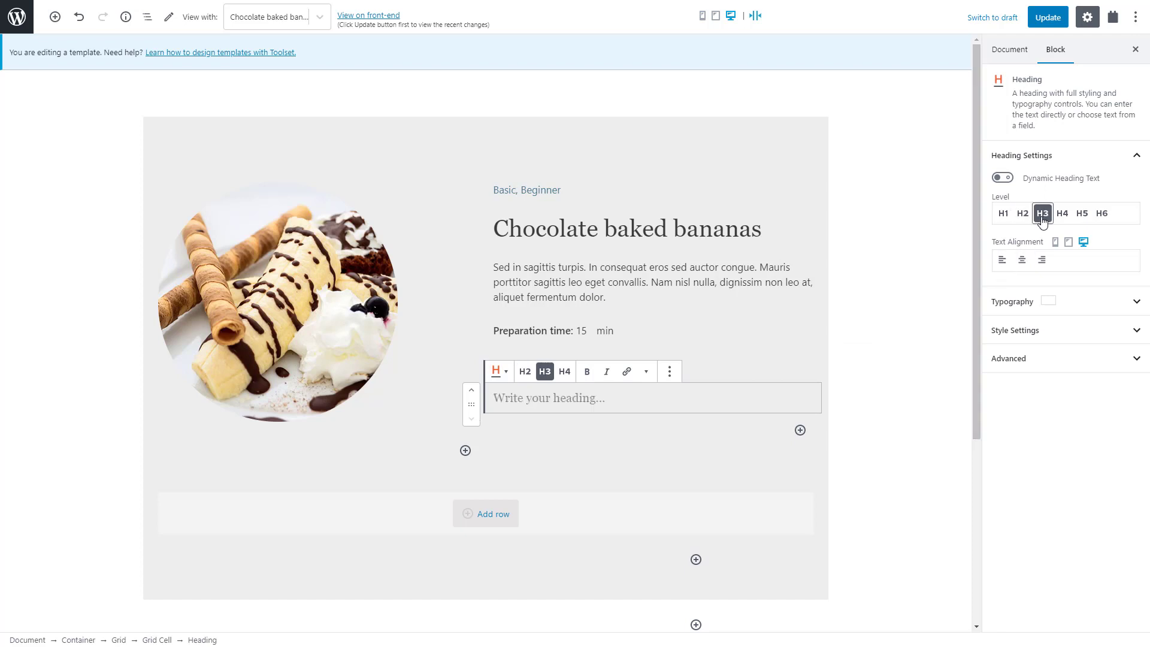
pyautogui.click(687, 399)
pyautogui.write('Ingredients')
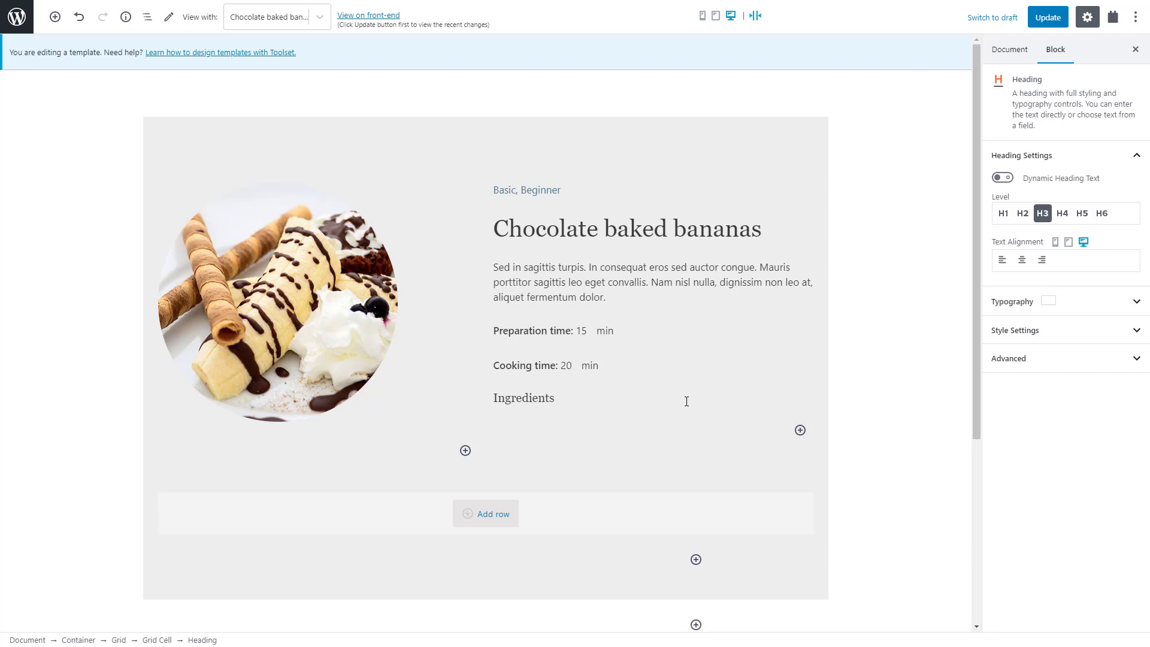
# Give the Ingredients heading only a bottom border, 1 px solid in light grey.
pyautogui.click(1037, 334)
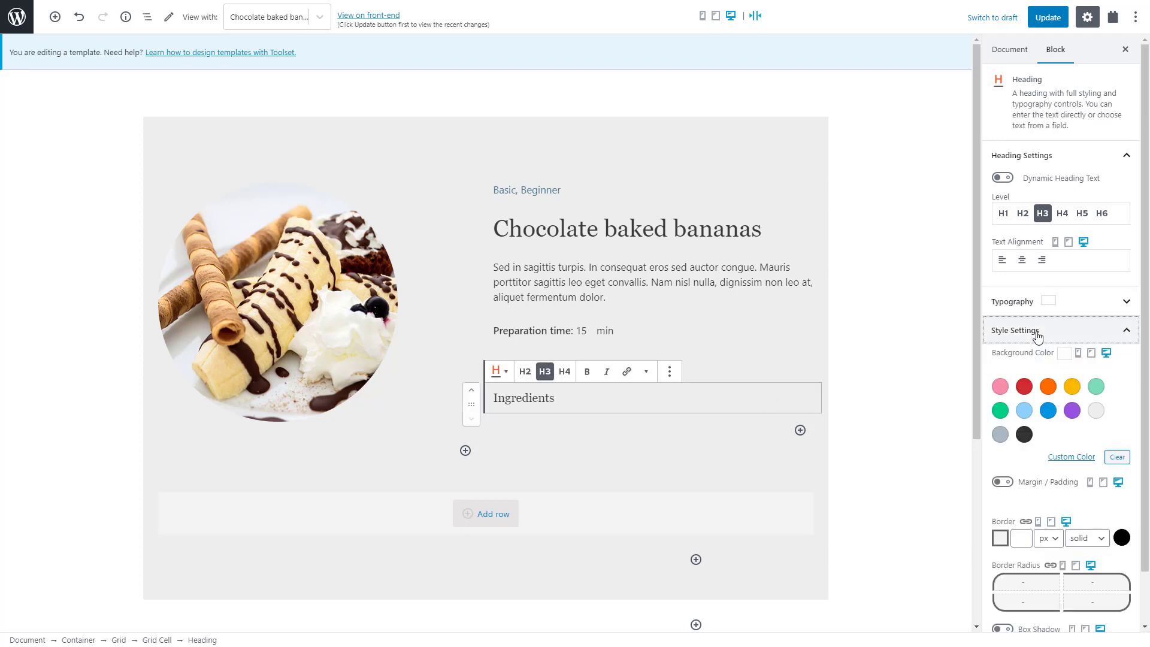
pyautogui.scroll(-1, 1037, 390)
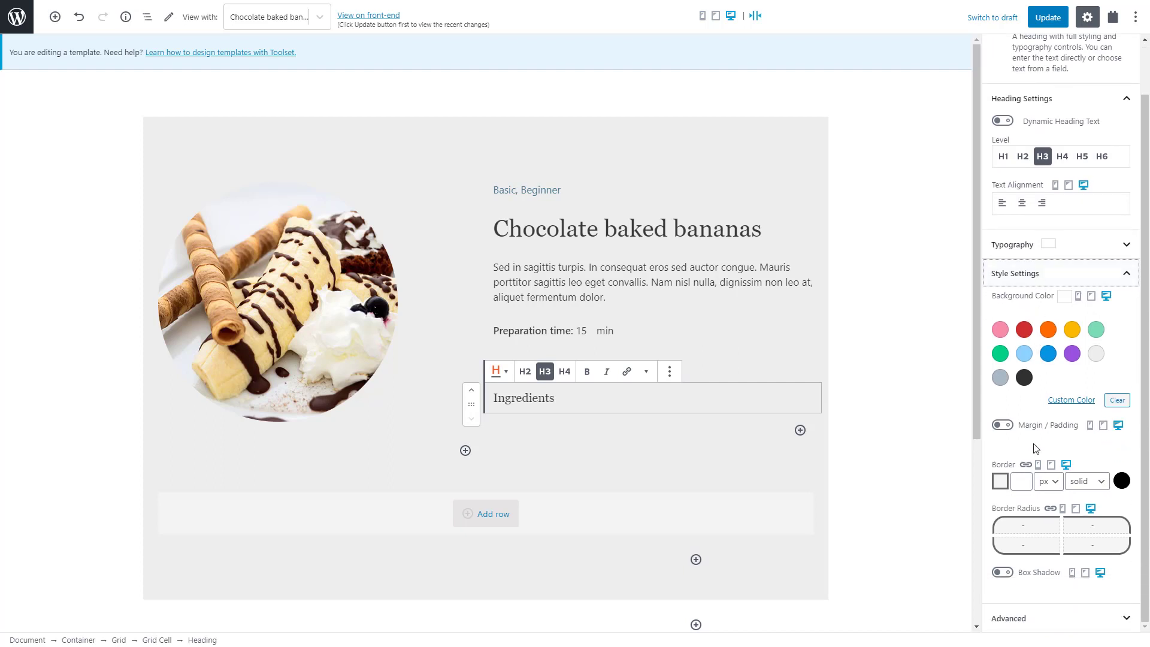
pyautogui.click(1025, 465)
pyautogui.scroll(-1, 1024, 471)
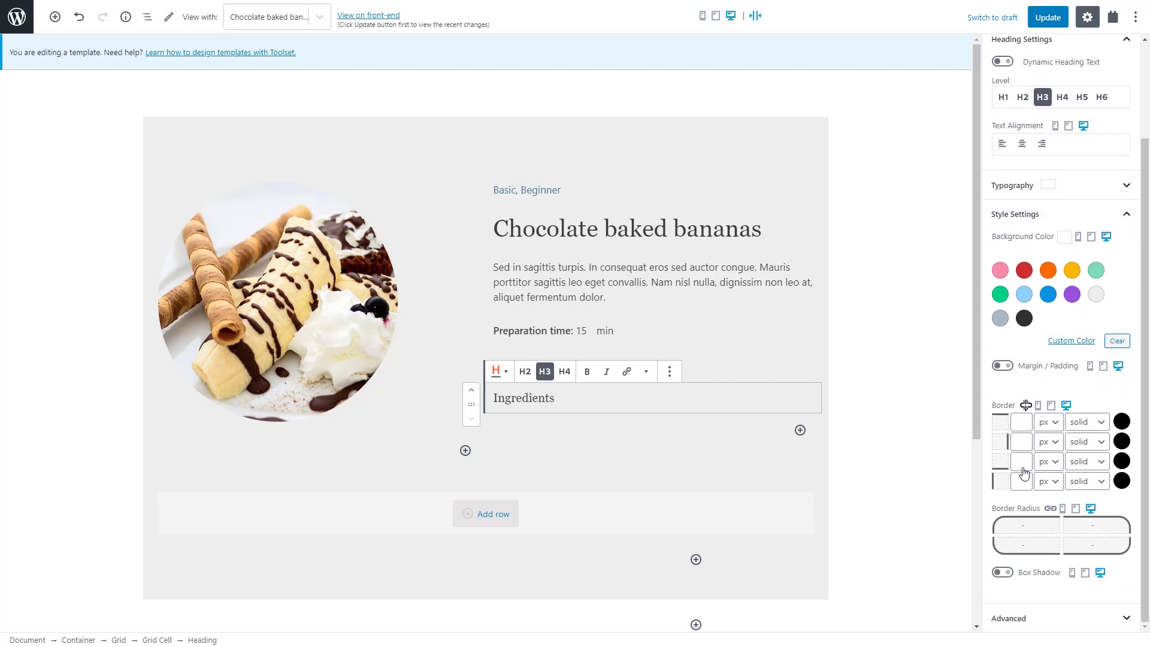
pyautogui.click(1020, 463)
pyautogui.write('1')
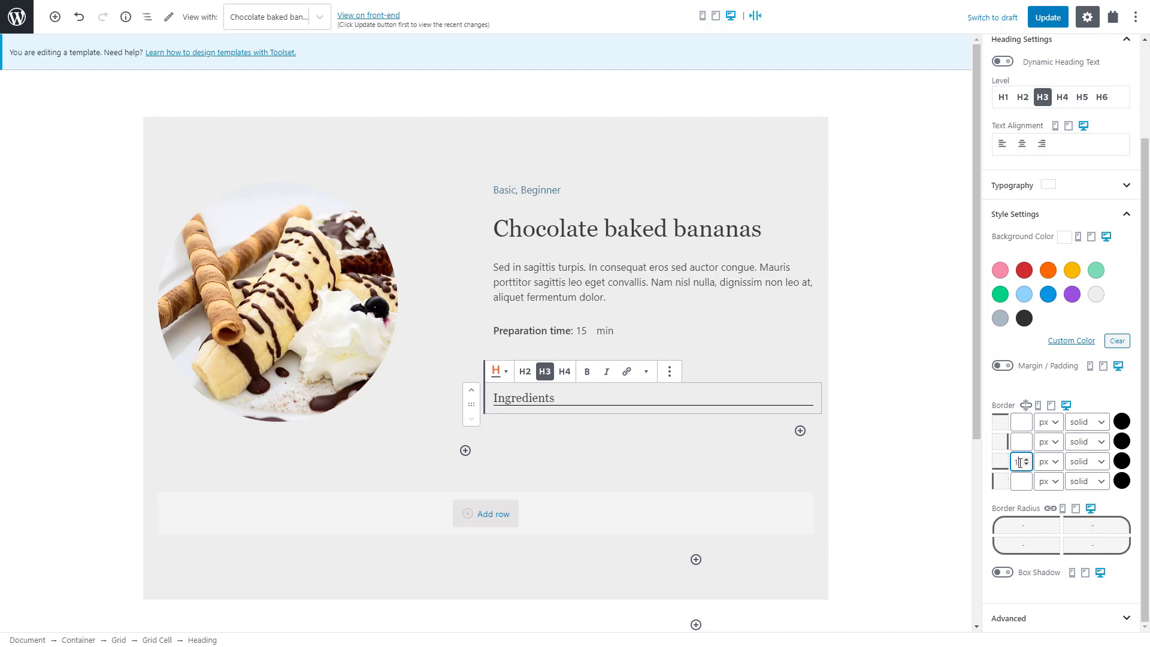
pyautogui.click(1119, 466)
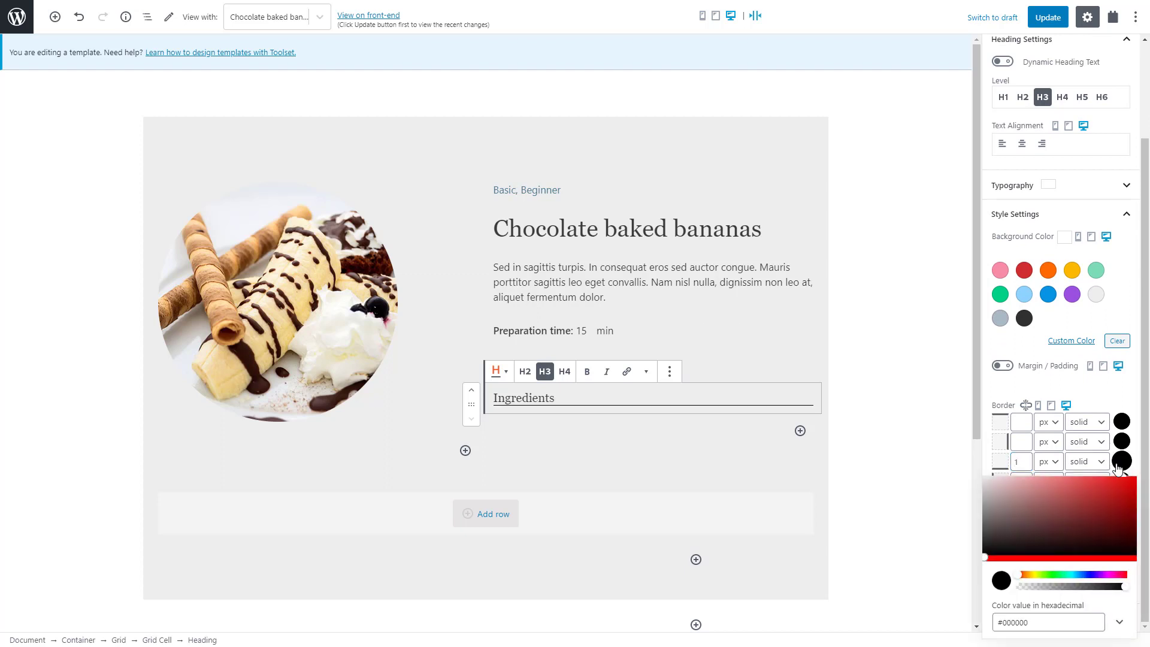
pyautogui.moveTo(995, 515); pyautogui.dragTo(976, 488)
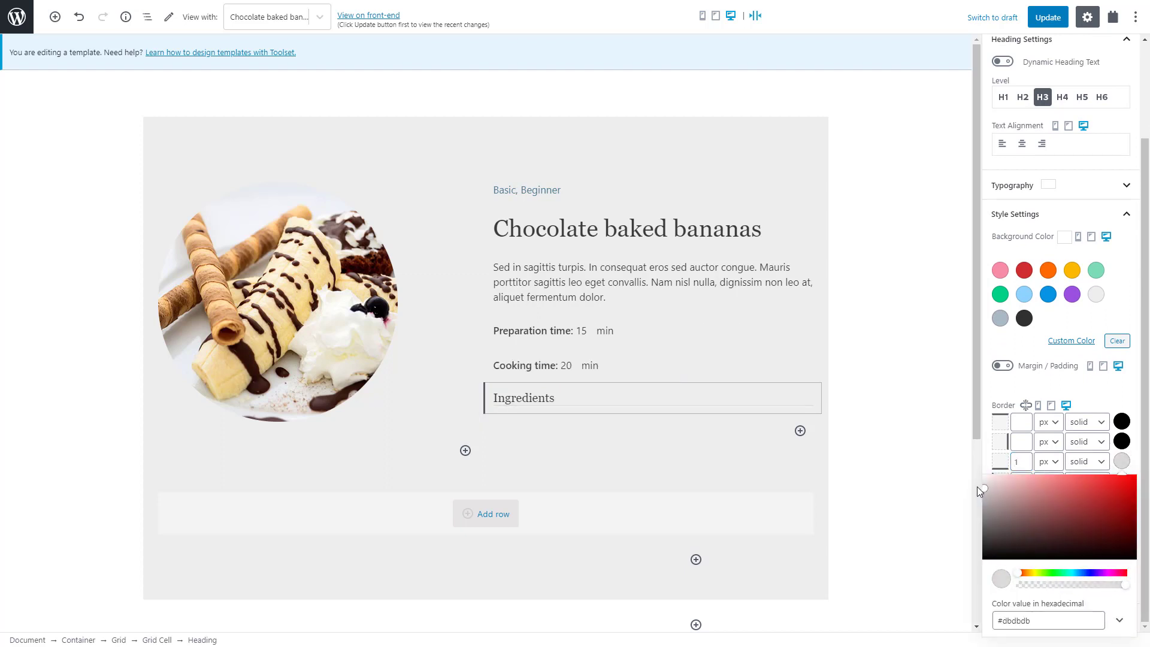
pyautogui.click(975, 490)
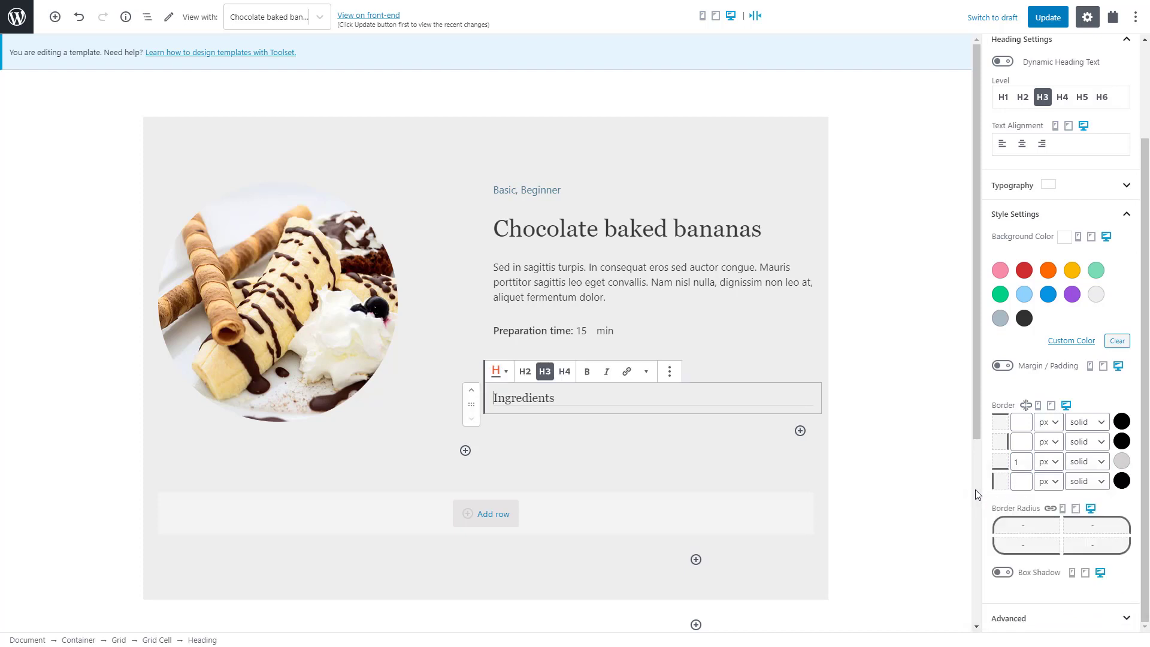
# Enable margin and padding for the Ingredients heading, with a 40 px top margin and 20 px bottom padding.
pyautogui.click(1003, 366)
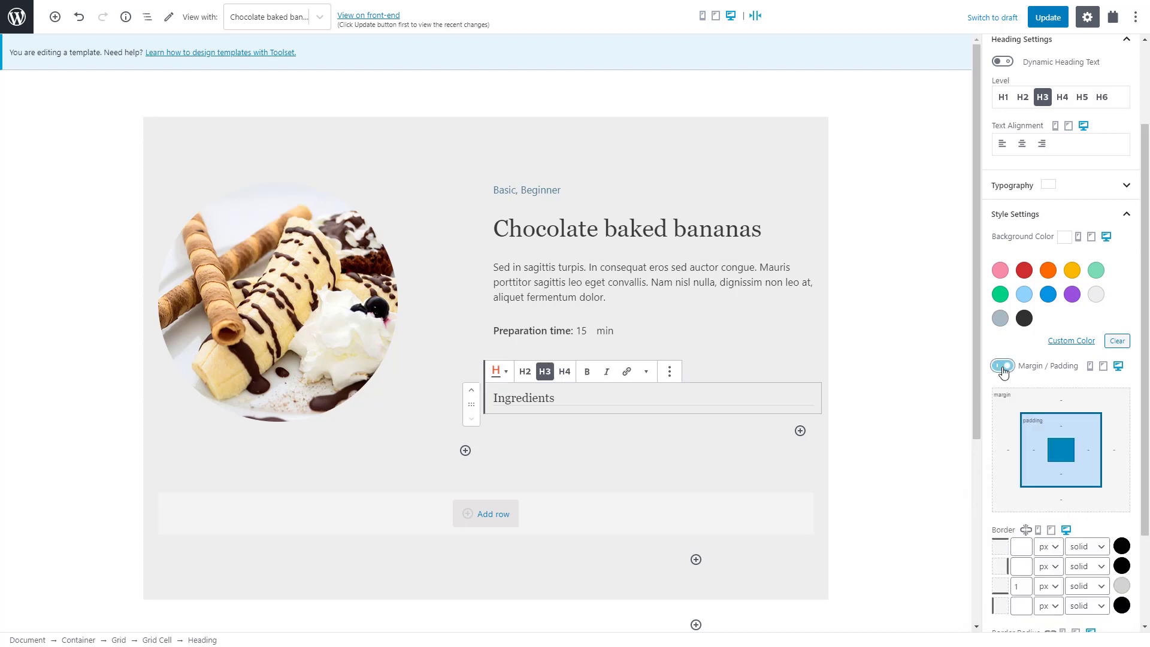
pyautogui.click(1058, 400)
pyautogui.write('40')
pyautogui.click(1063, 475)
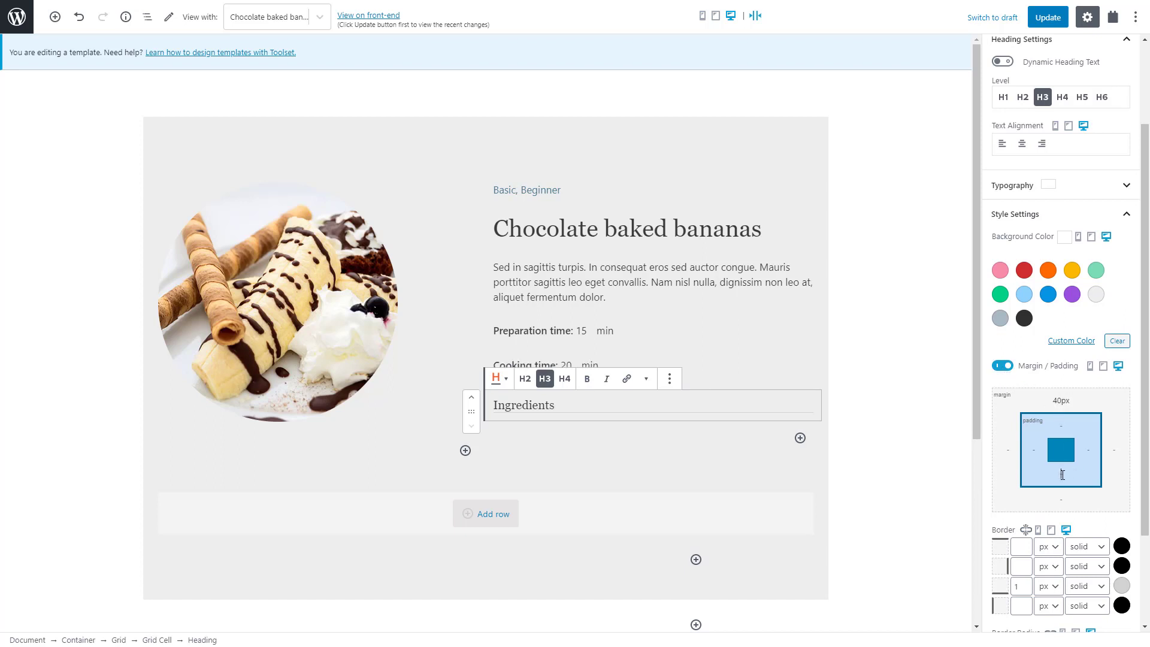
pyautogui.write('20')
pyautogui.click(998, 458)
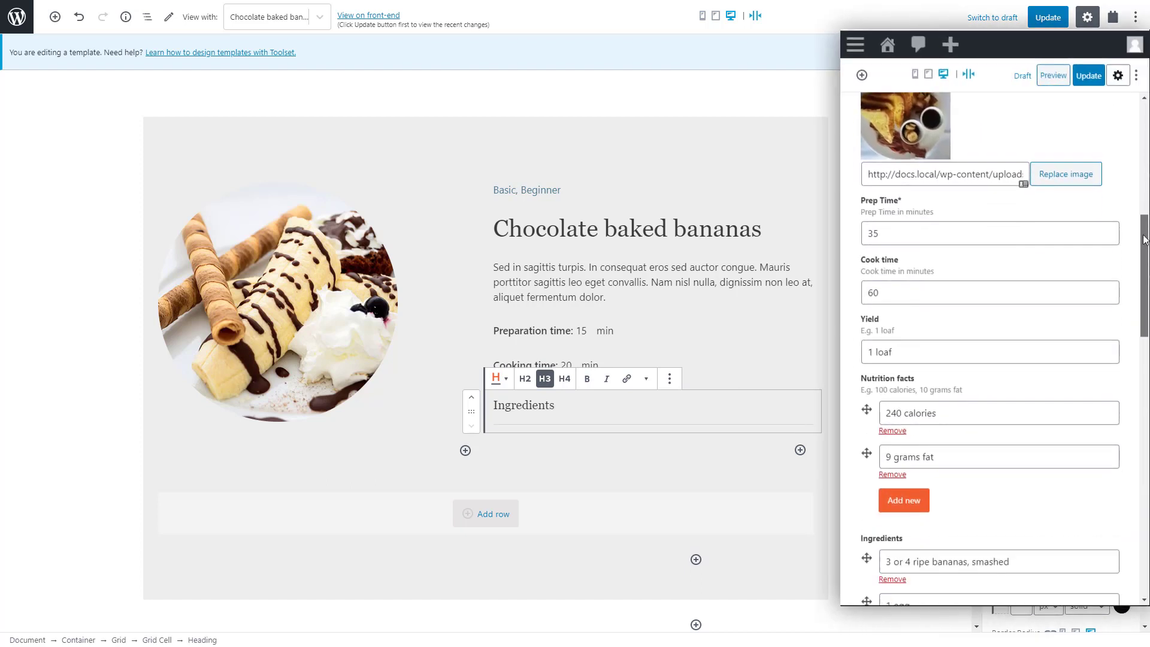
# Add a Repeating Field block under the Ingredients heading, showing the Ingredients custom field from Field Group for Recipes.
pyautogui.moveTo(1143, 235); pyautogui.dragTo(1145, 340)
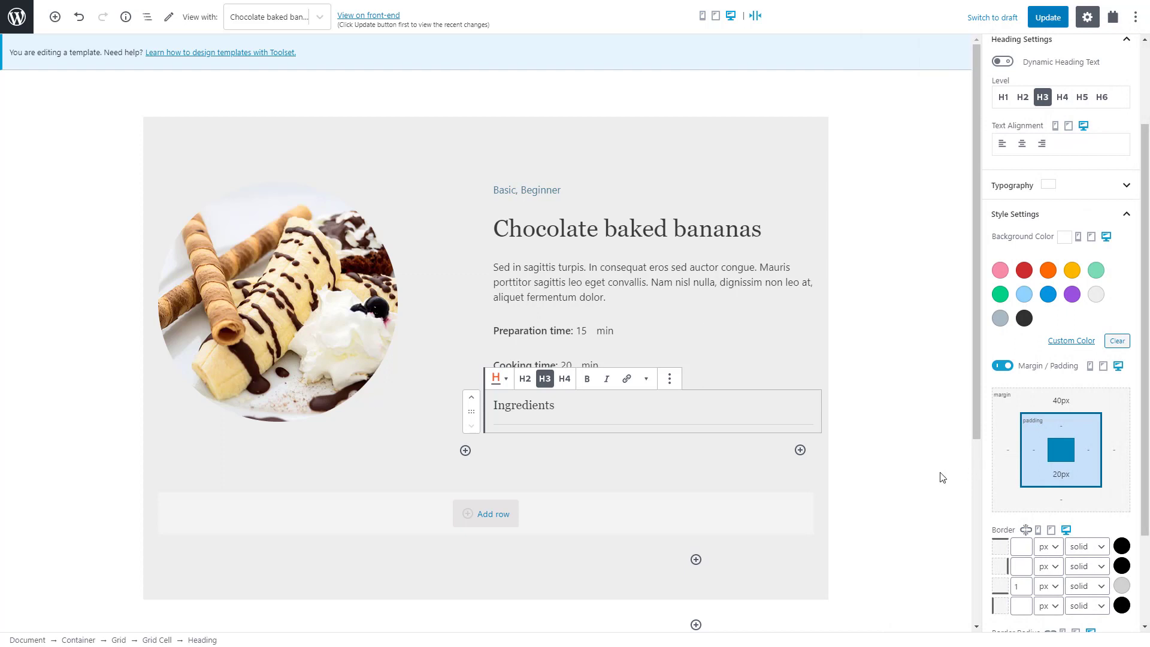
pyautogui.click(799, 450)
pyautogui.write('repe')
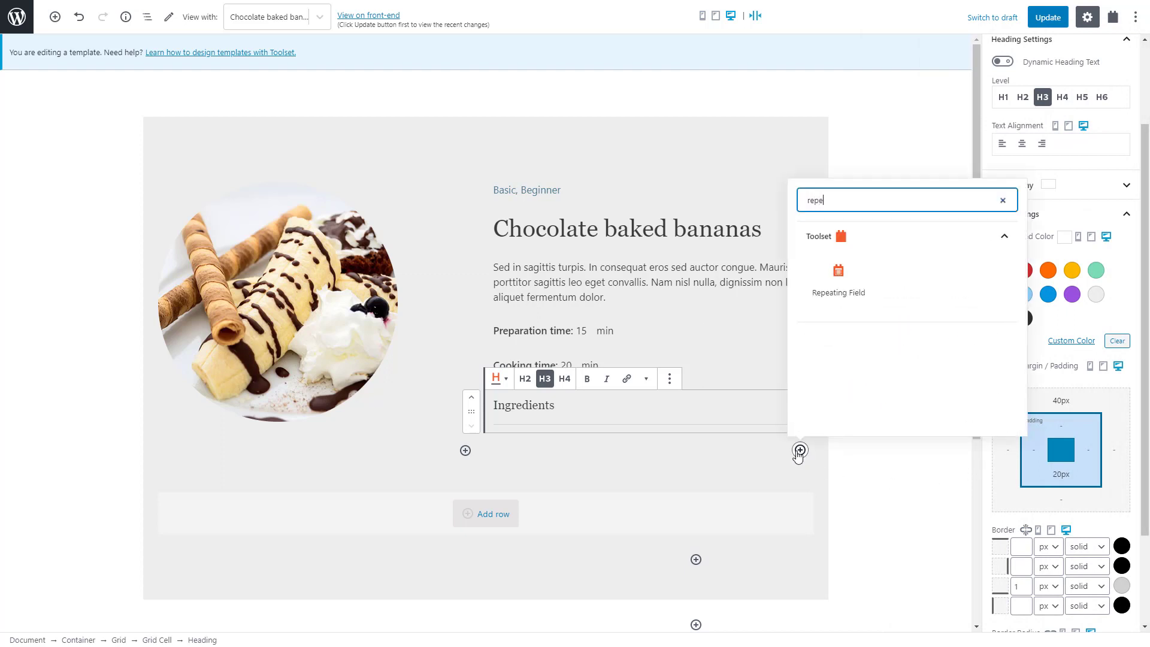
pyautogui.click(837, 281)
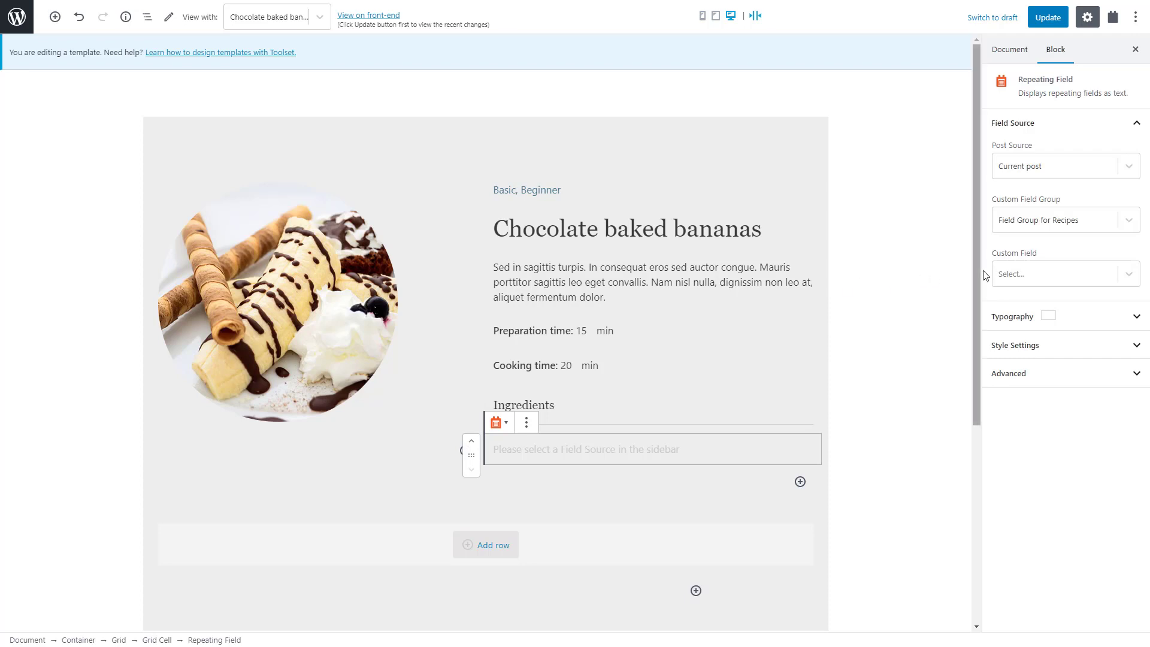
pyautogui.click(1006, 275)
pyautogui.click(1015, 327)
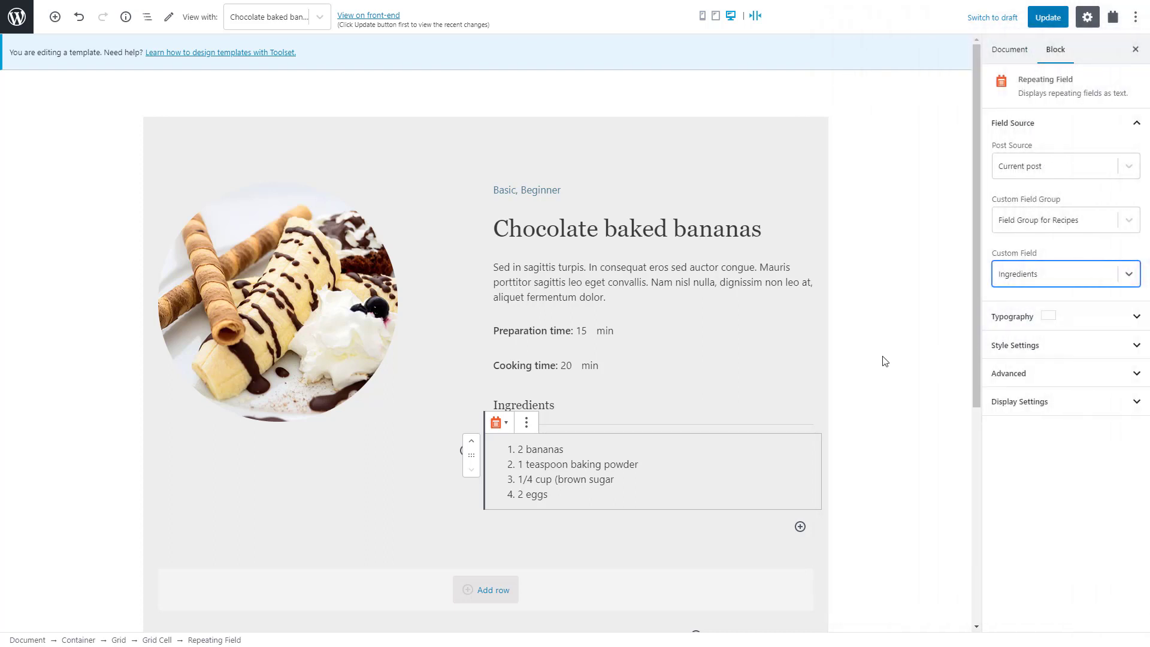
# Add a Toolset Heading block below the whole grey container with the text "Instructions".
pyautogui.scroll(-4, 876, 361)
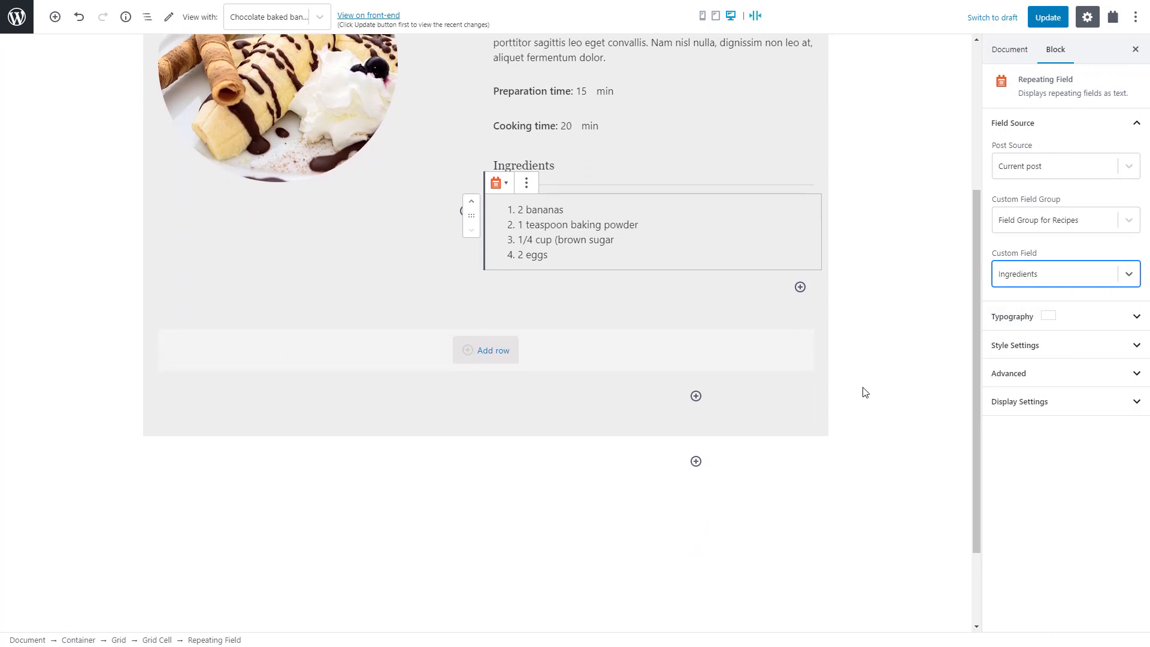
pyautogui.click(695, 462)
pyautogui.write('head')
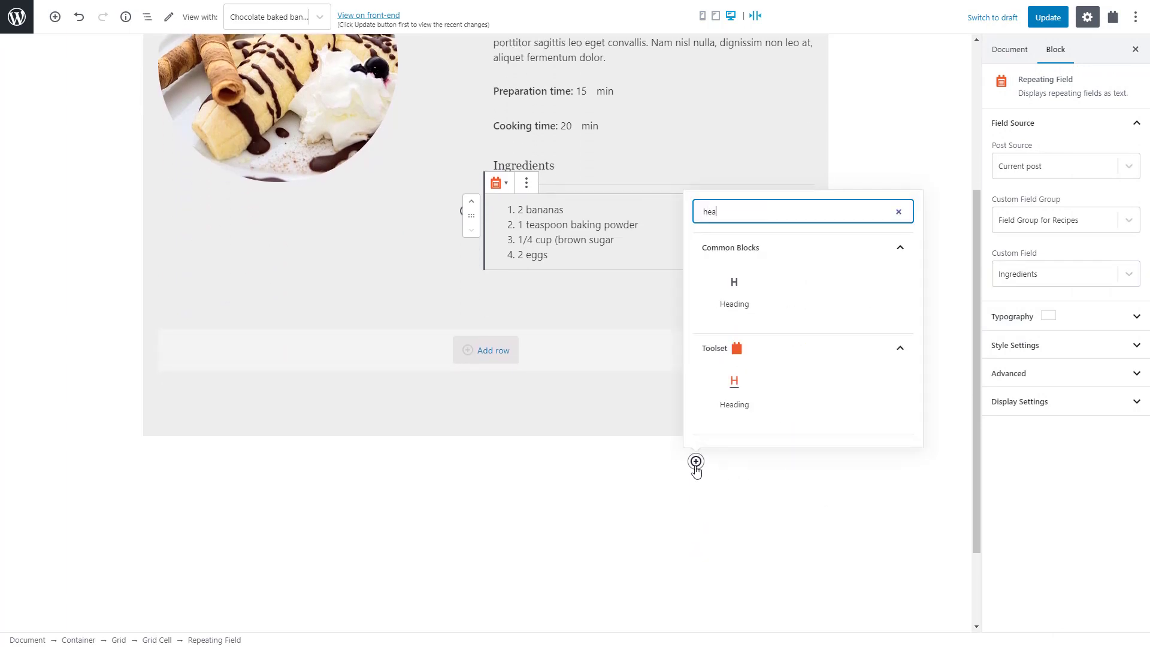
pyautogui.click(733, 376)
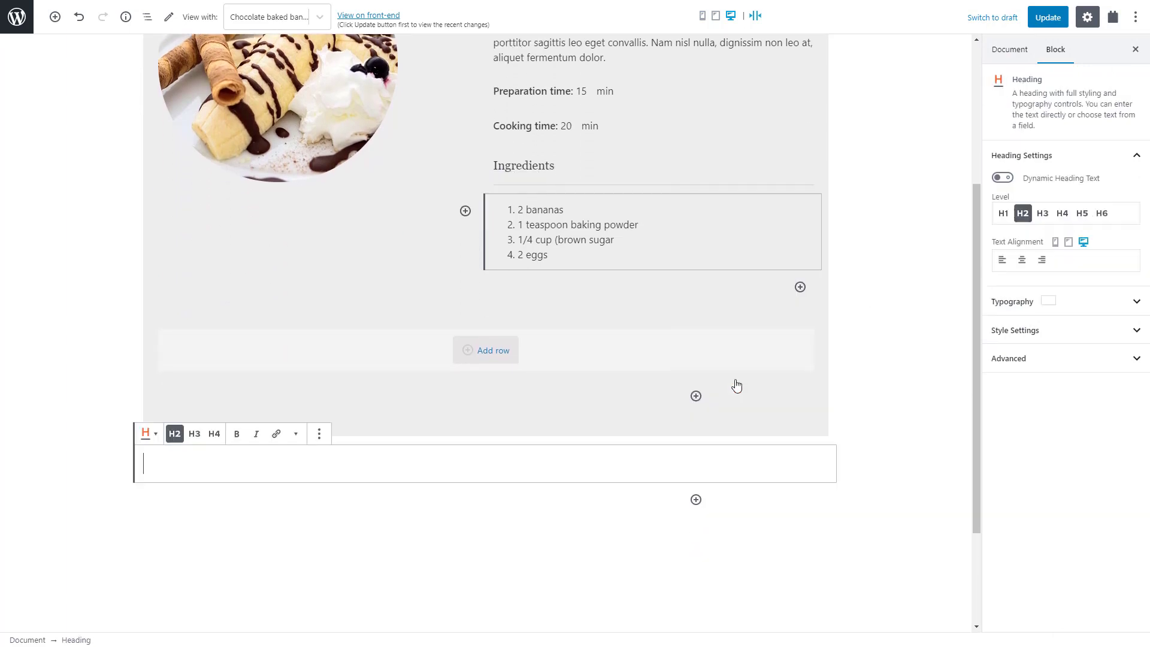
pyautogui.write('Ins')
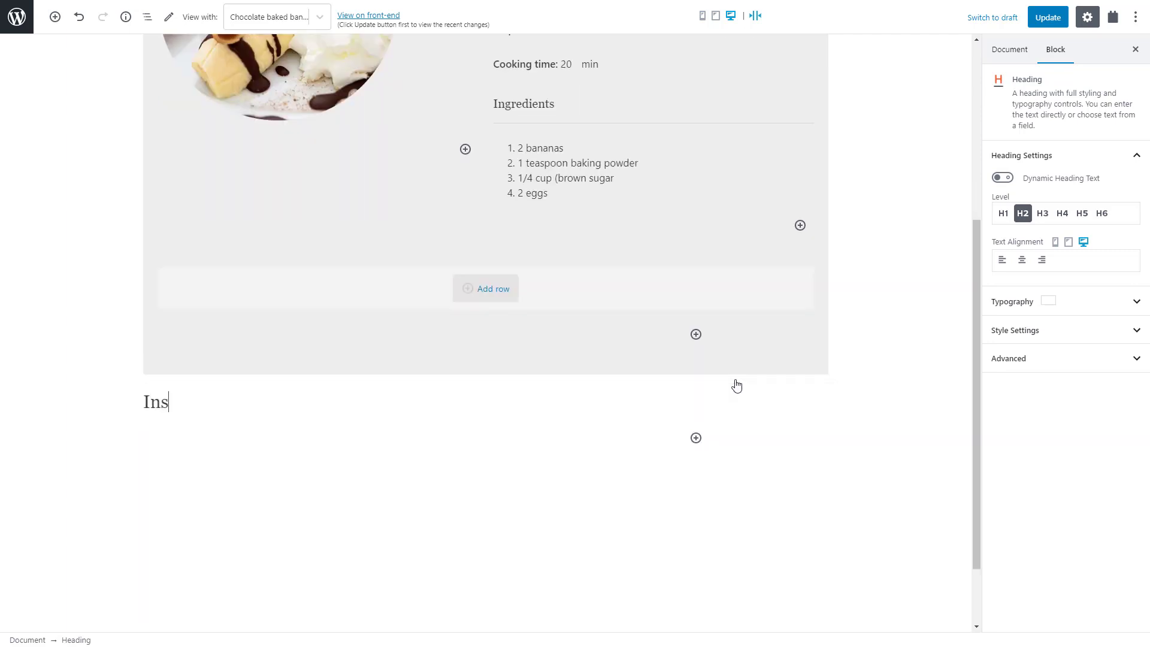
pyautogui.write('tructions')
# Add a Single Field block under the Instructions heading, showing the Instructions custom field from Field Group for Recipes.
pyautogui.click(696, 438)
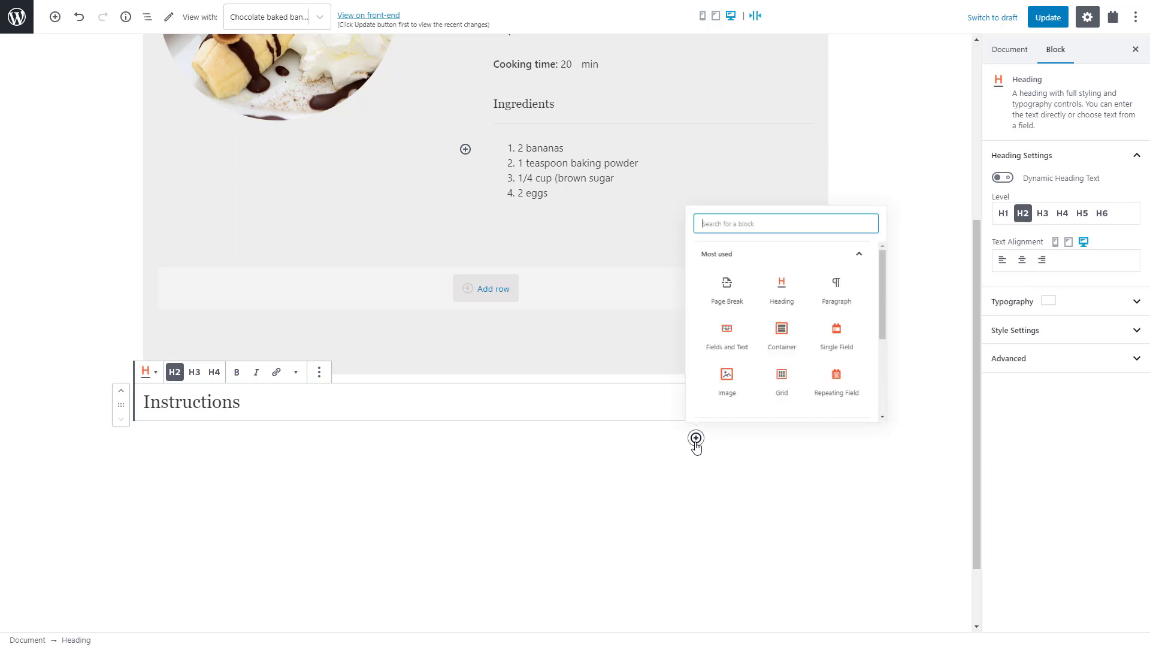
pyautogui.write('sing')
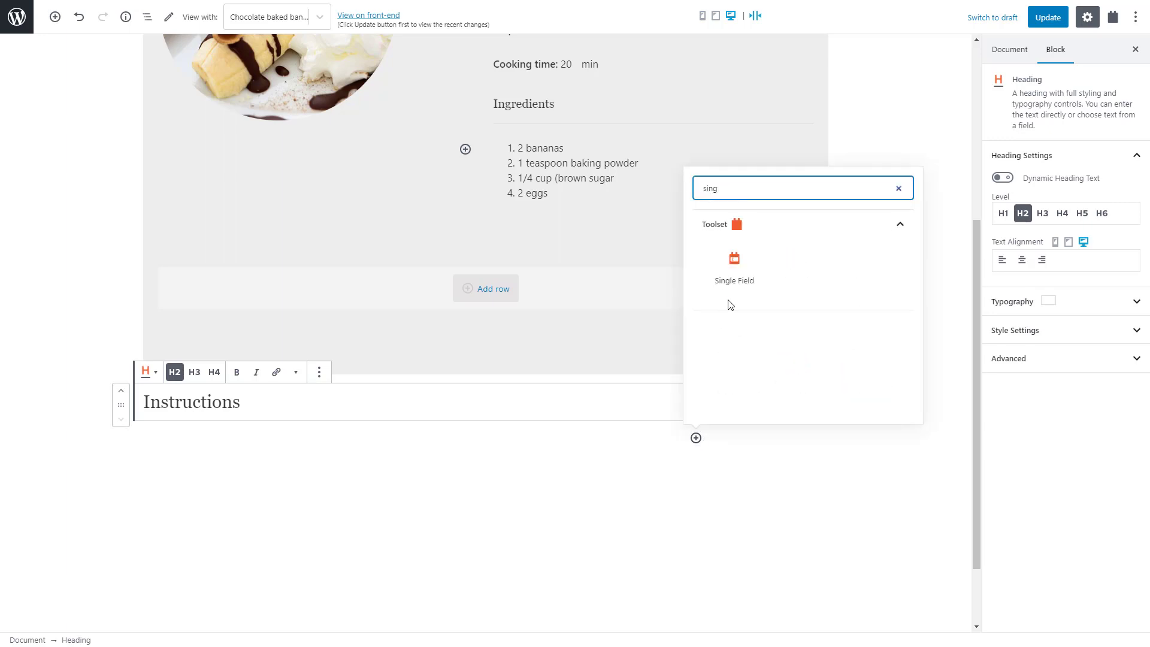
pyautogui.click(731, 278)
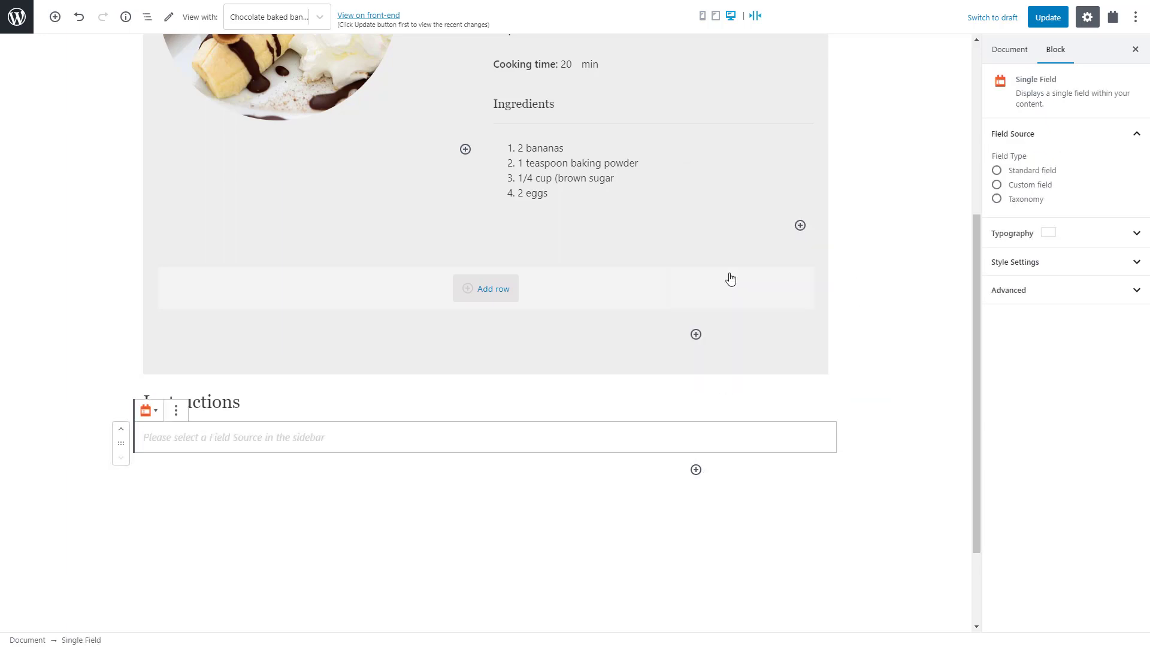
pyautogui.click(1023, 185)
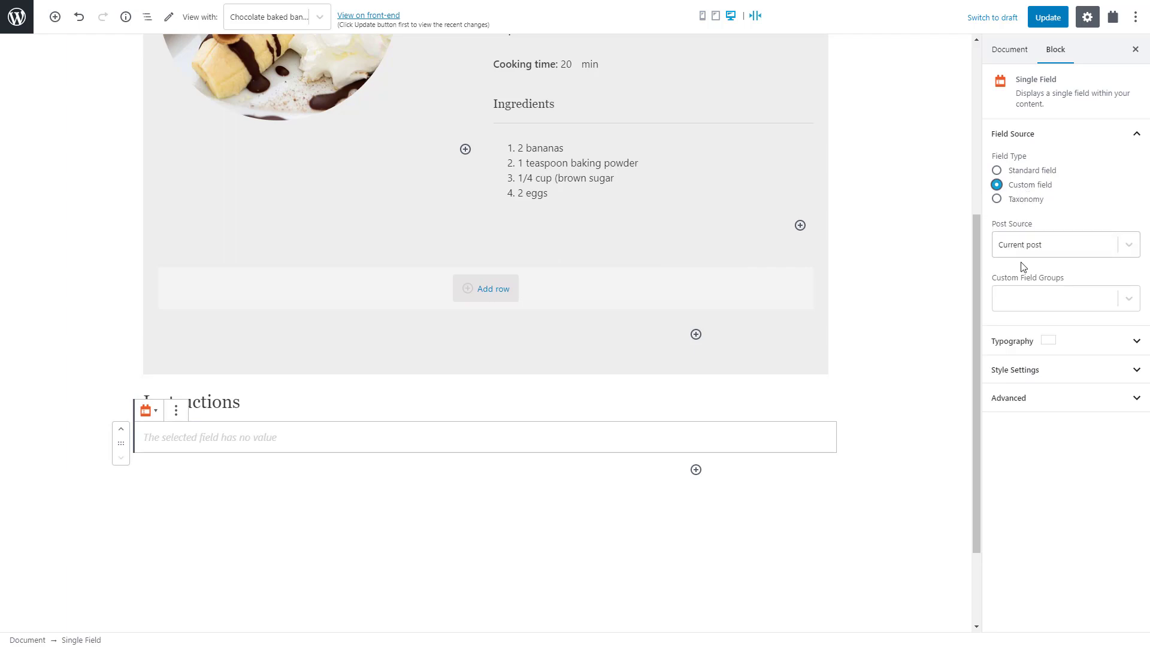
pyautogui.click(1023, 303)
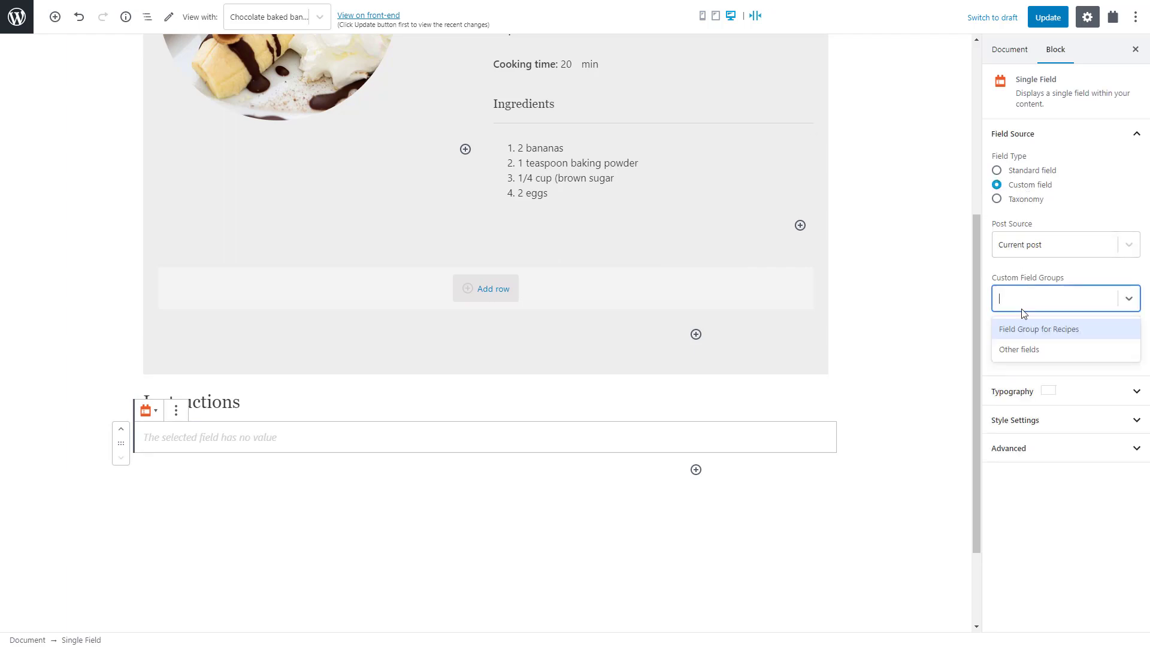
pyautogui.click(1021, 329)
pyautogui.click(1022, 353)
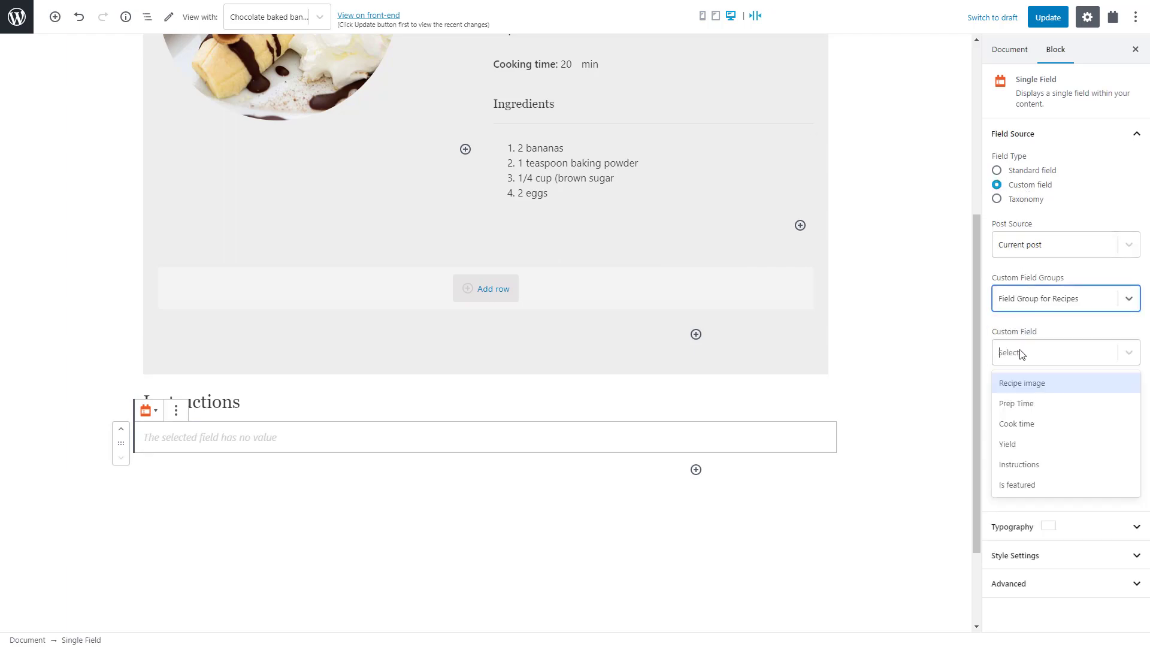
pyautogui.click(1019, 465)
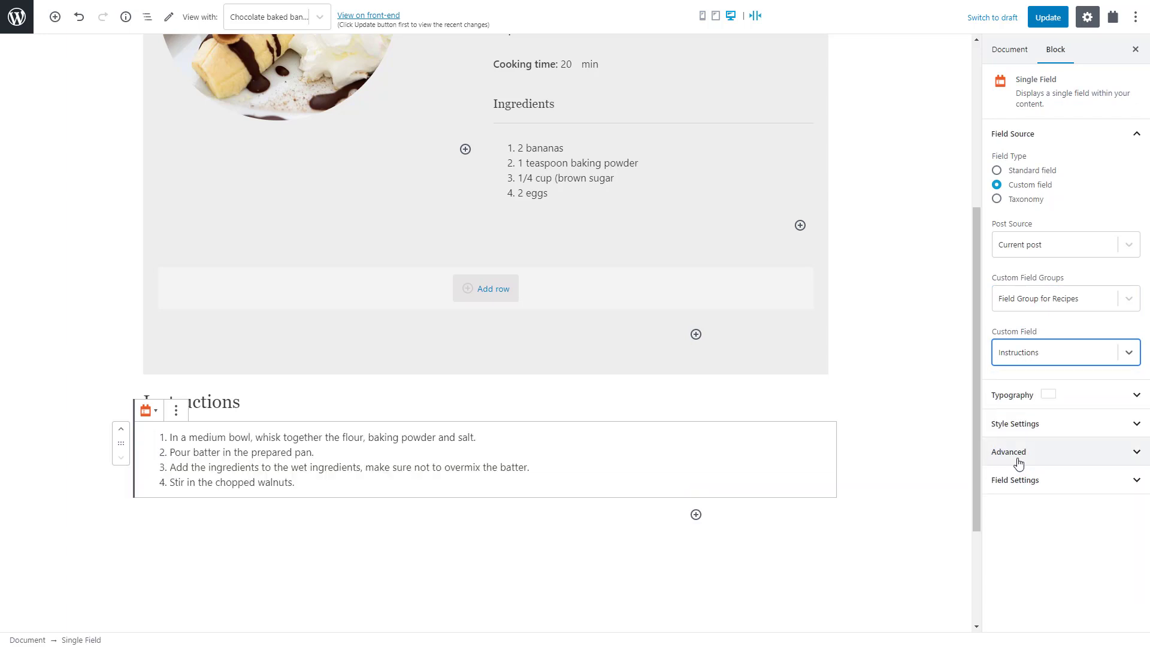
# Save the updated template and open the previewed recipe on the front-end.
pyautogui.click(1041, 19)
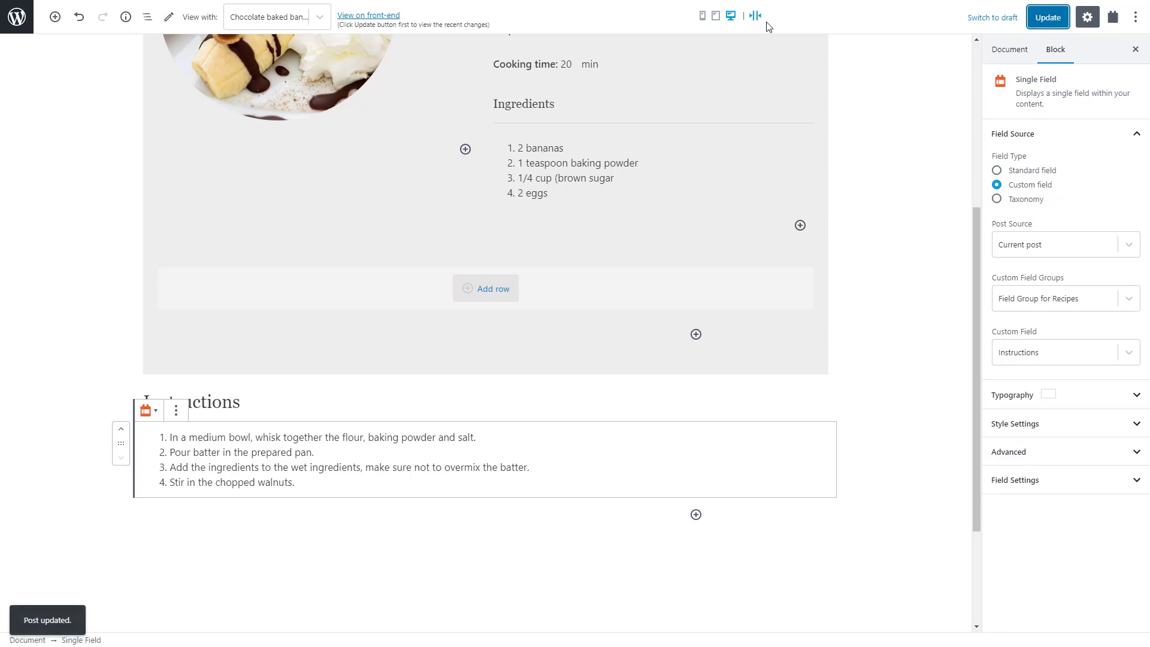
pyautogui.click(380, 22)
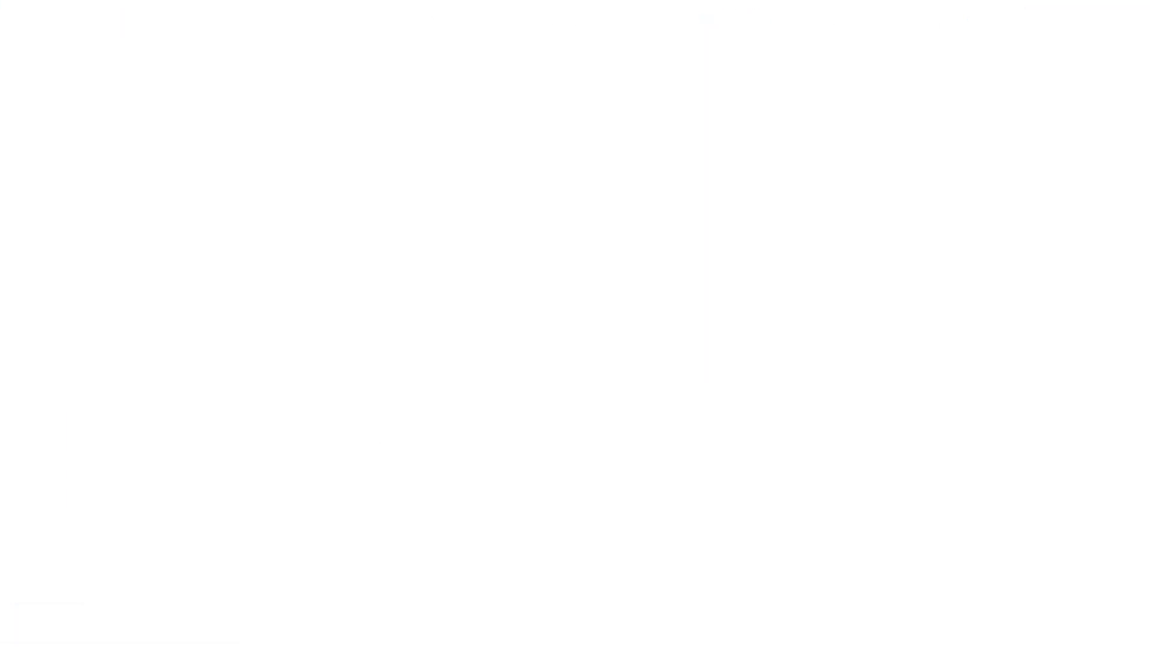